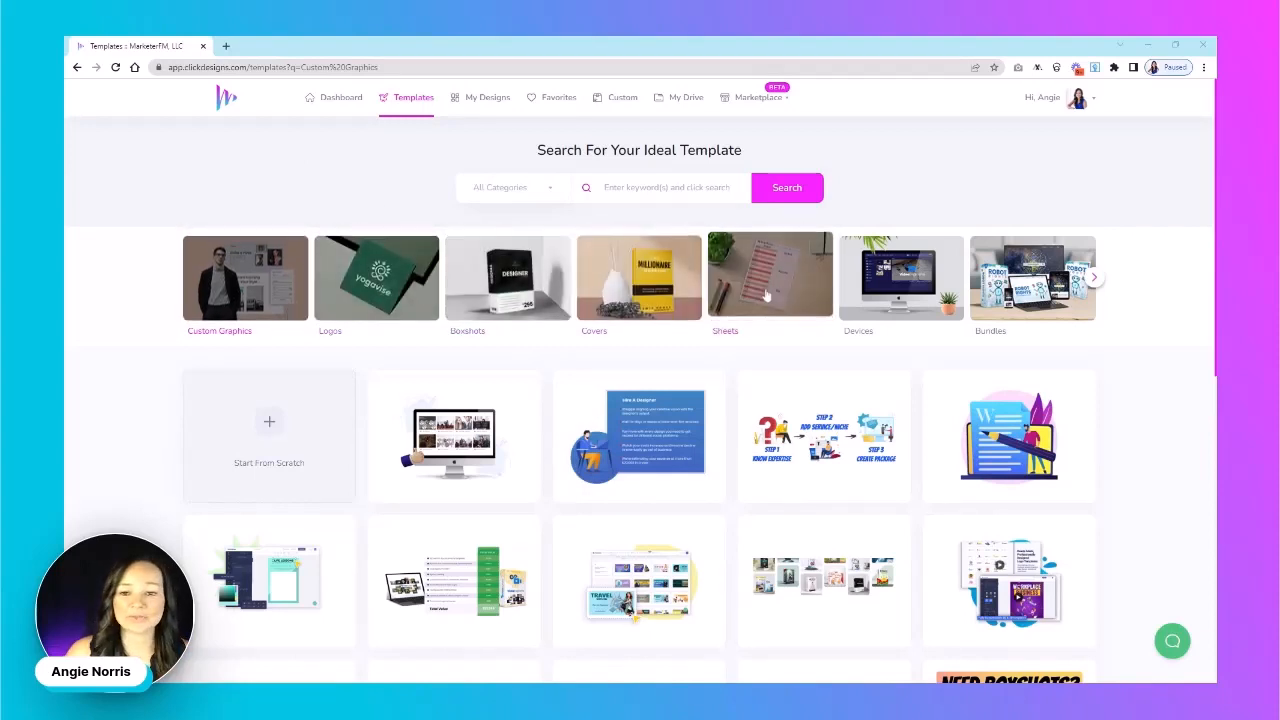
Look through the template categories from Custom Graphics to Thumbnails and return to the start of the row.
click(1096, 279)
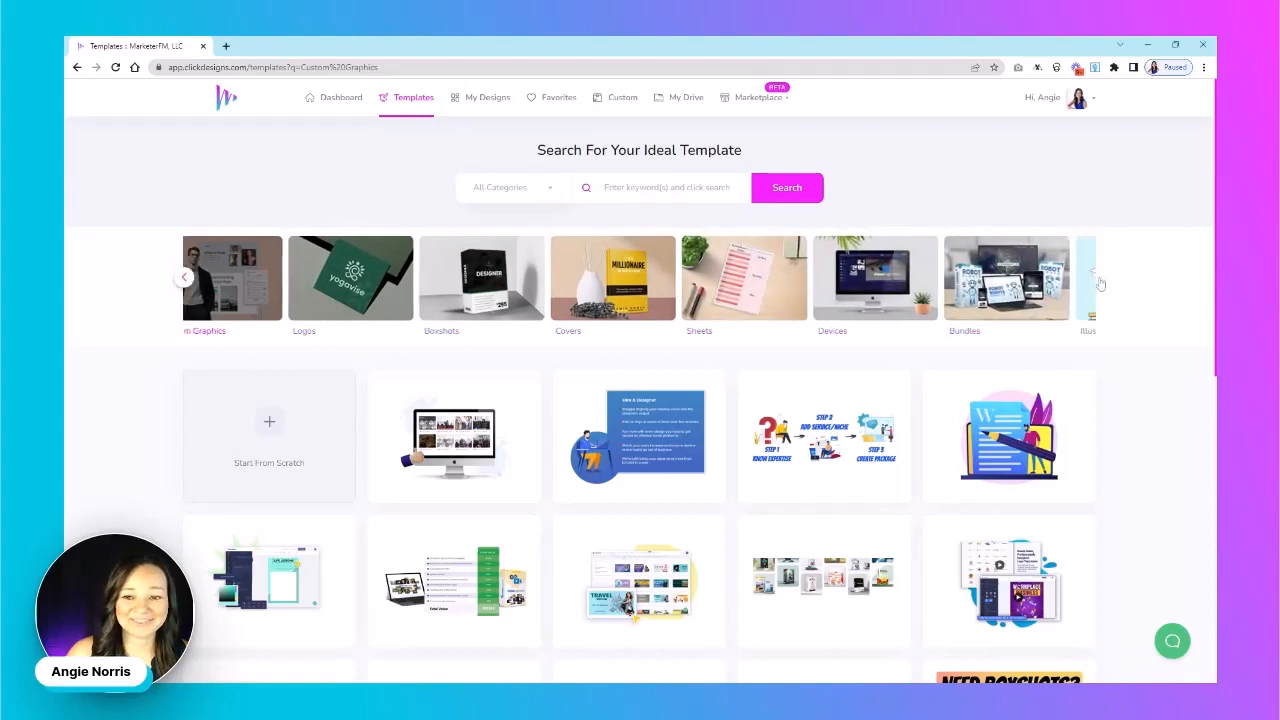
click(1100, 285)
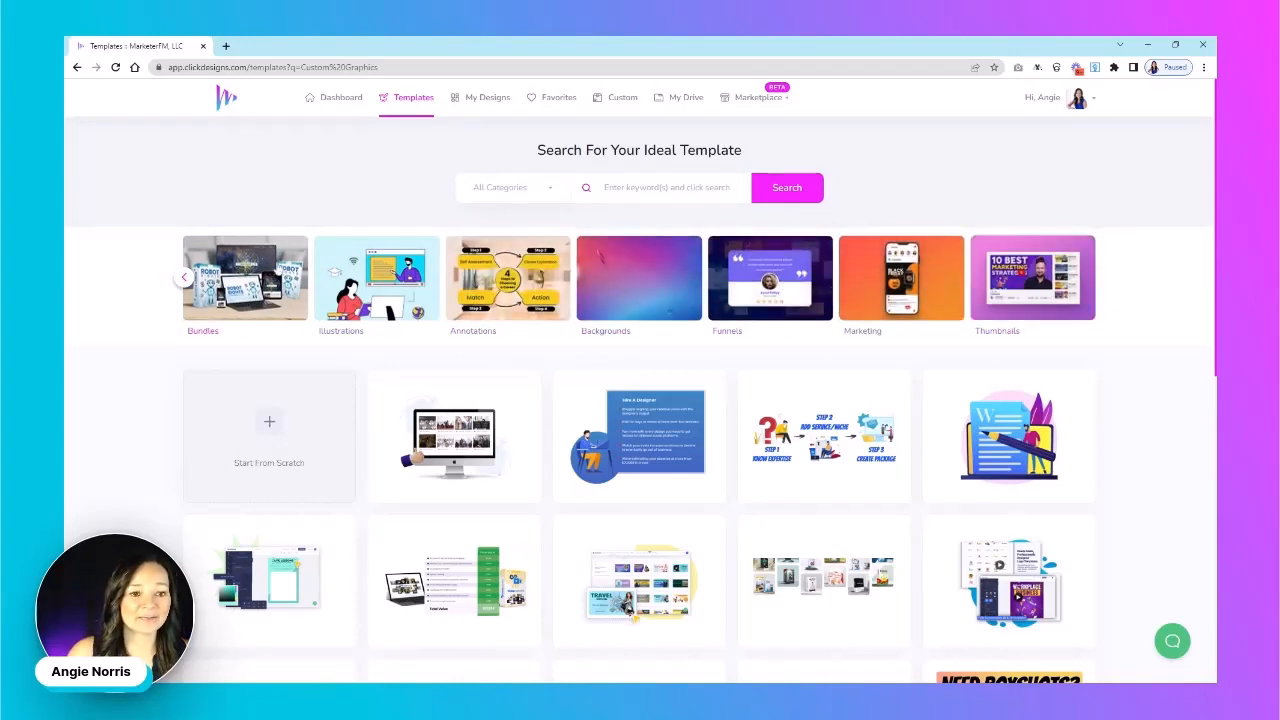
click(184, 278)
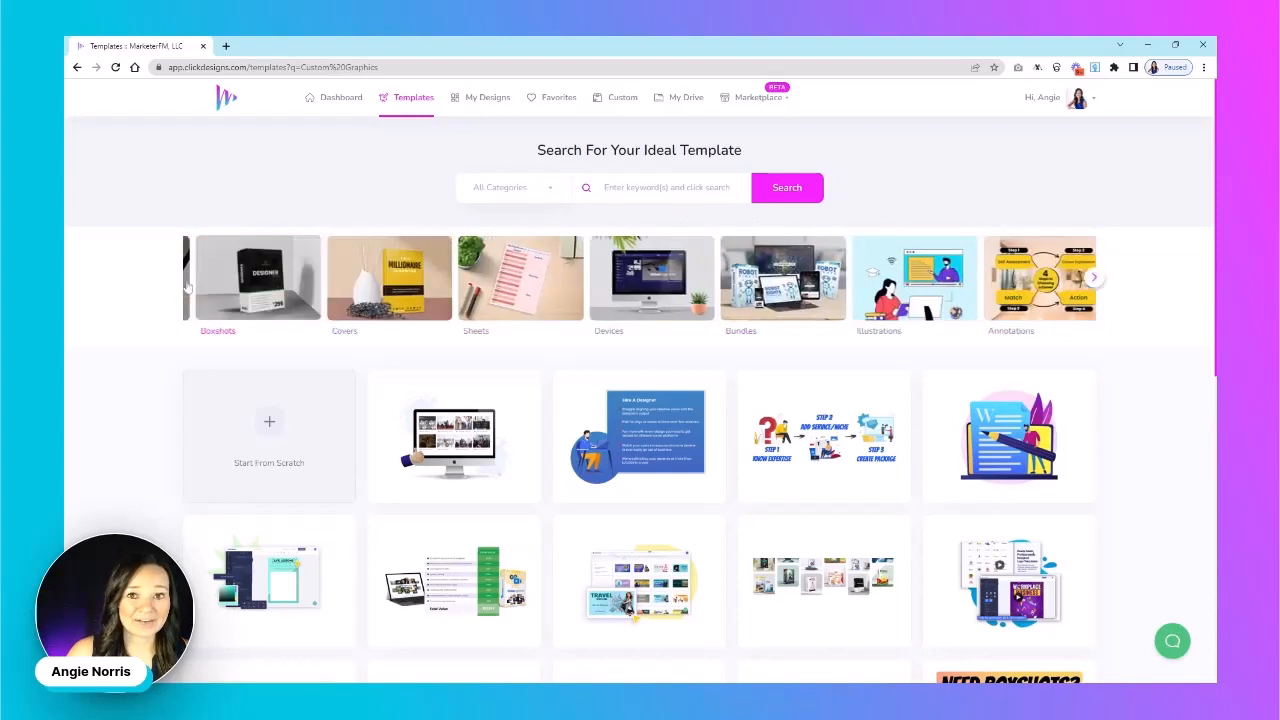
click(184, 278)
click(184, 278)
click(186, 287)
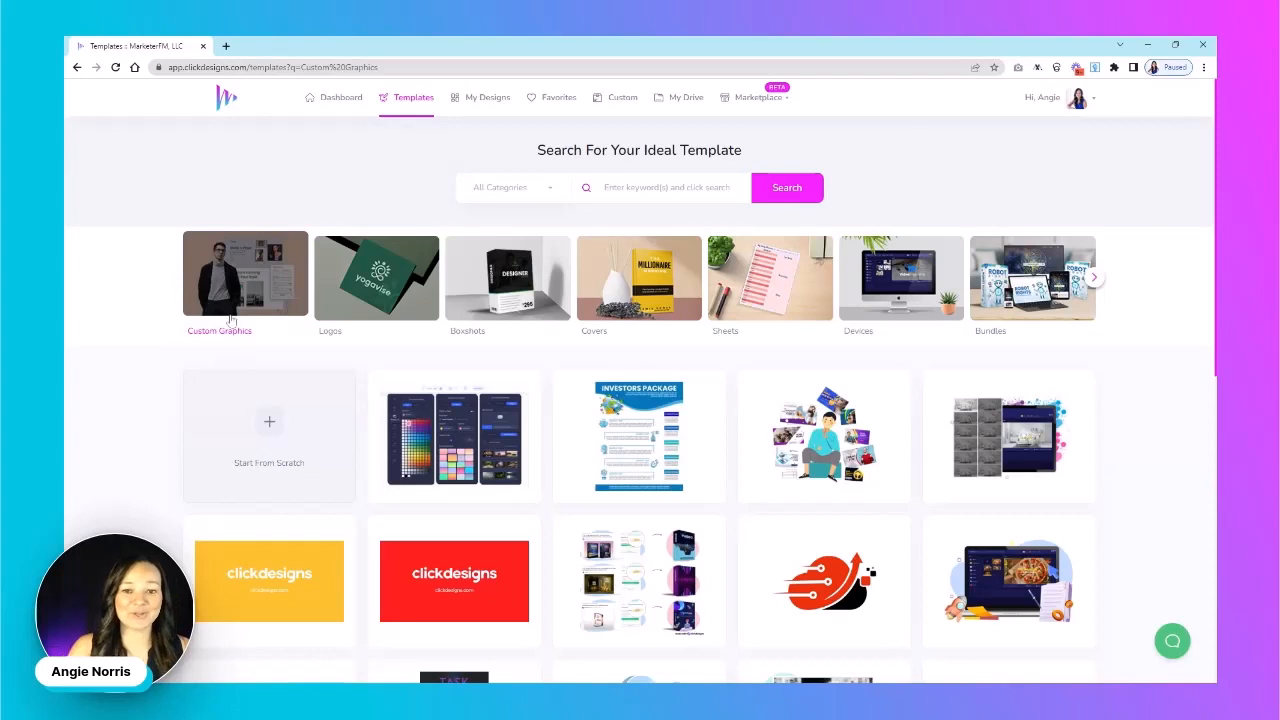
Open the Logos category and look through its logo templates.
click(393, 284)
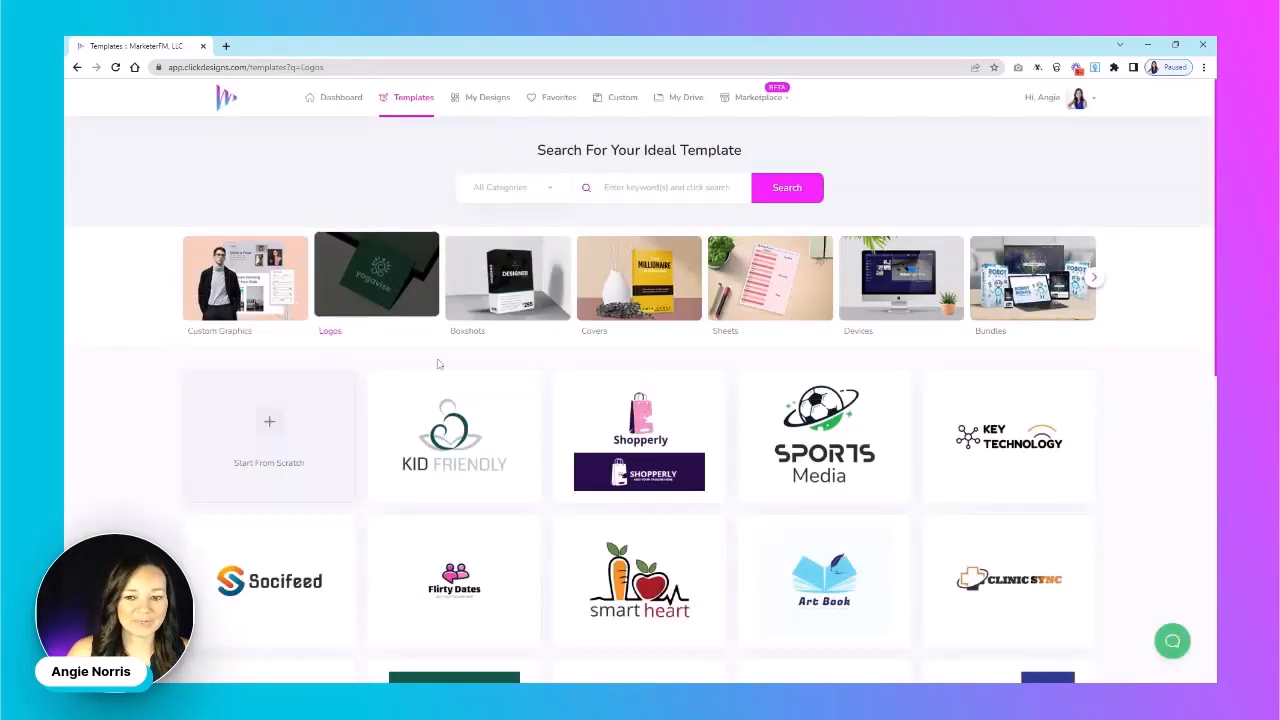
scroll(435, 355, down, 2)
scroll(408, 400, down, 3)
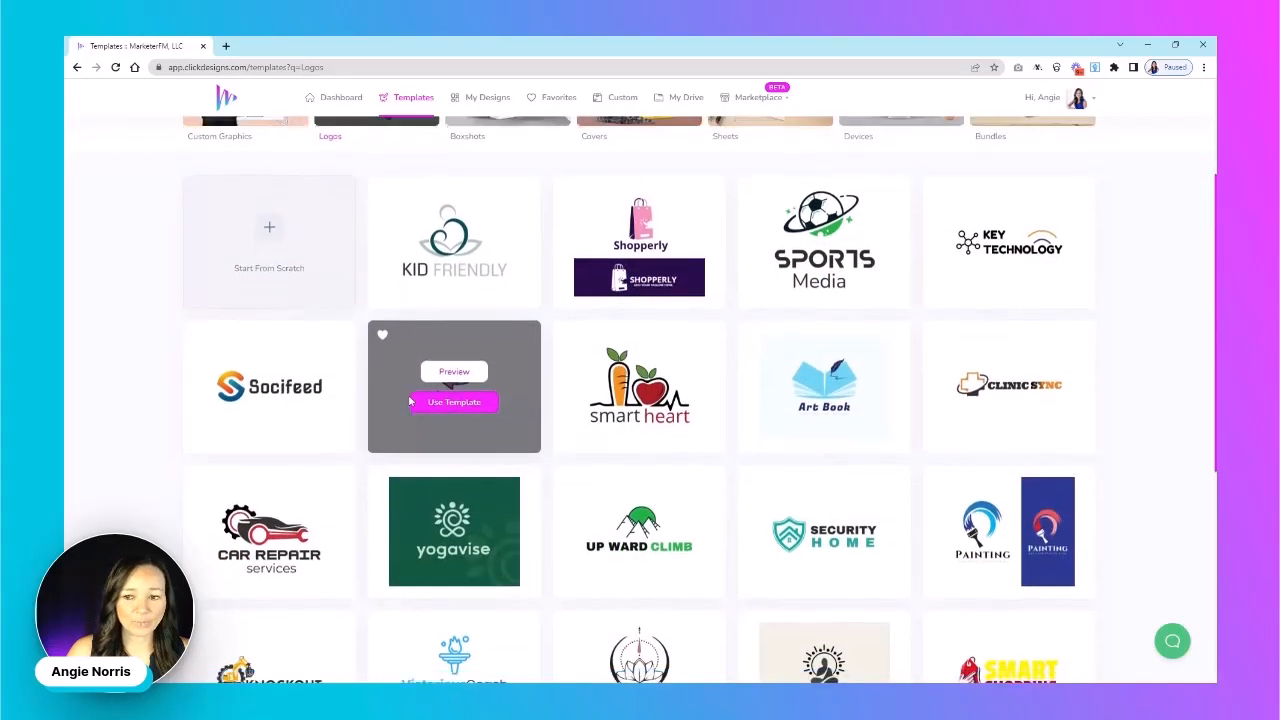
scroll(408, 392, down, 2)
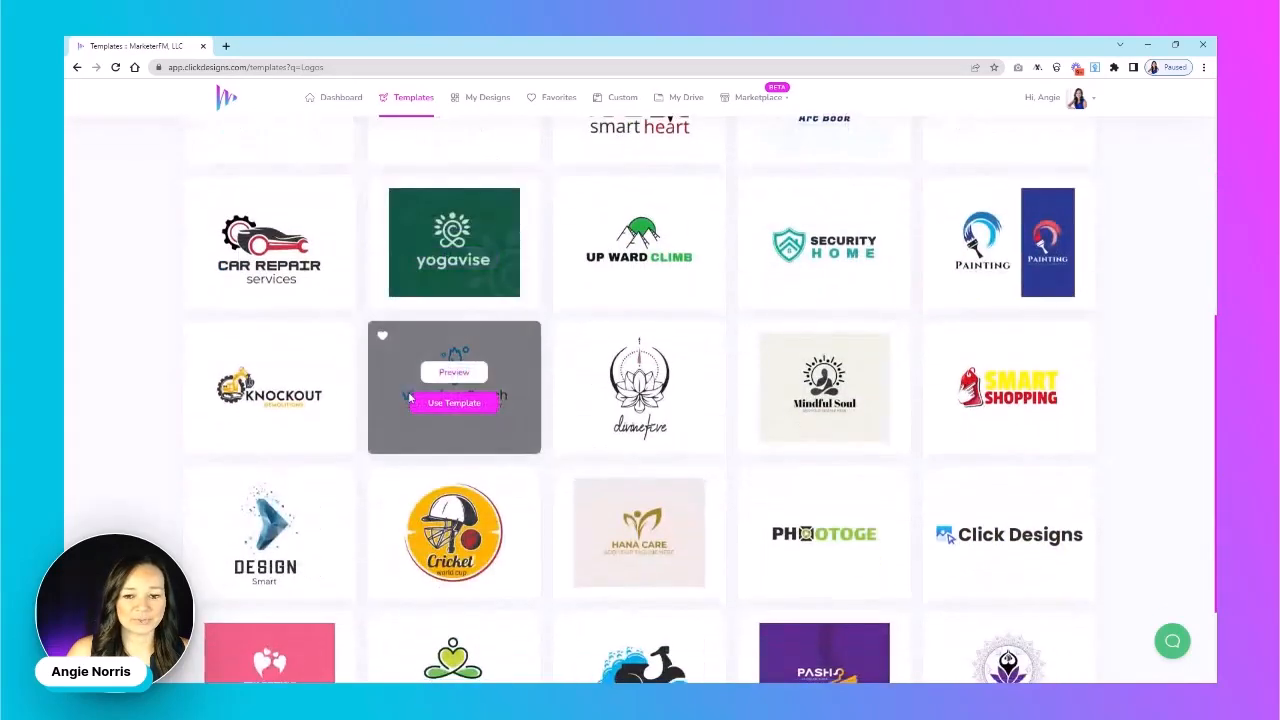
mouse_move(646, 422)
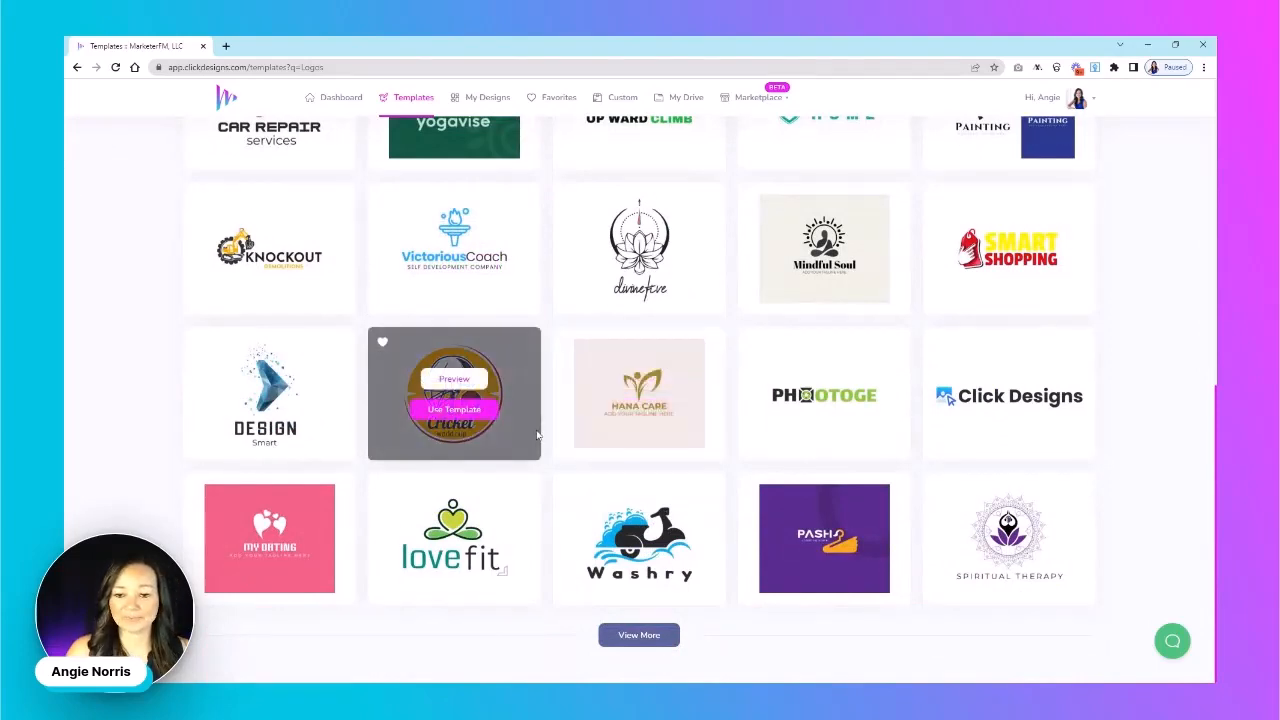
scroll(540, 434, up, 4)
scroll(540, 434, up, 2)
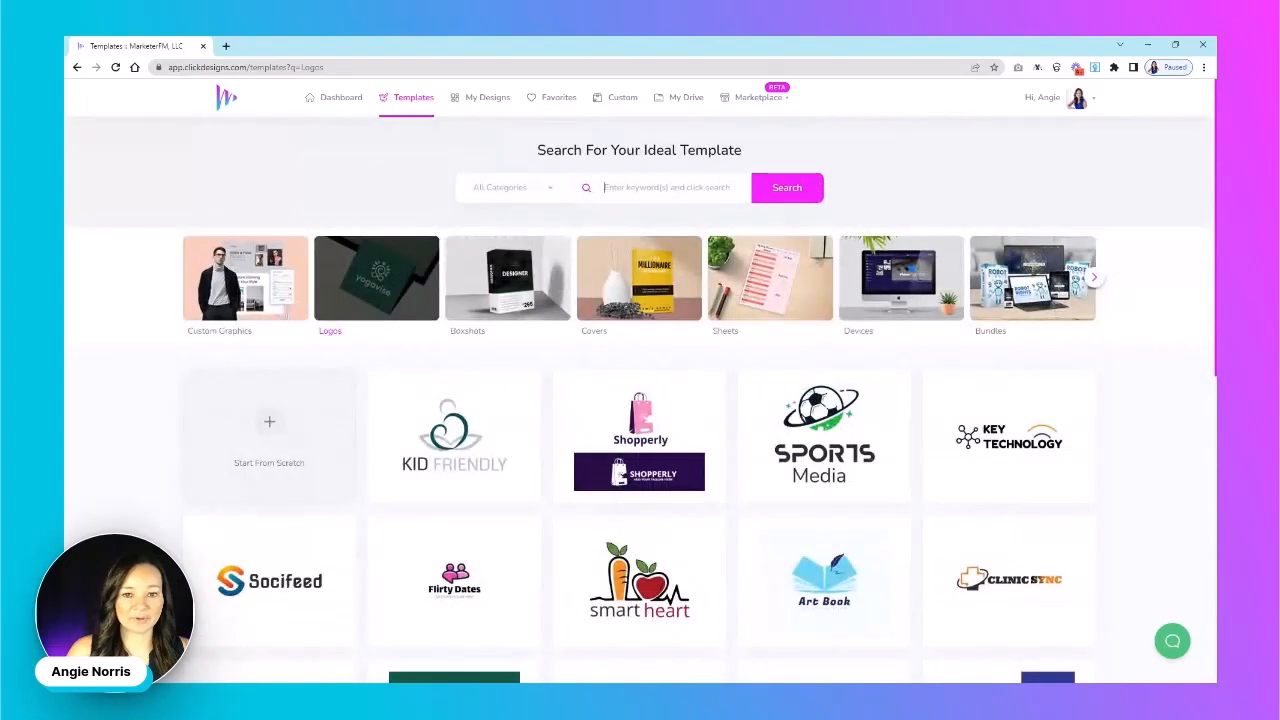
Search the templates for "football" and create a design titled SLSG from the Hey Football logo template.
text(football)
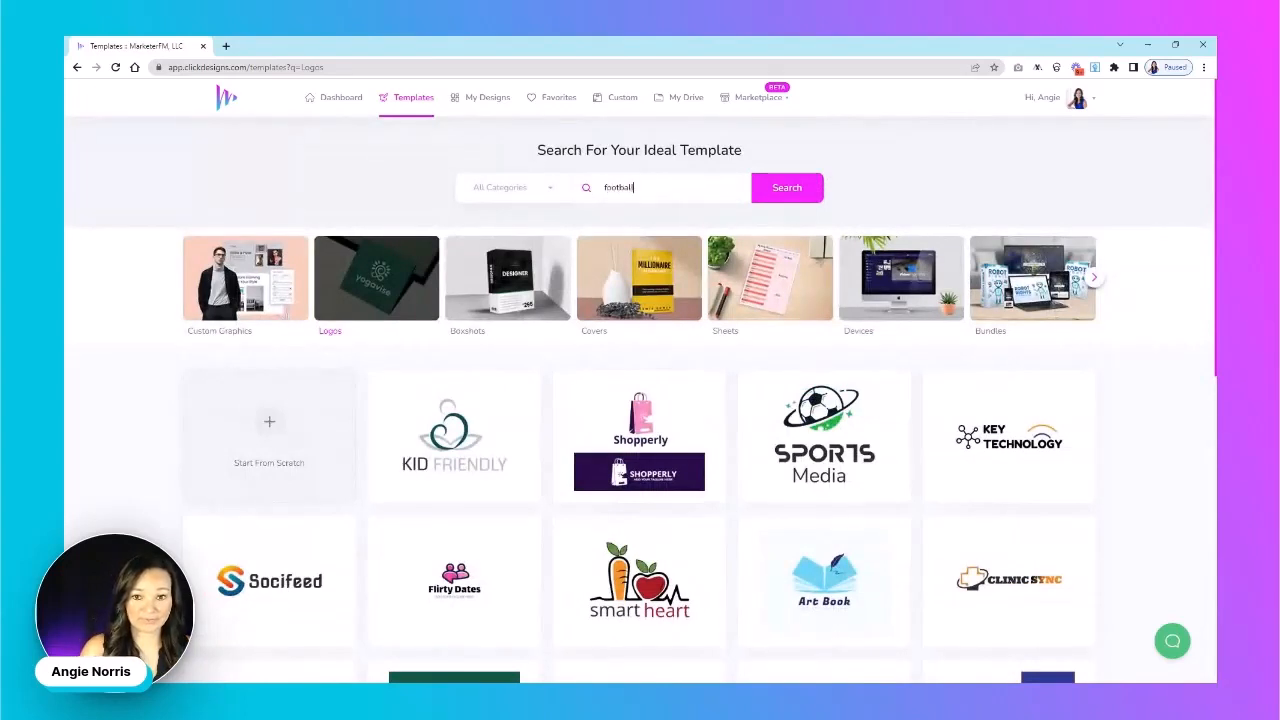
click(777, 192)
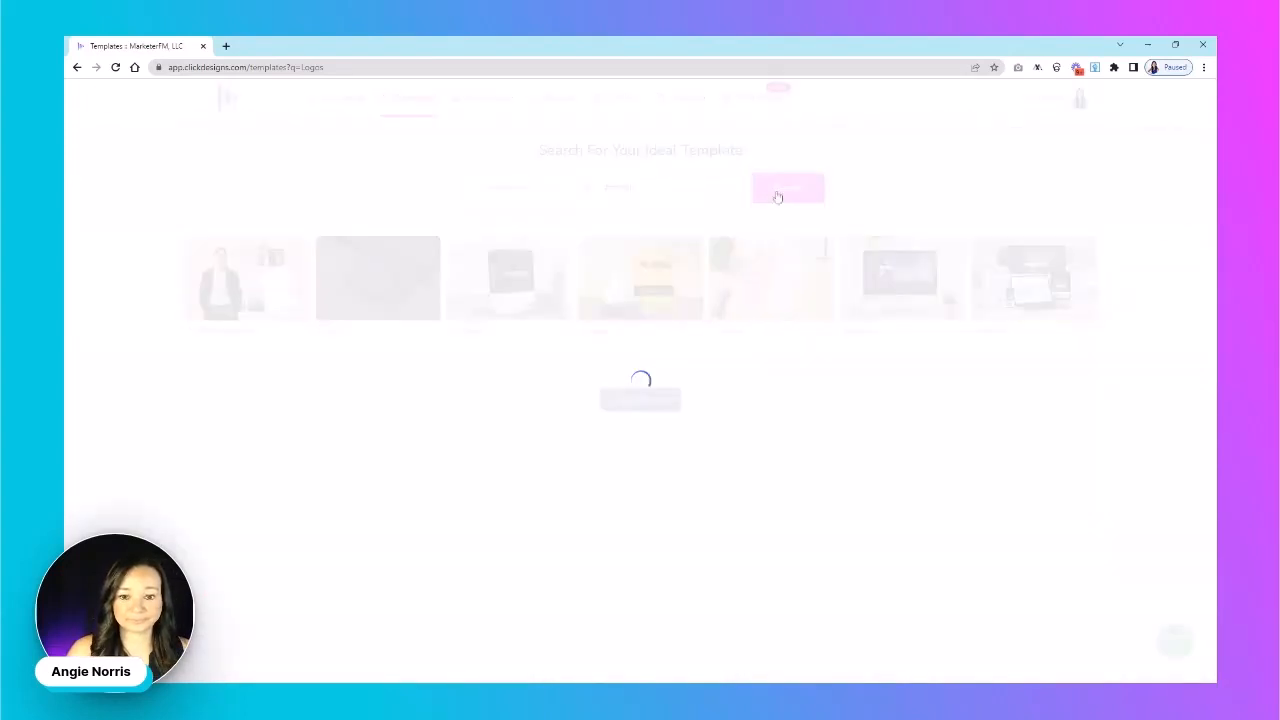
mouse_move(418, 452)
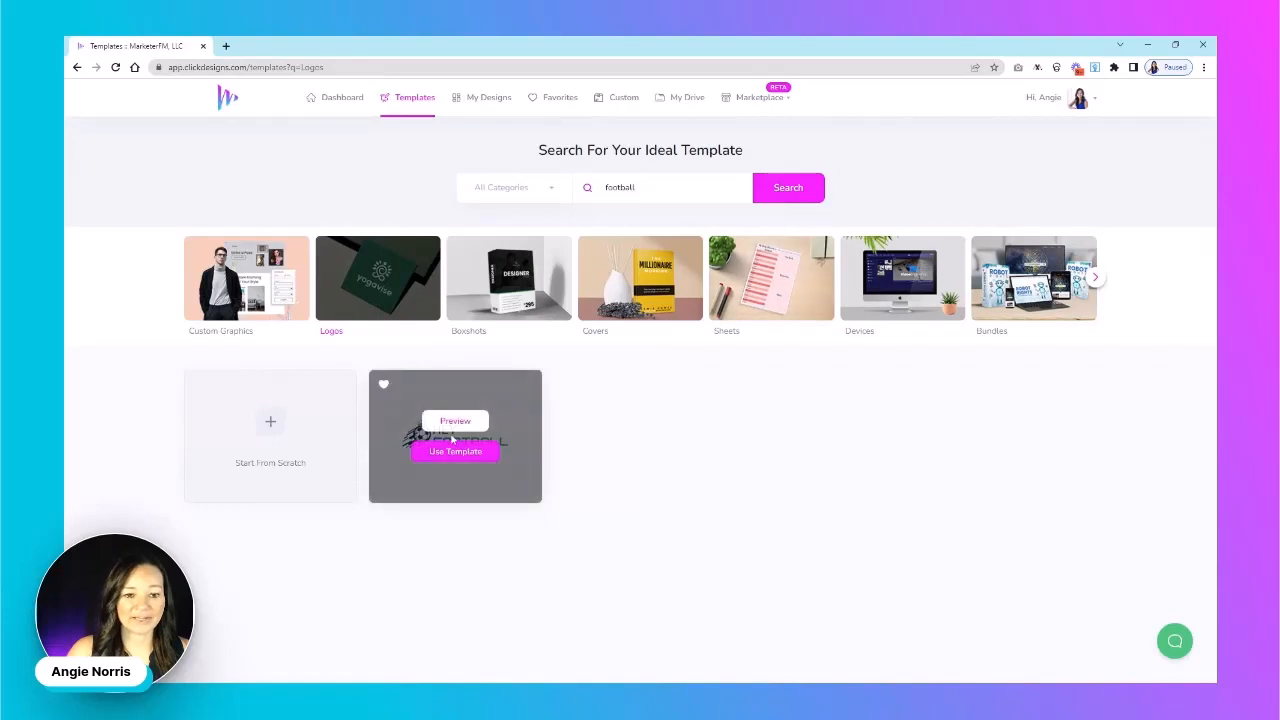
click(456, 452)
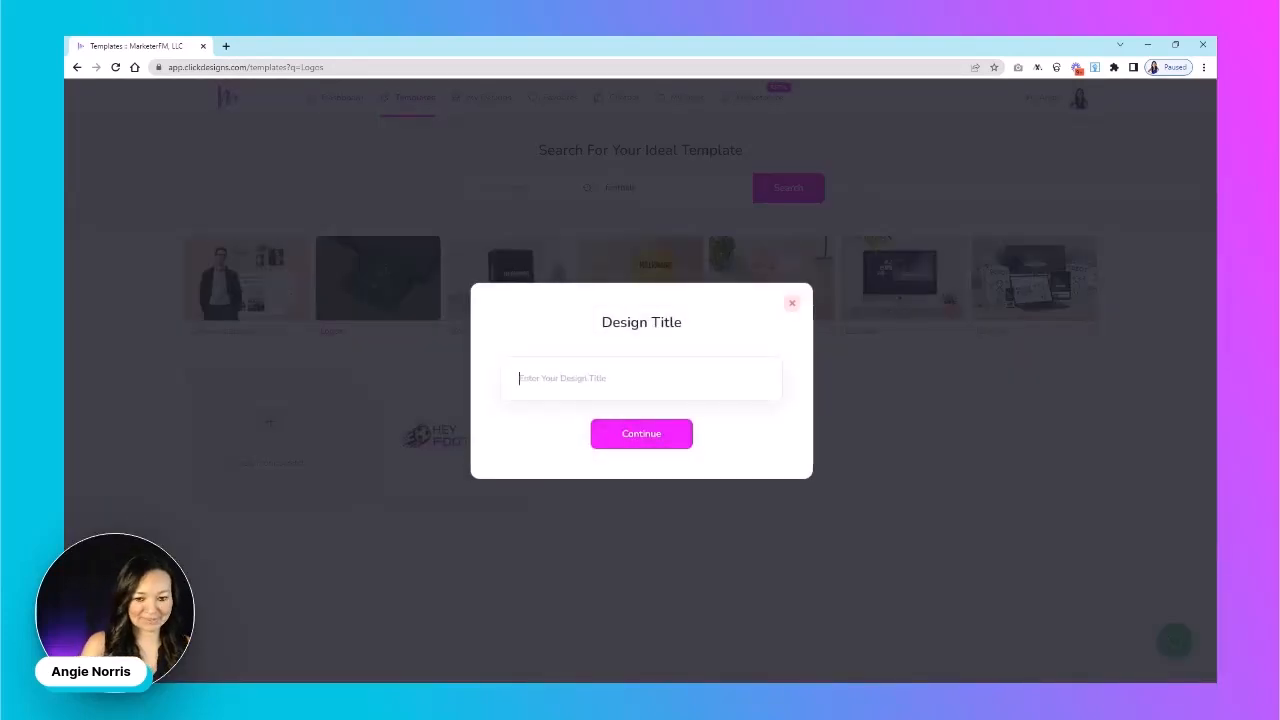
text(SLSG)
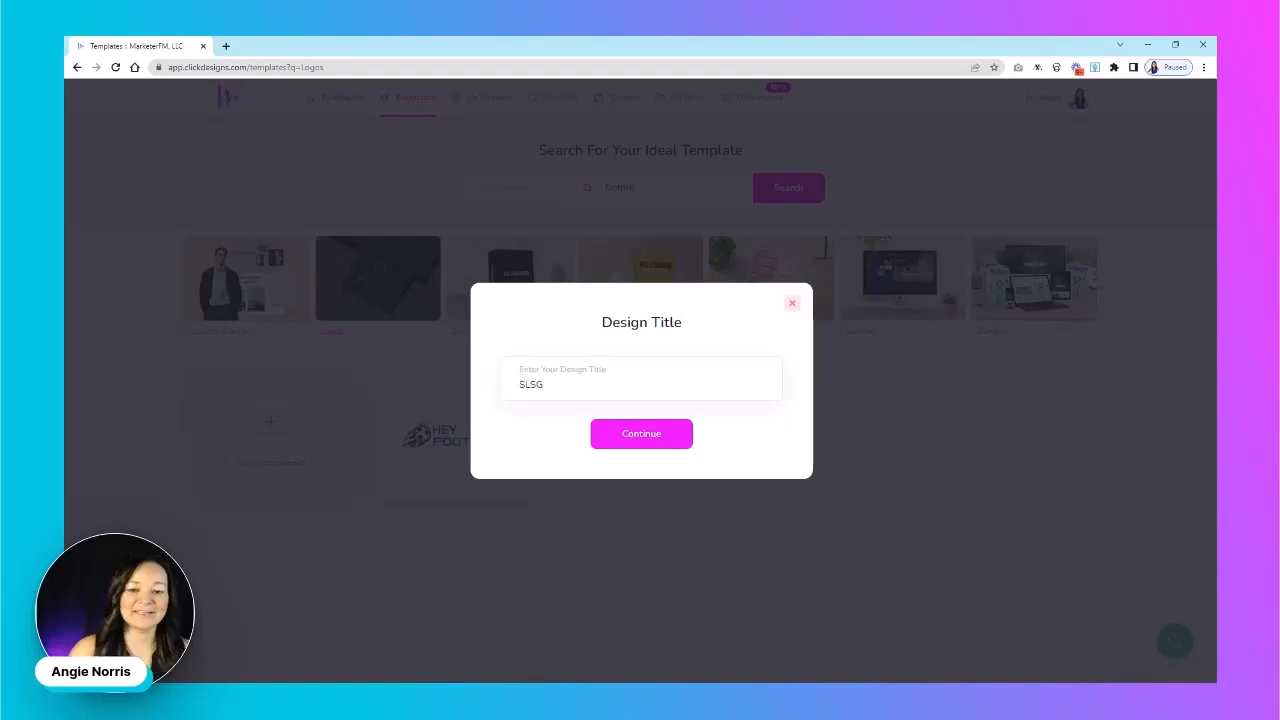
click(623, 432)
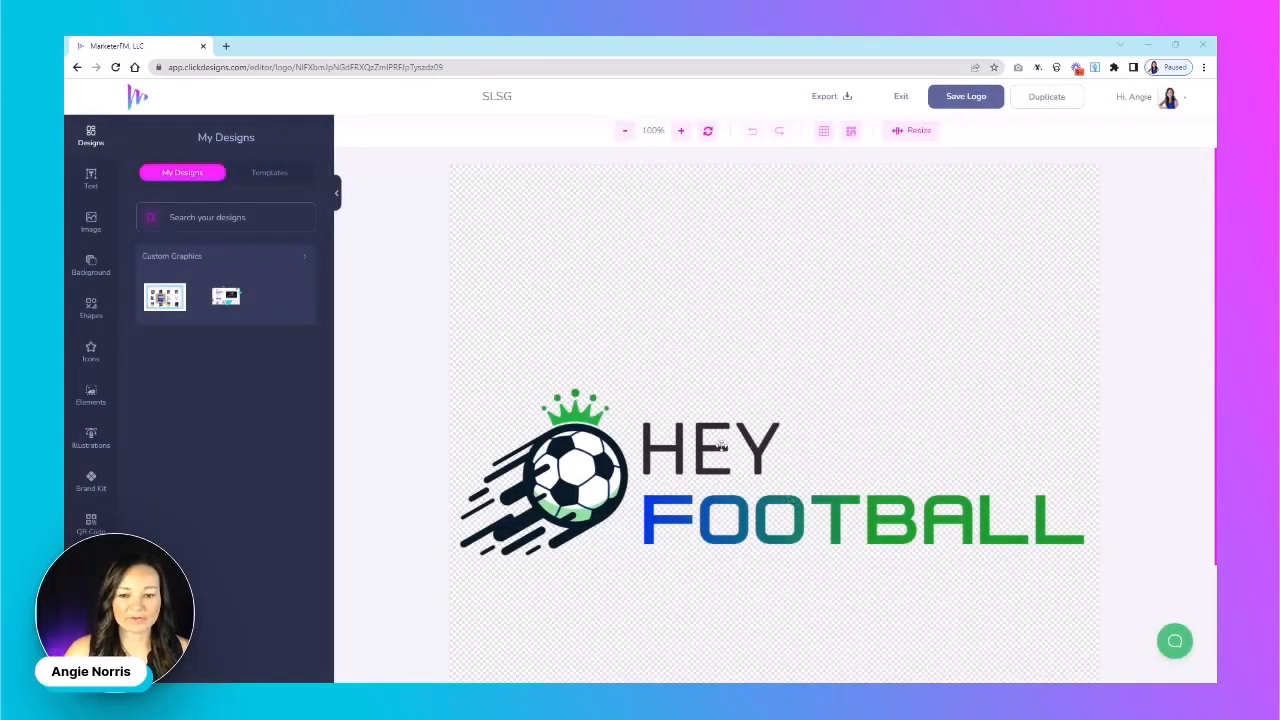
Recolor the crown above the soccer ball icon to blue #1F44B1.
click(549, 455)
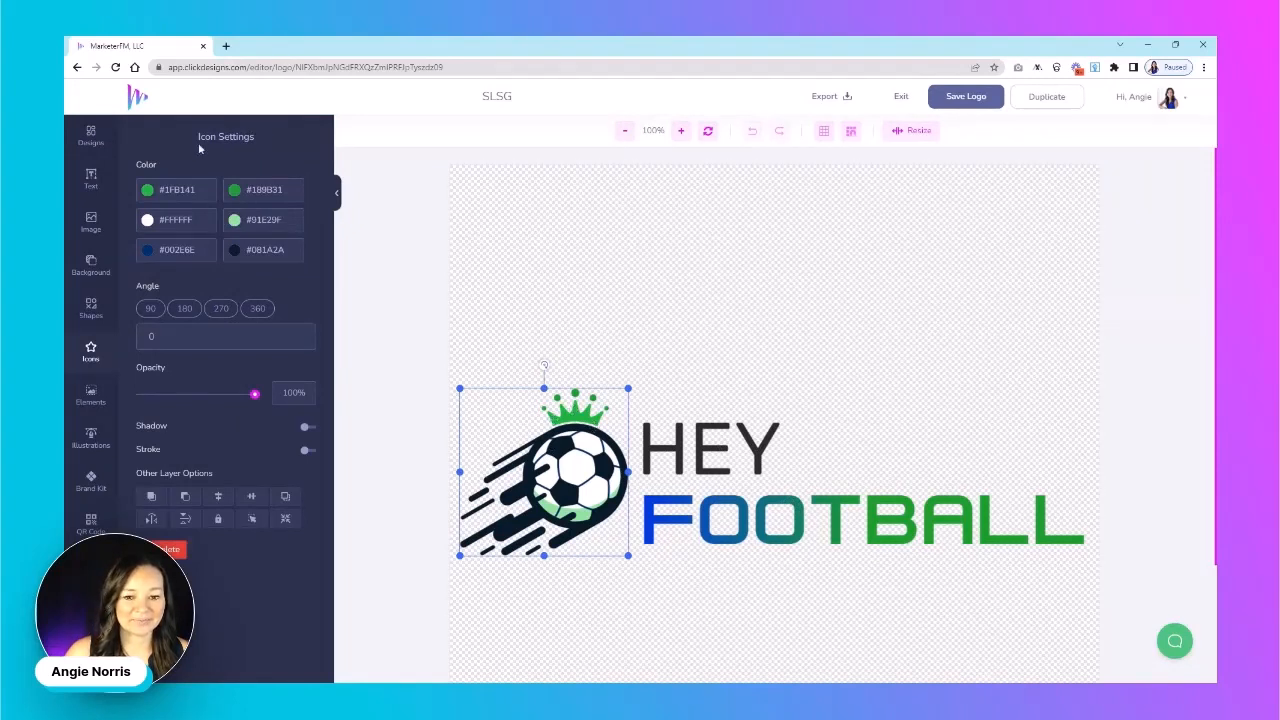
click(148, 191)
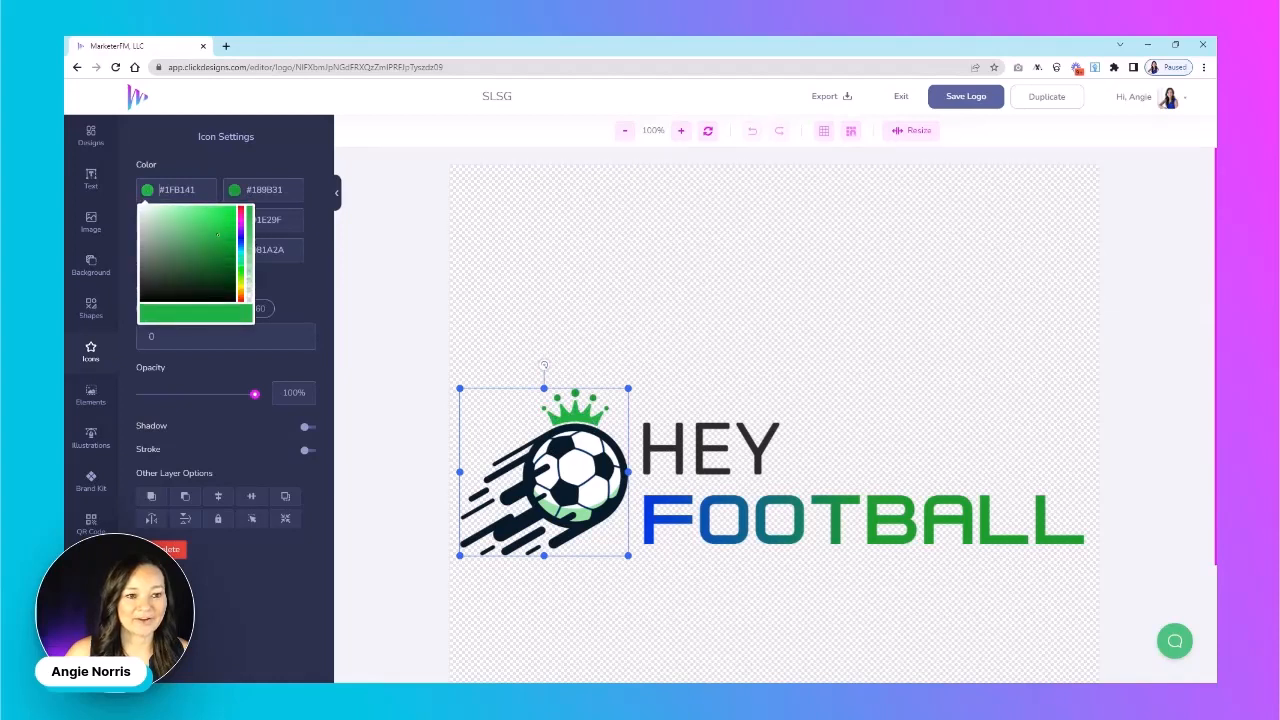
click(241, 243)
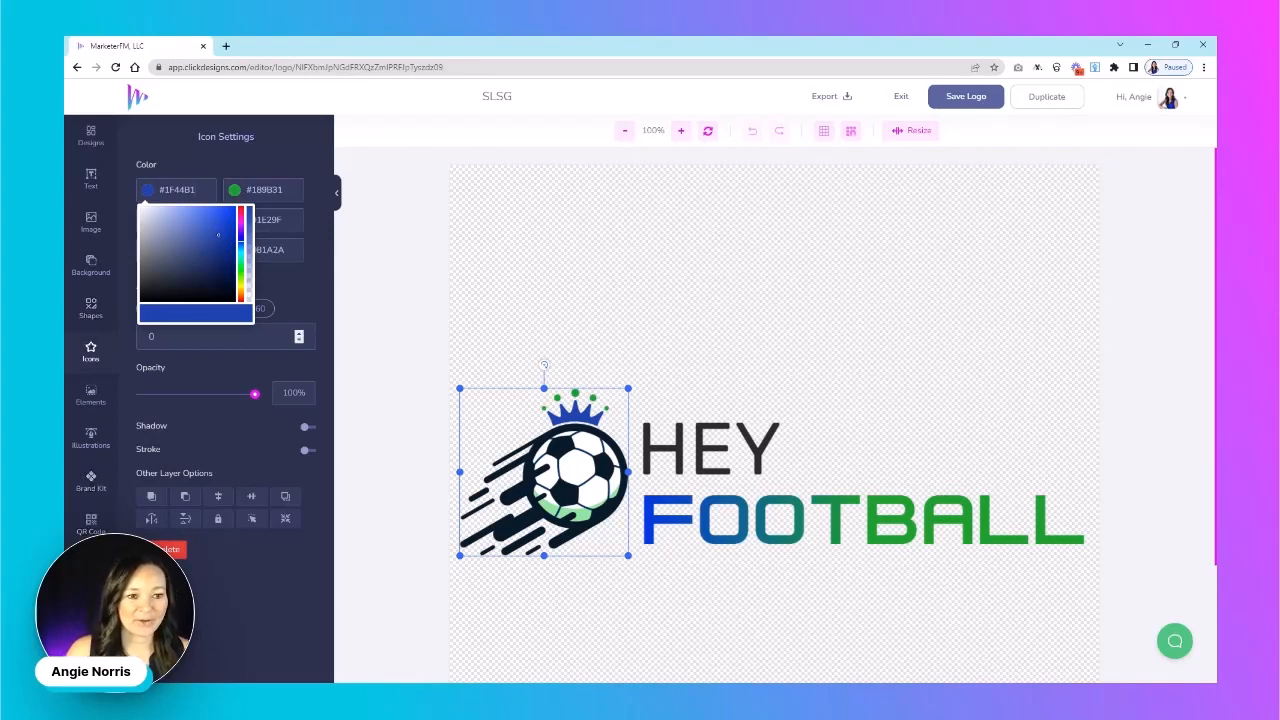
Recolor the crown's dots to yellow #F9EE4F and the ball's light green shading to #E29D91.
click(240, 197)
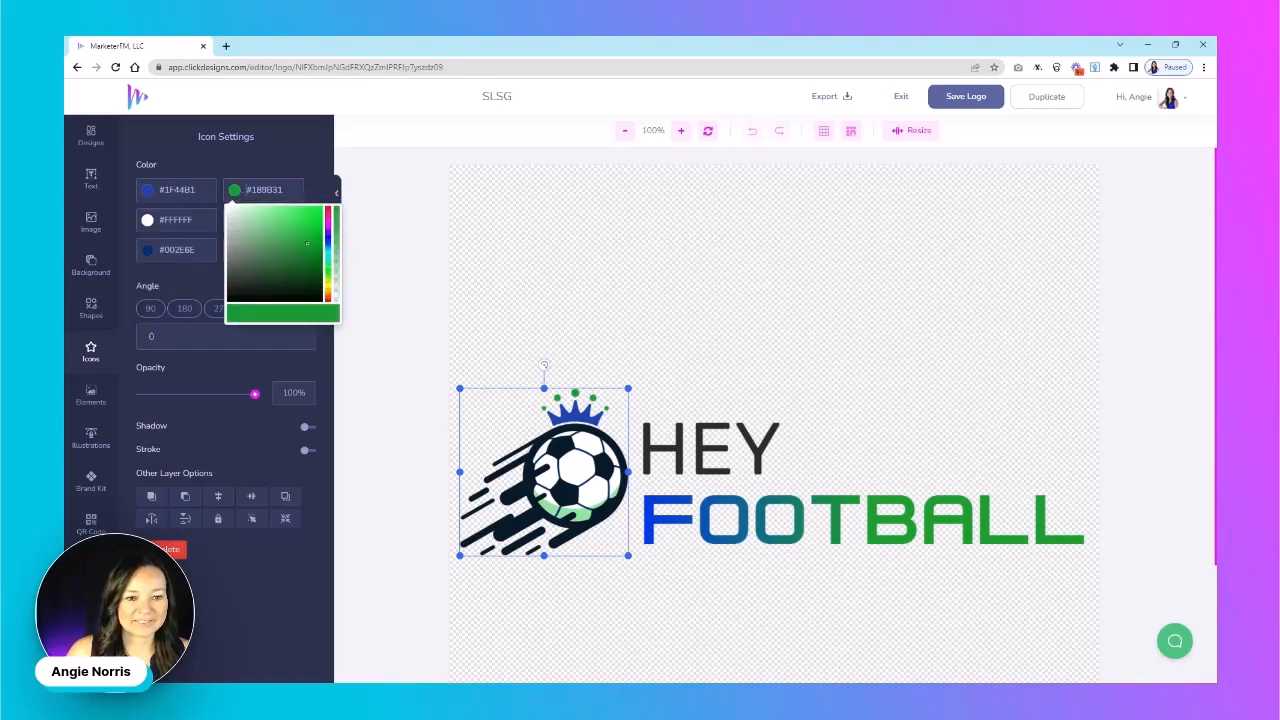
drag(328, 266, 328, 285)
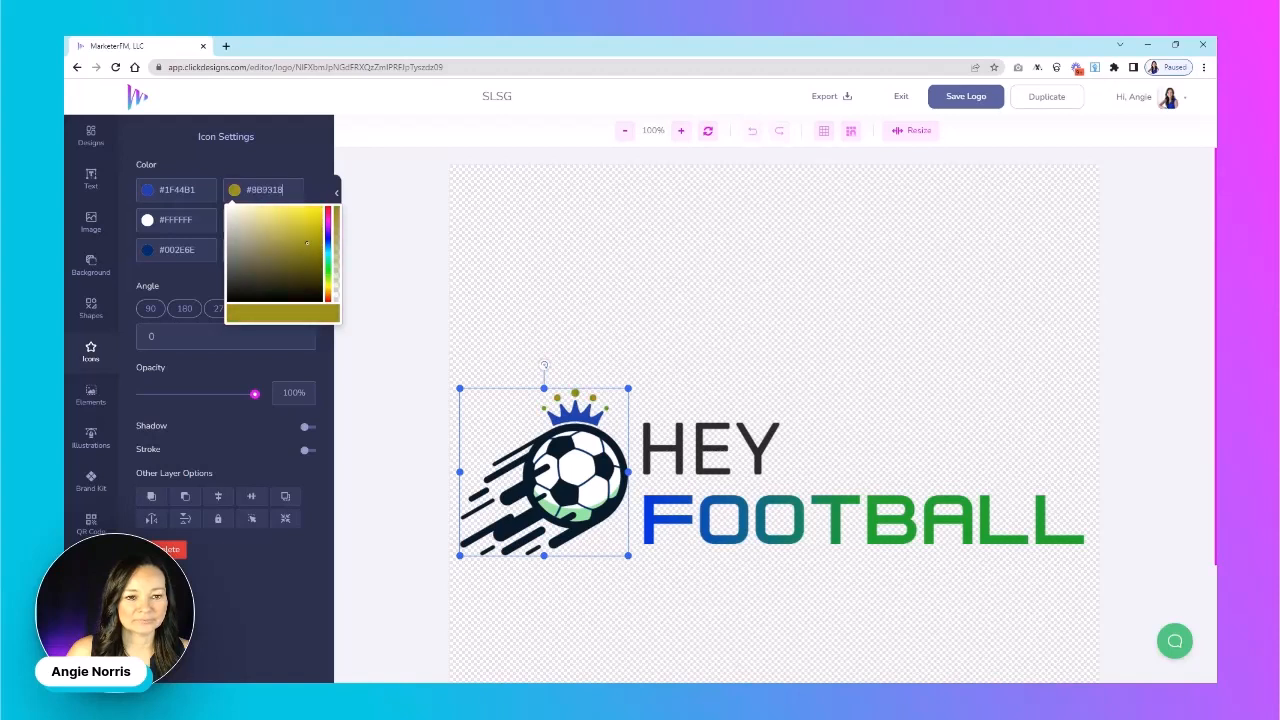
drag(307, 243, 291, 207)
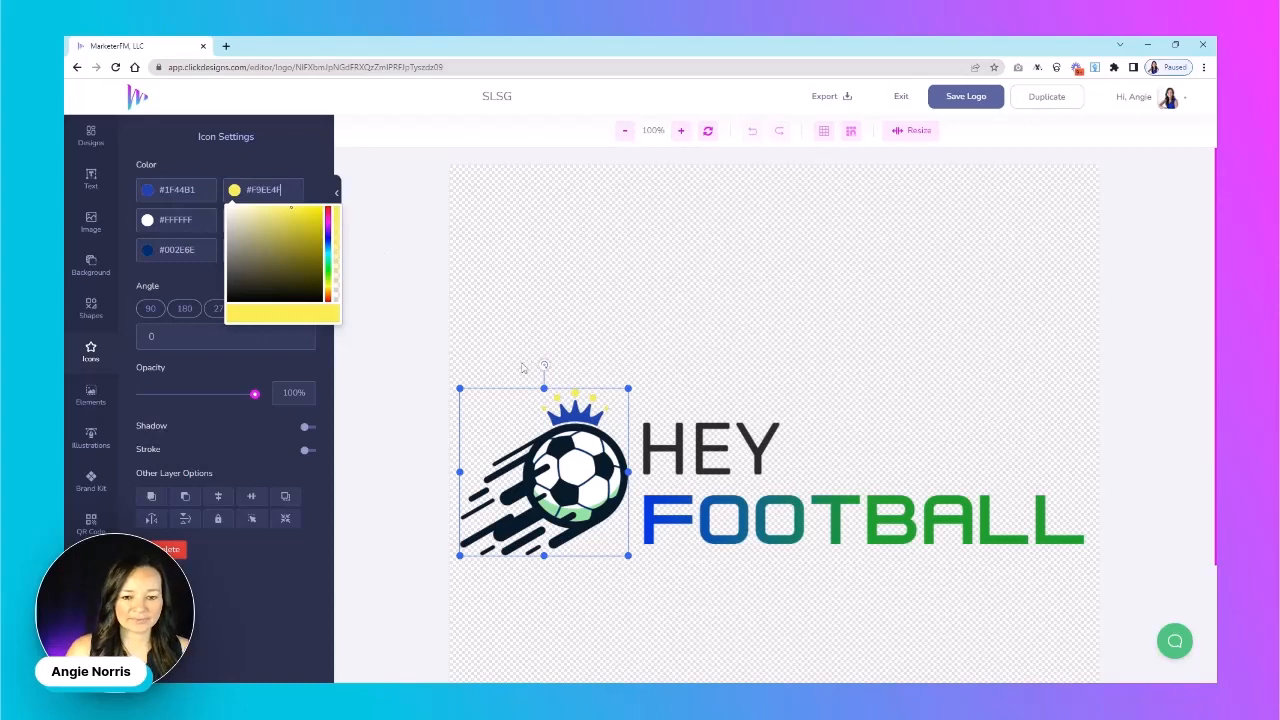
click(360, 198)
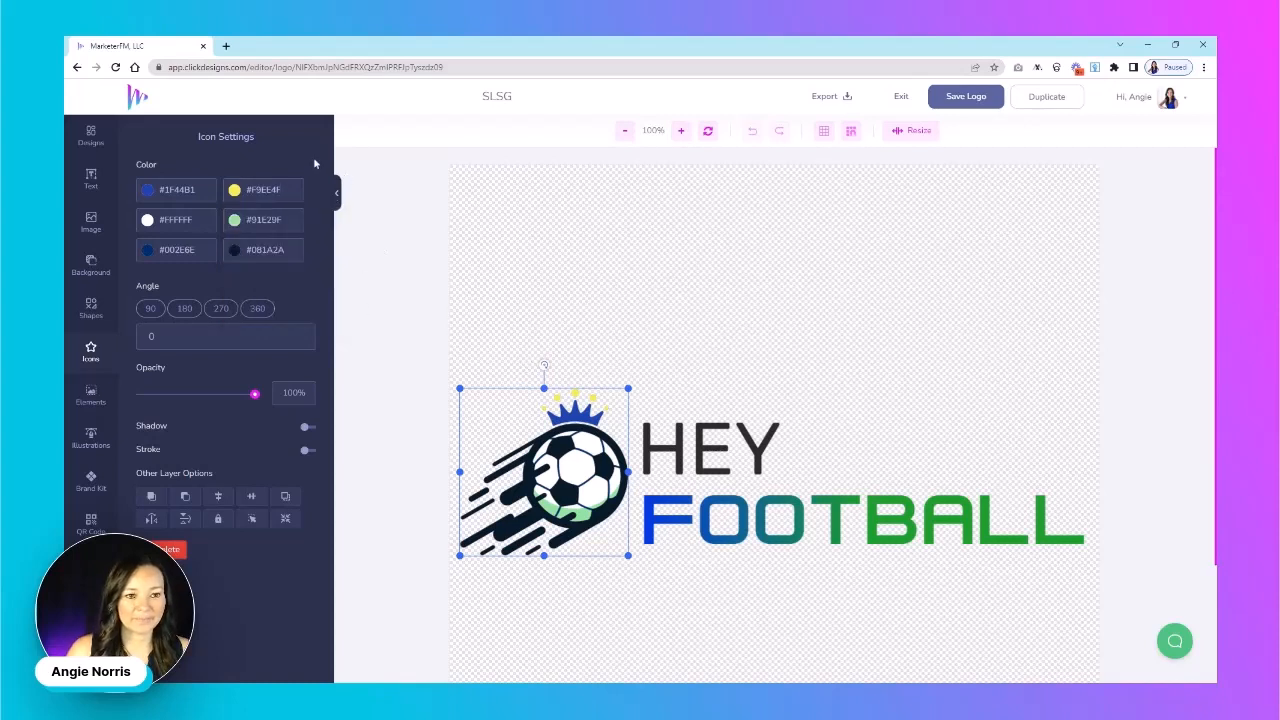
click(236, 224)
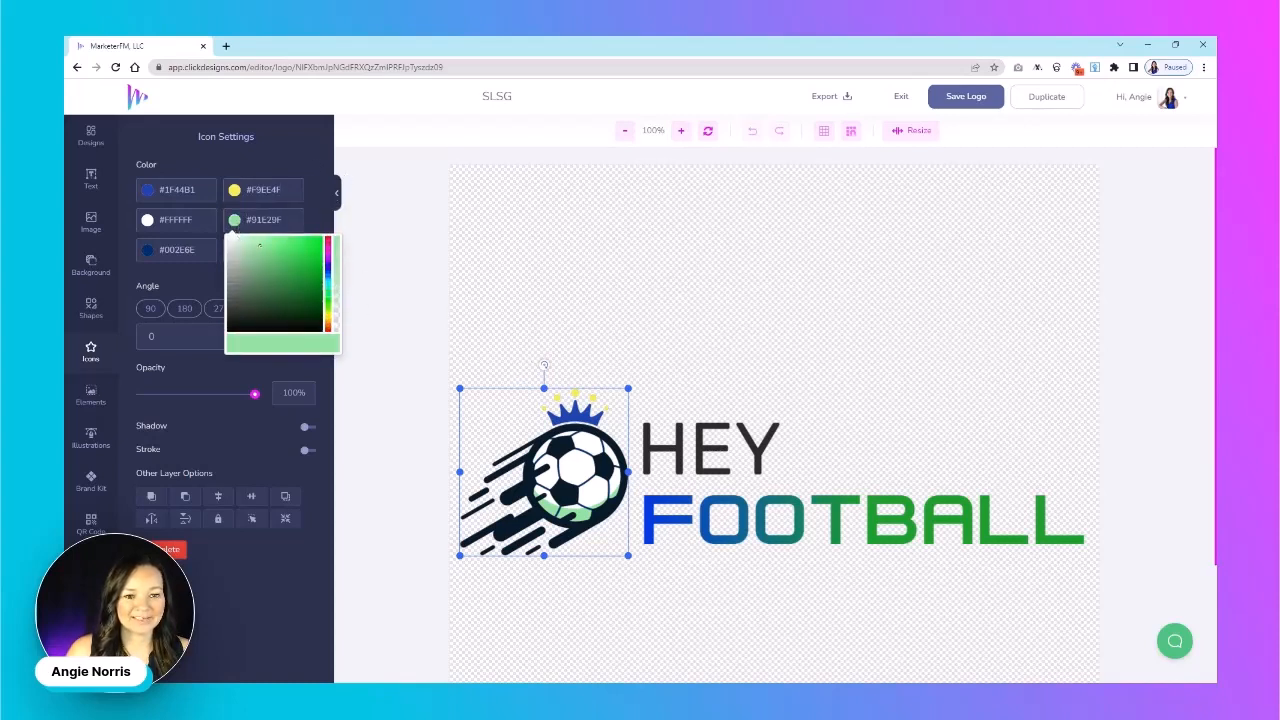
click(328, 327)
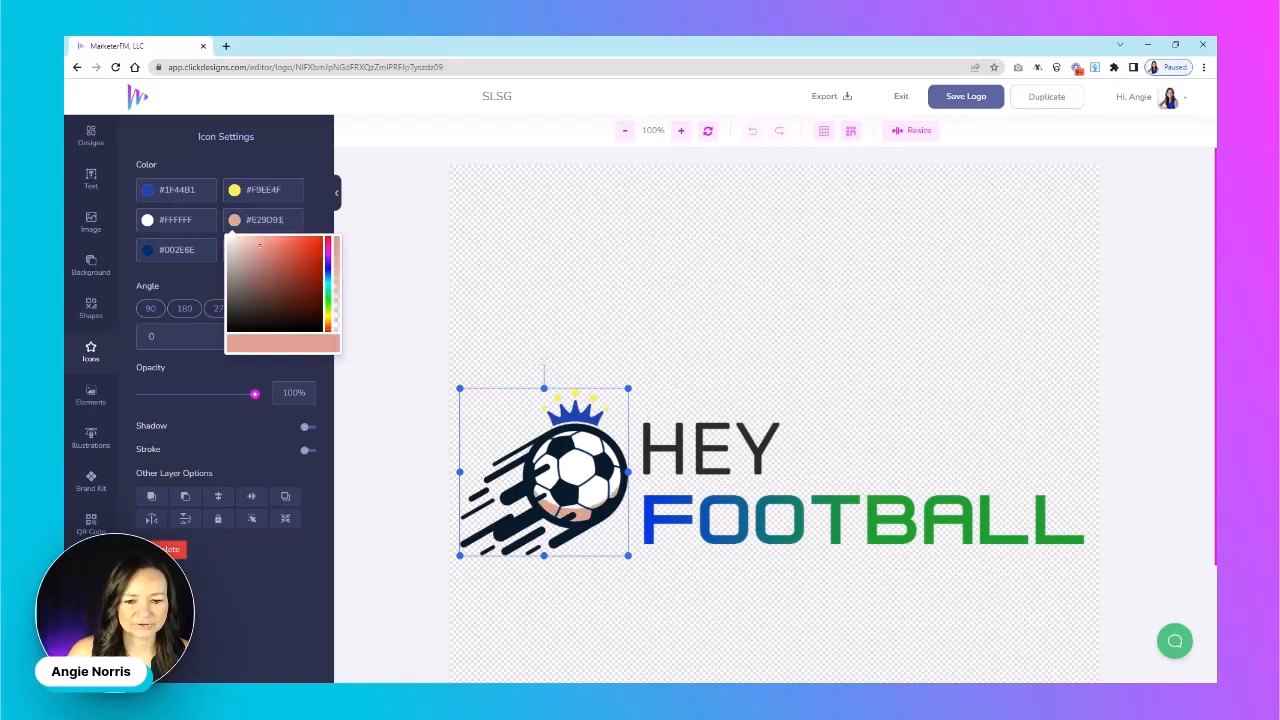
Change the logo's two text lines from HEY and FOOTBALL to SLSG and SOCCER.
click(759, 521)
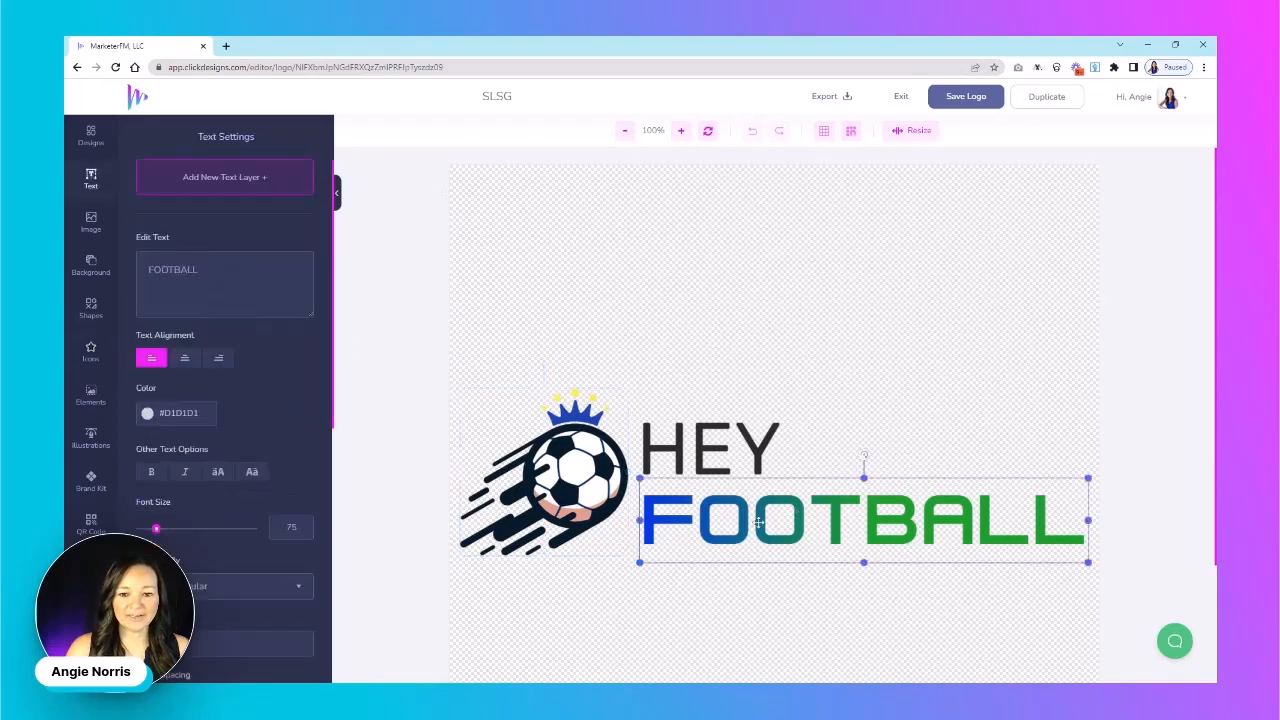
click(697, 461)
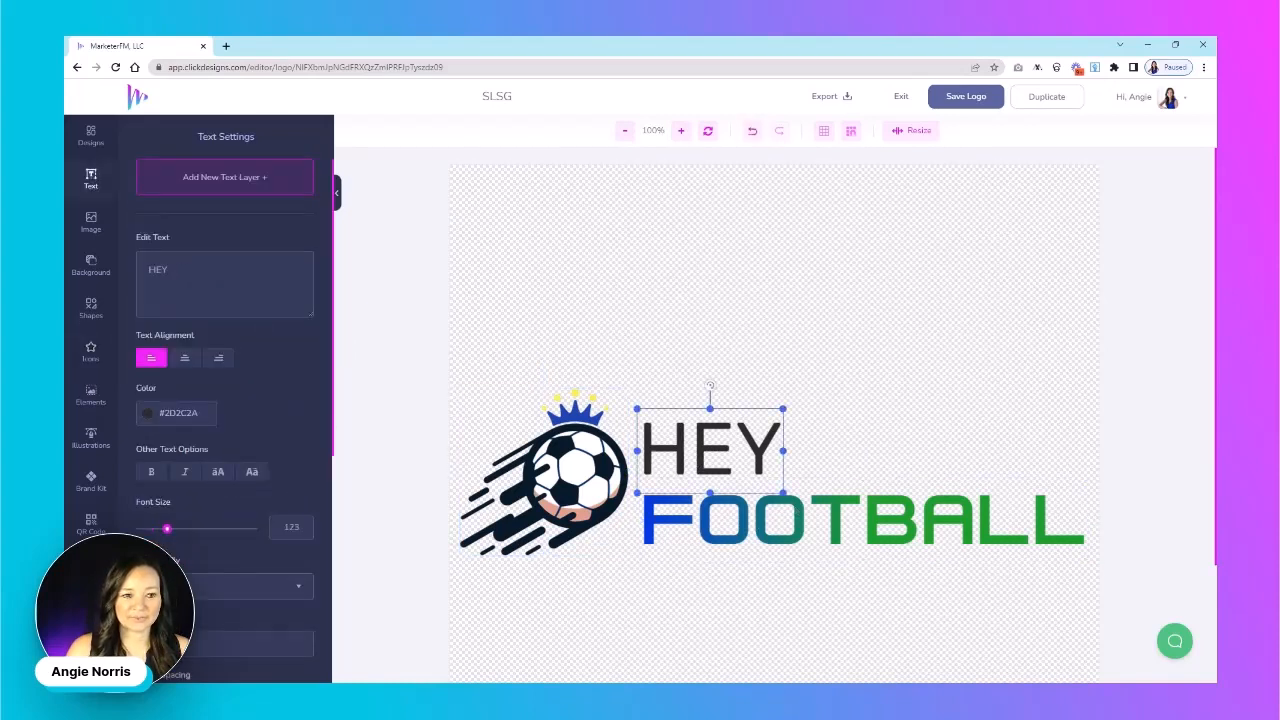
key(ctrl+a)
text(SLSG)
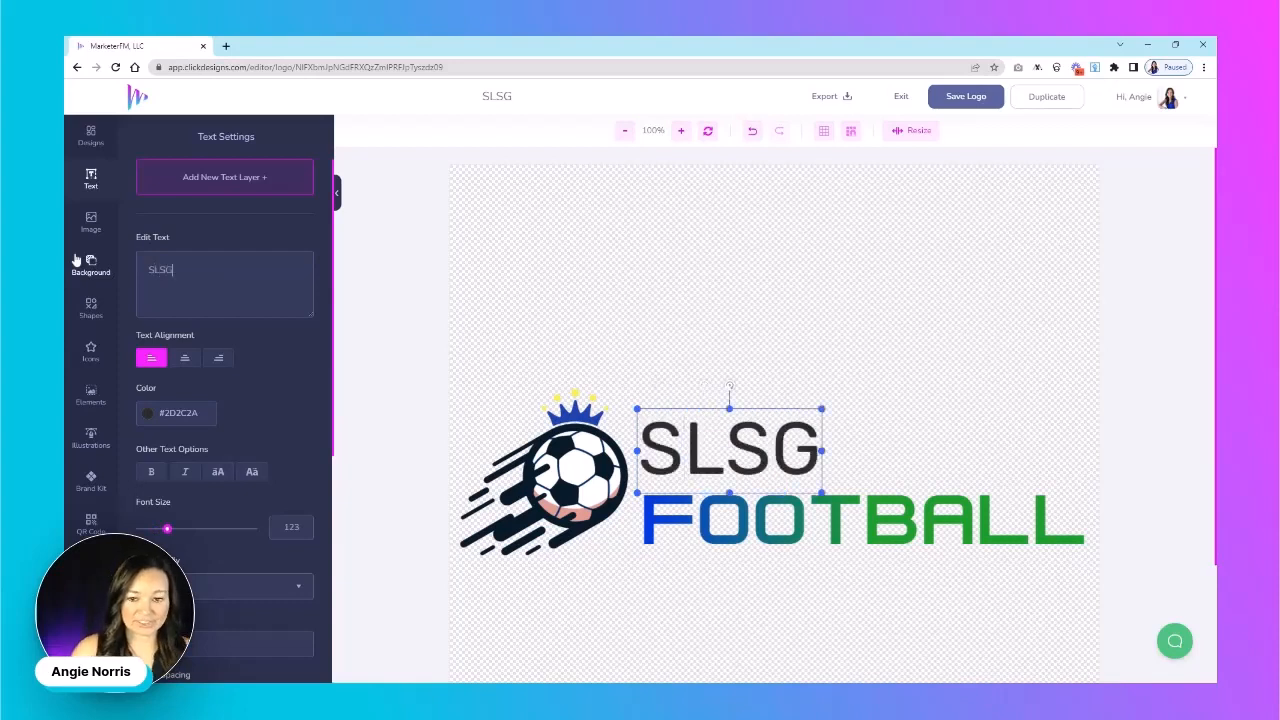
click(745, 505)
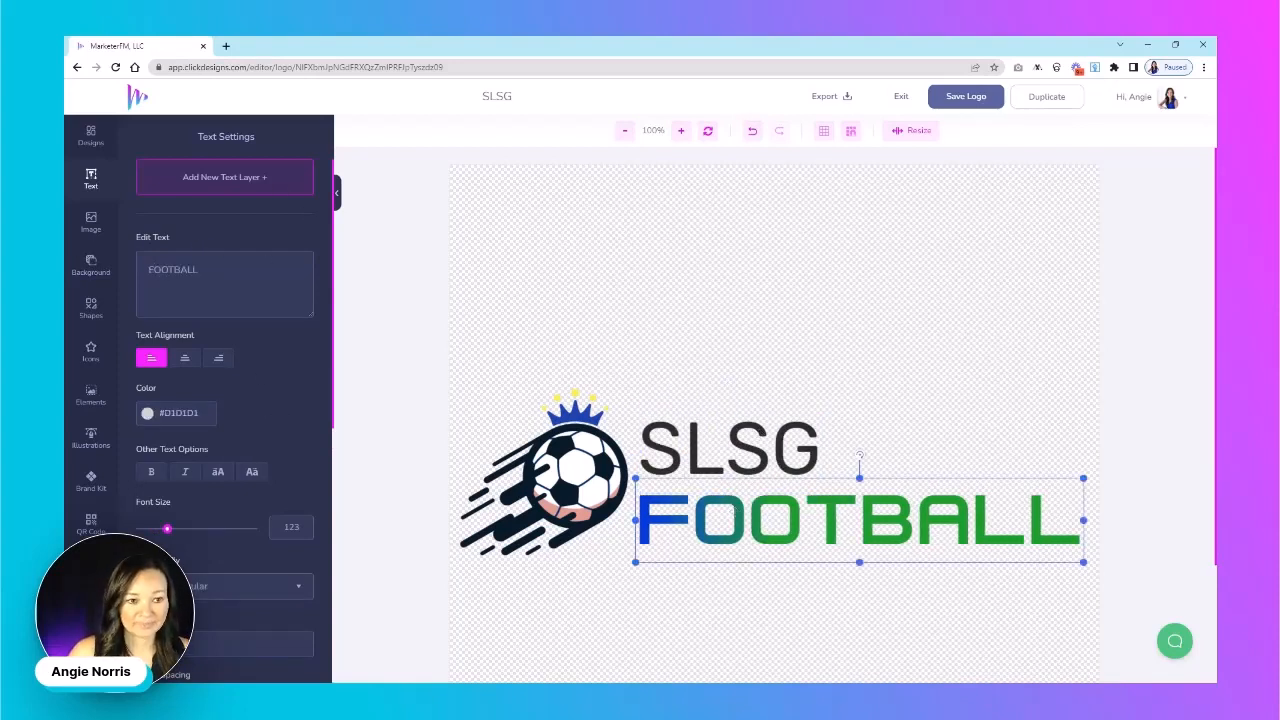
key(ctrl+a)
text(SOCCER)
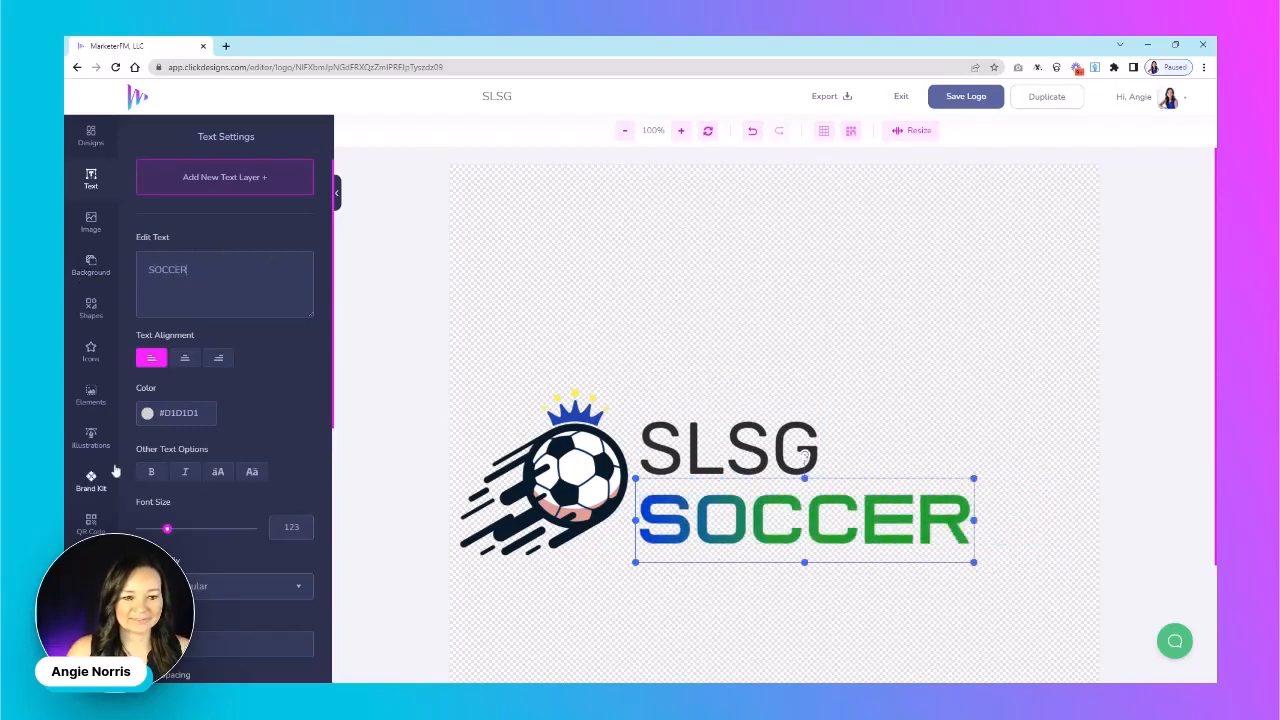
Set the gradient colors of the SOCCER text to blue #1B4C9C and yellow-green #C5E700.
scroll(204, 495, down, 5)
scroll(204, 495, down, 4)
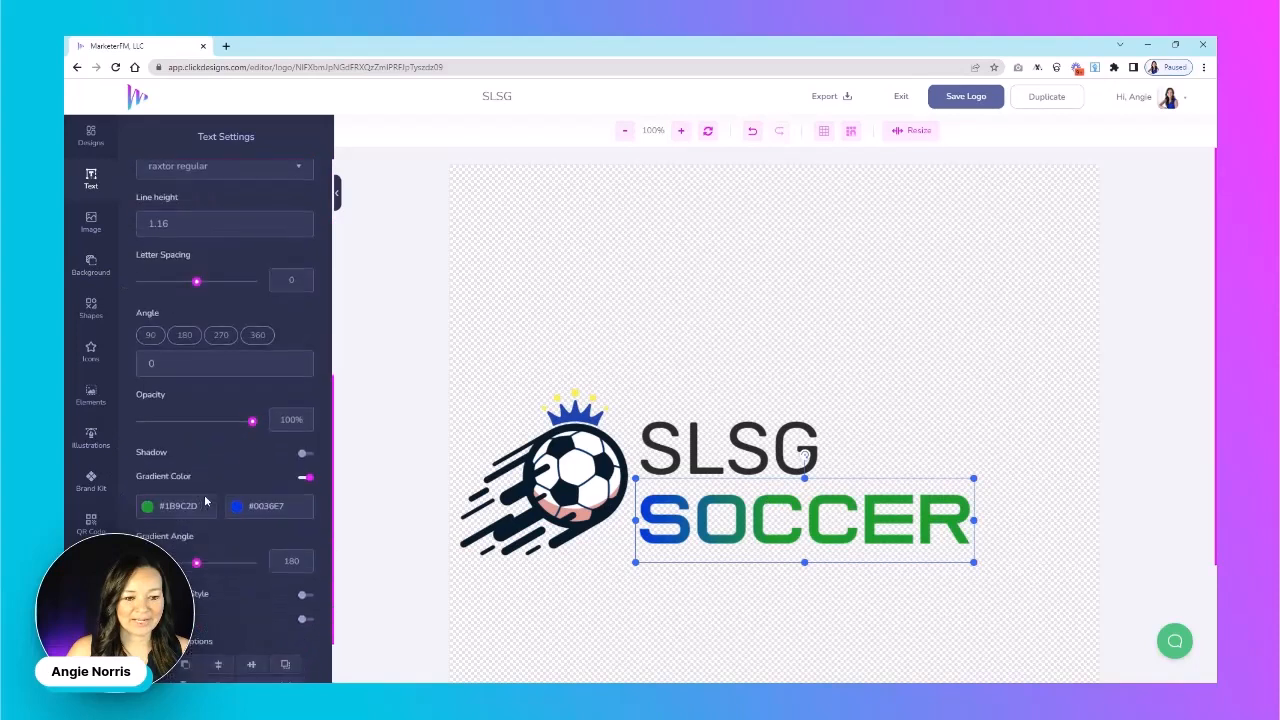
click(147, 508)
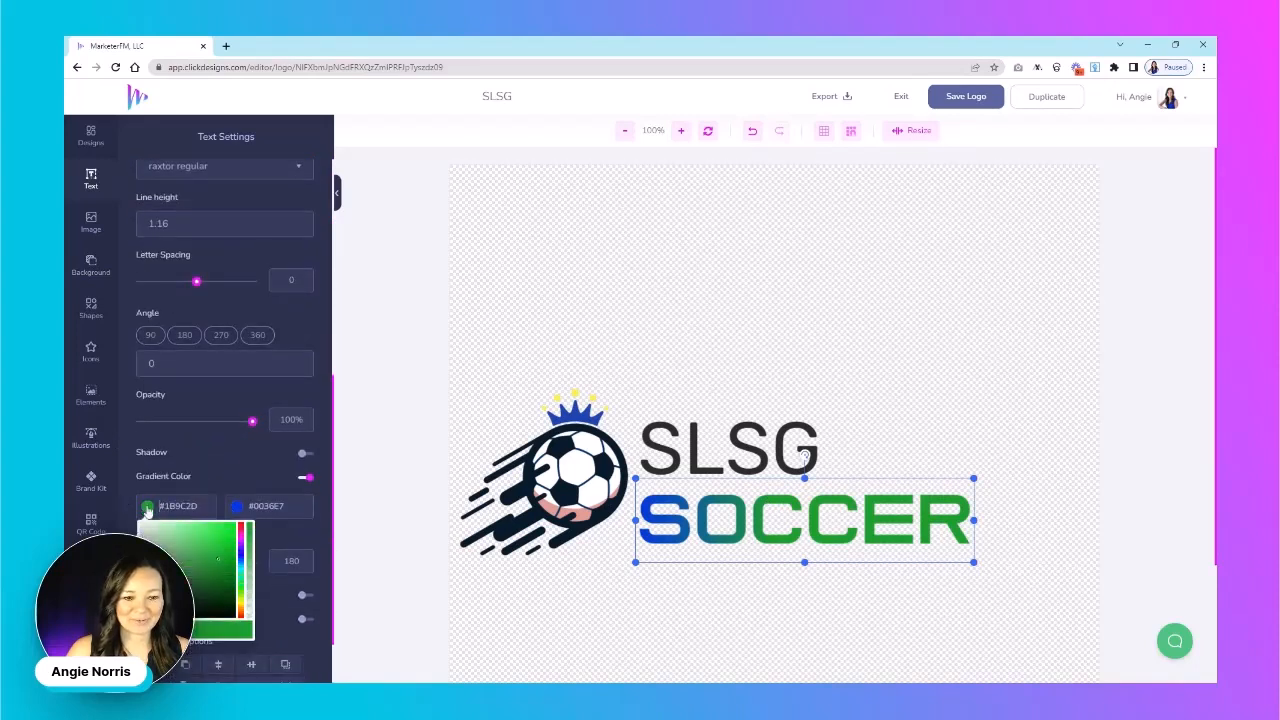
click(241, 559)
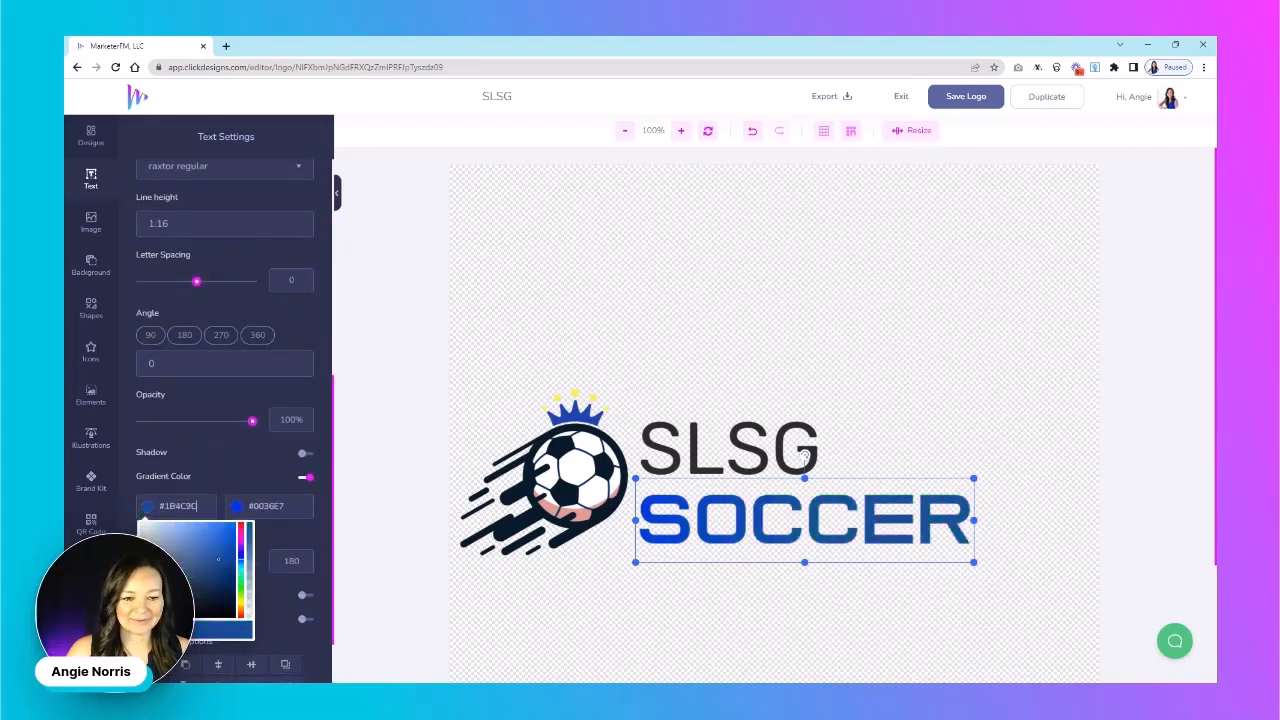
click(237, 507)
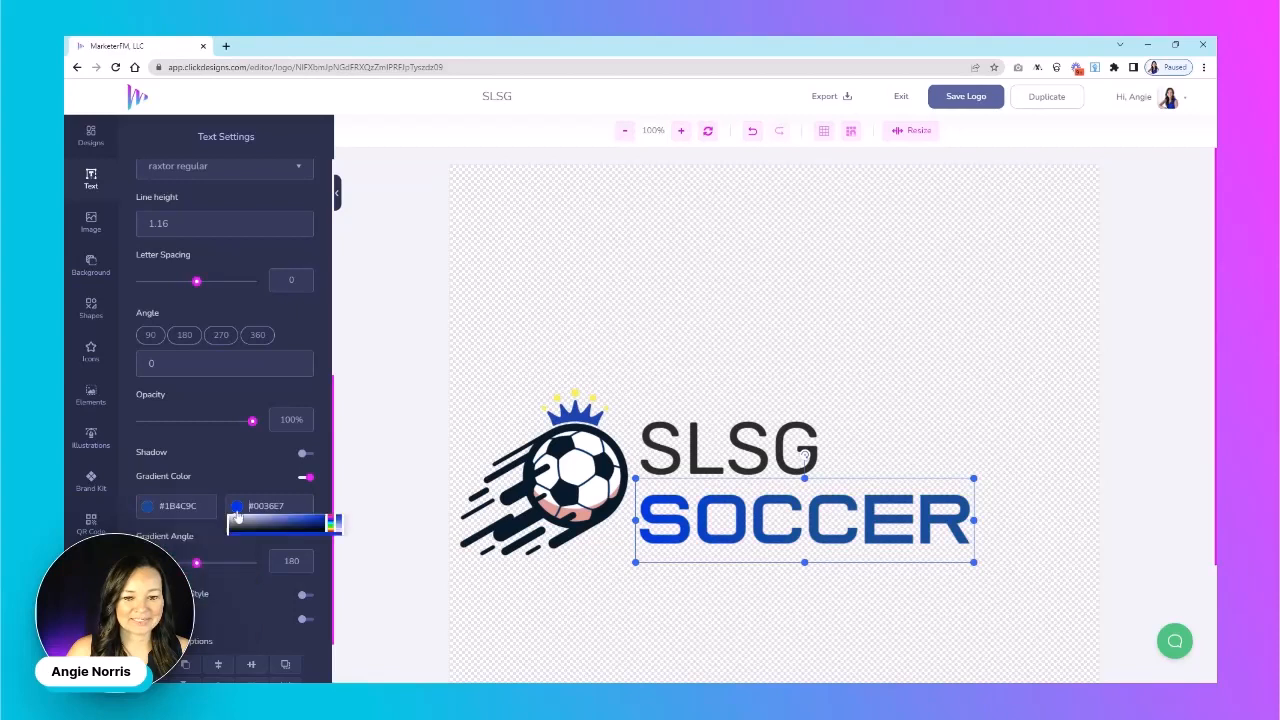
click(330, 599)
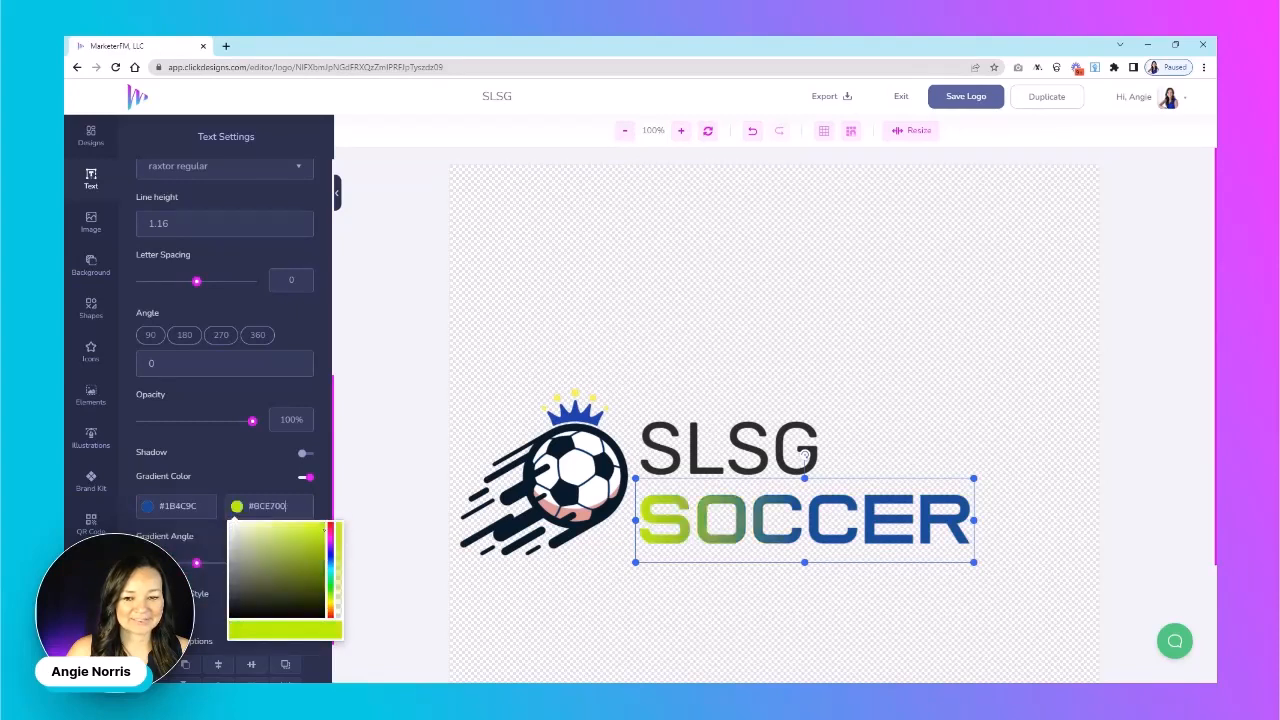
click(330, 600)
click(244, 473)
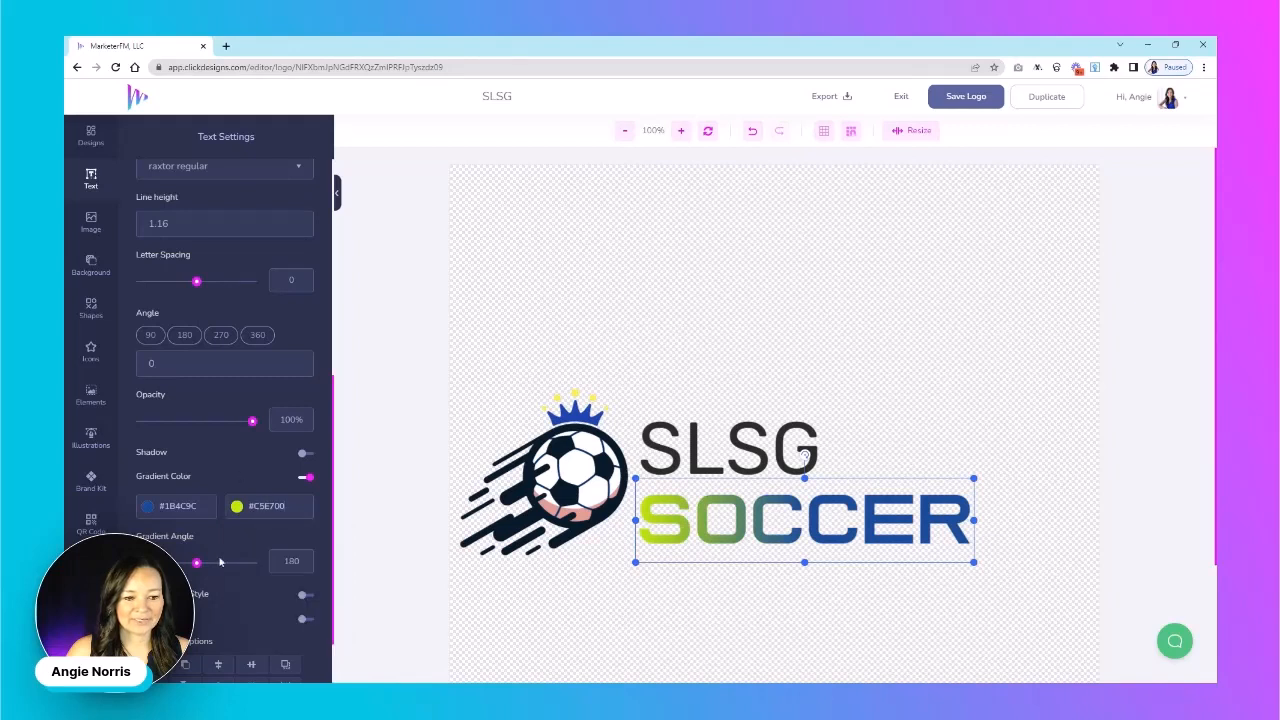
Set the gradient angle of the SOCCER text to 10 so blue starts at the letter S.
drag(197, 562, 141, 564)
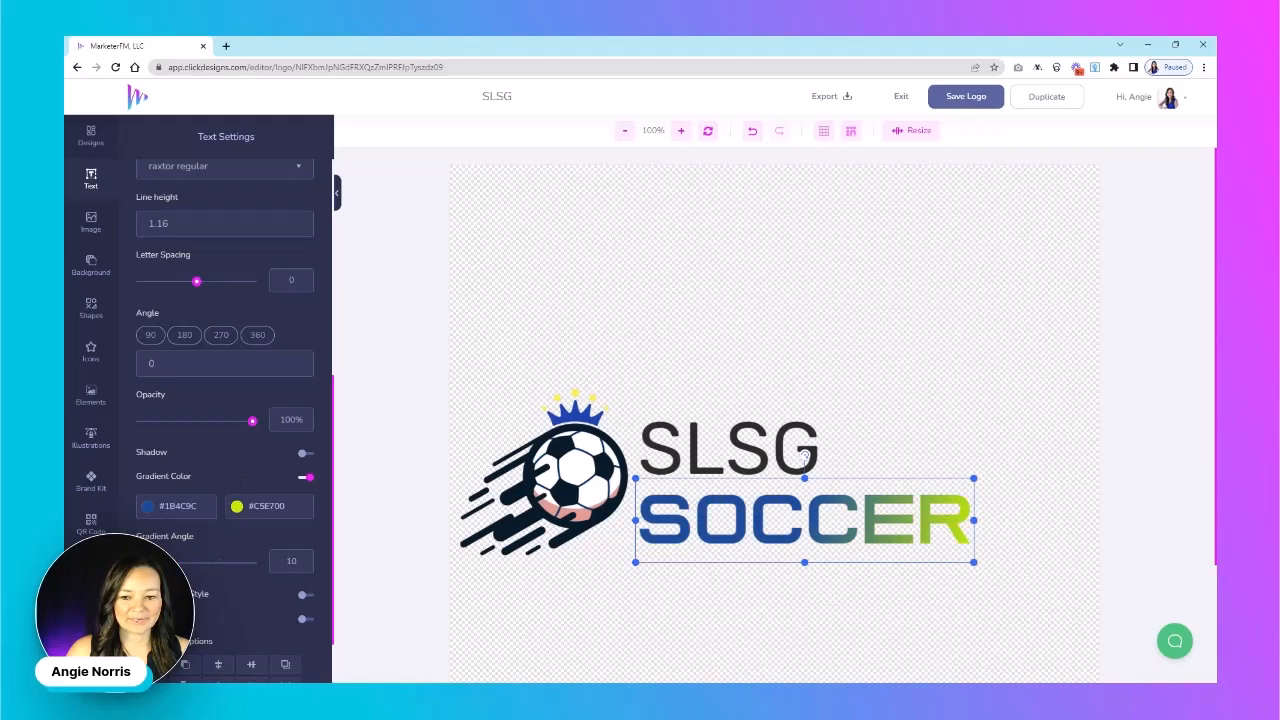
click(647, 302)
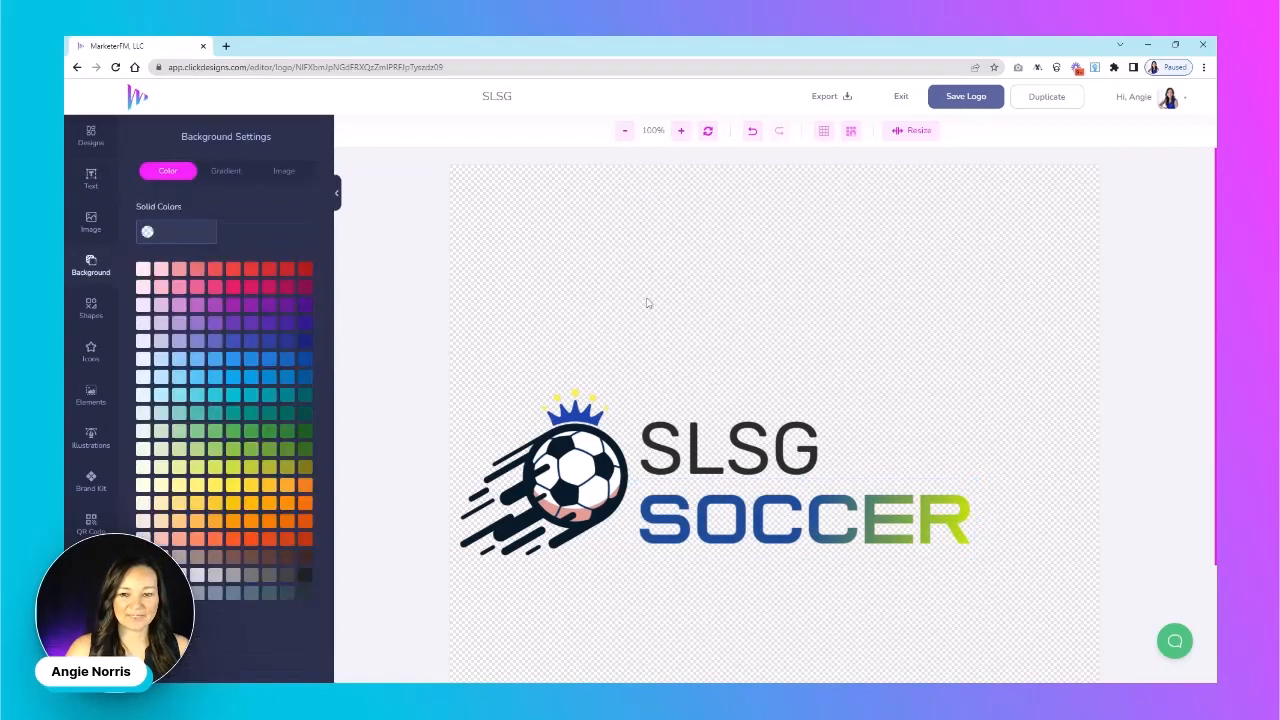
Rearrange the logo into a centered stack with the ball icon above SLSG and SOCCER directly beneath it.
drag(581, 457, 843, 231)
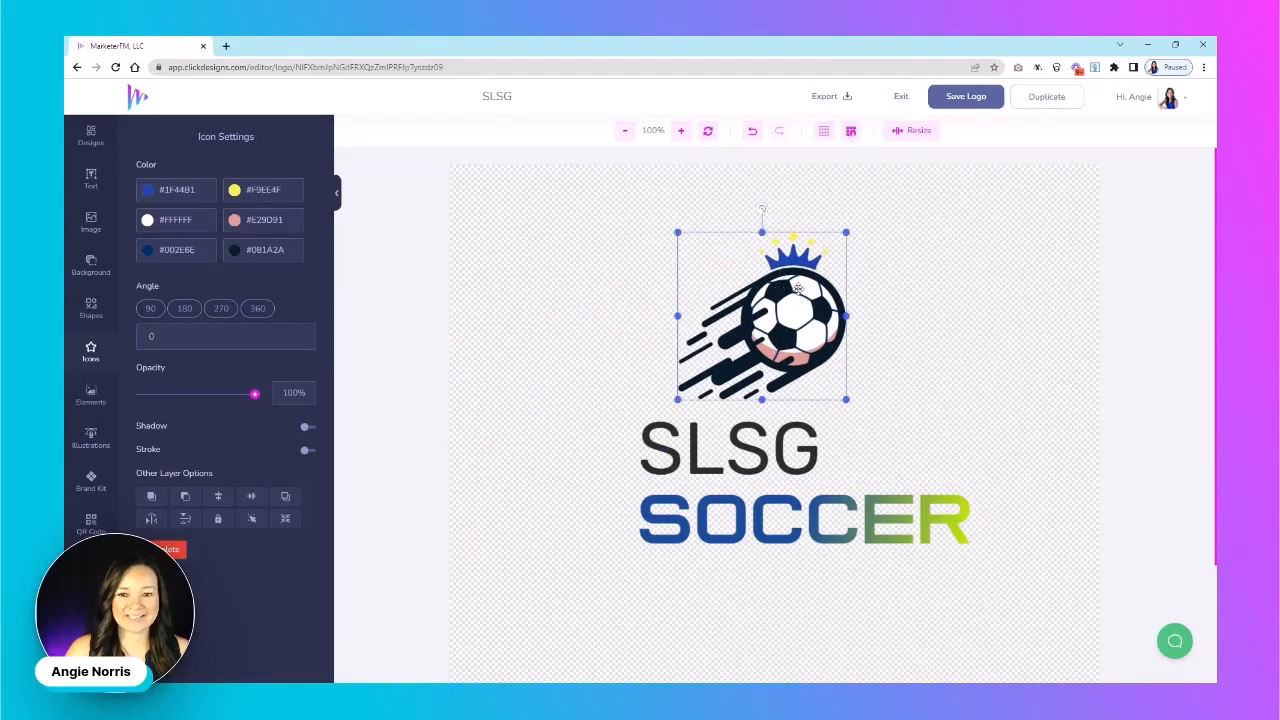
drag(799, 289, 816, 325)
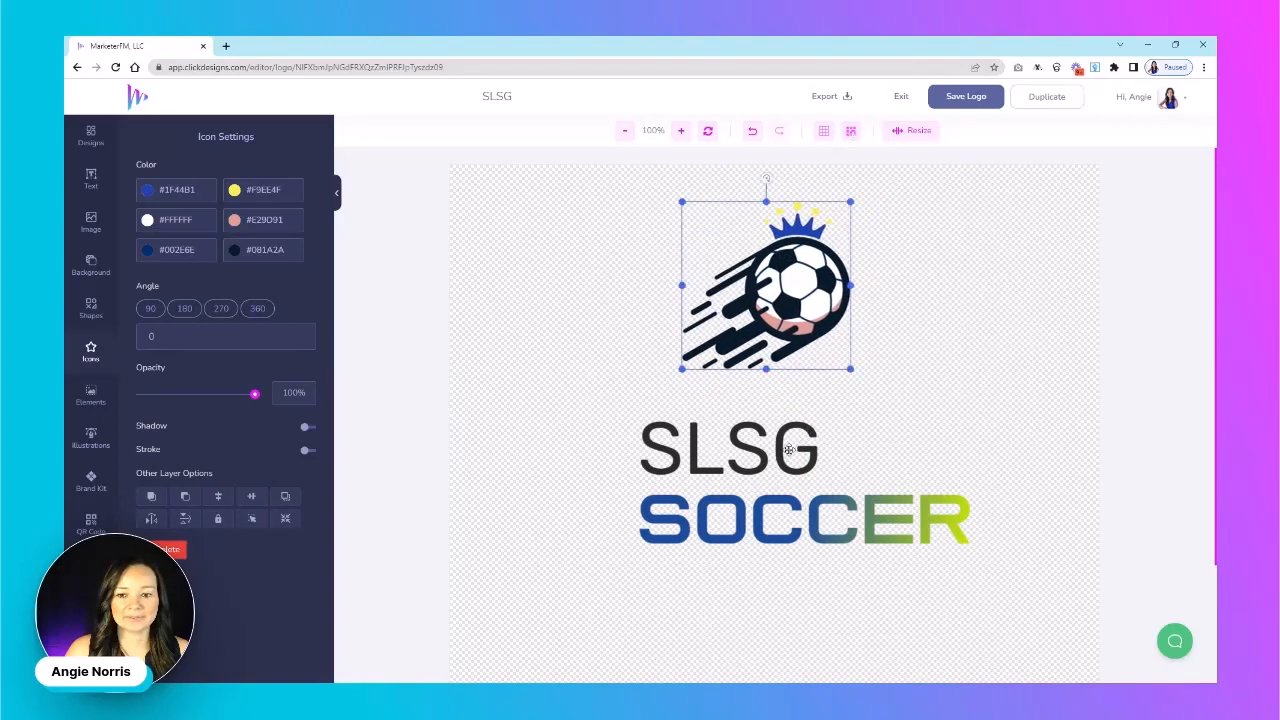
drag(789, 450, 829, 415)
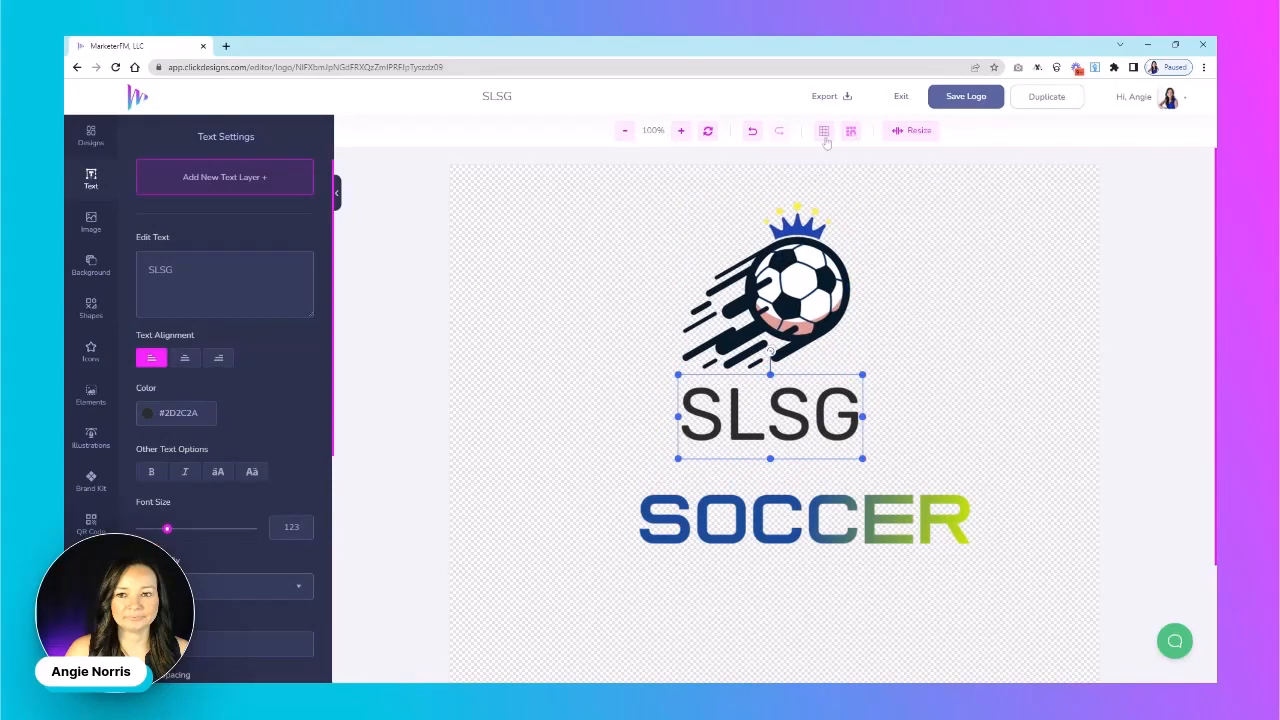
mouse_move(798, 300)
mouse_down()
mouse_move(826, 298)
mouse_move(808, 298)
mouse_up()
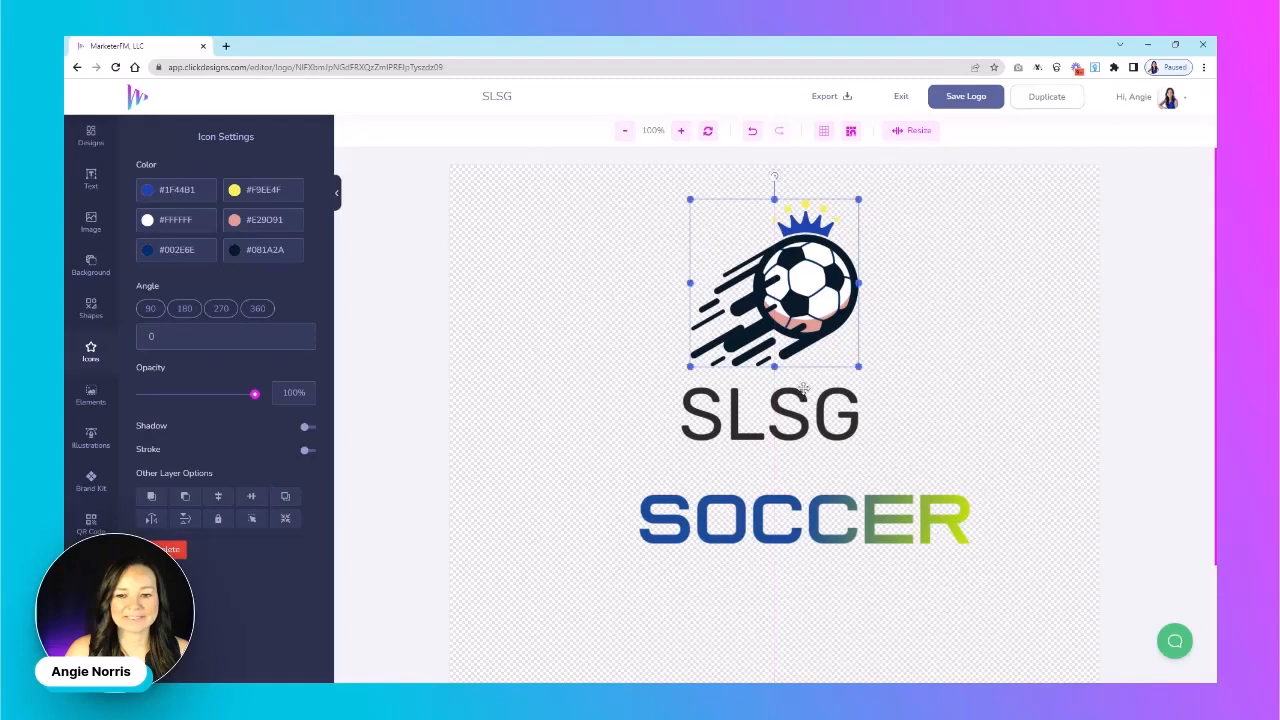
drag(805, 390, 806, 383)
drag(822, 540, 791, 490)
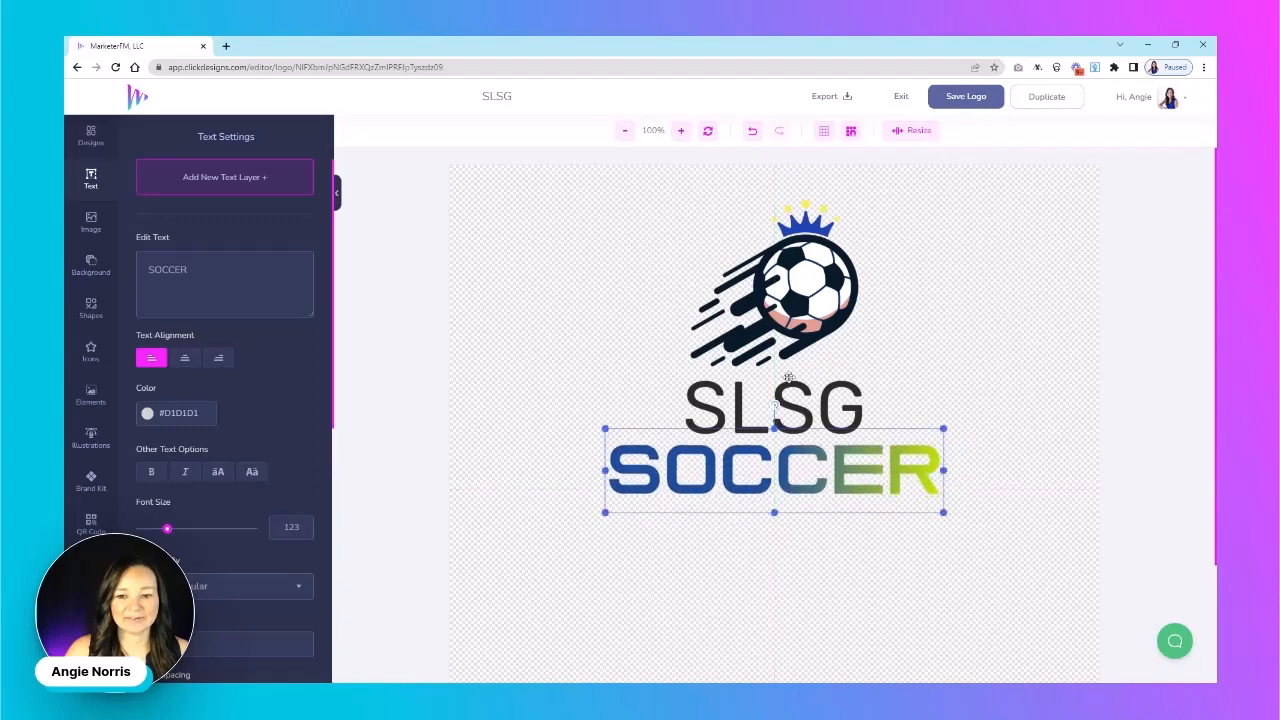
click(786, 312)
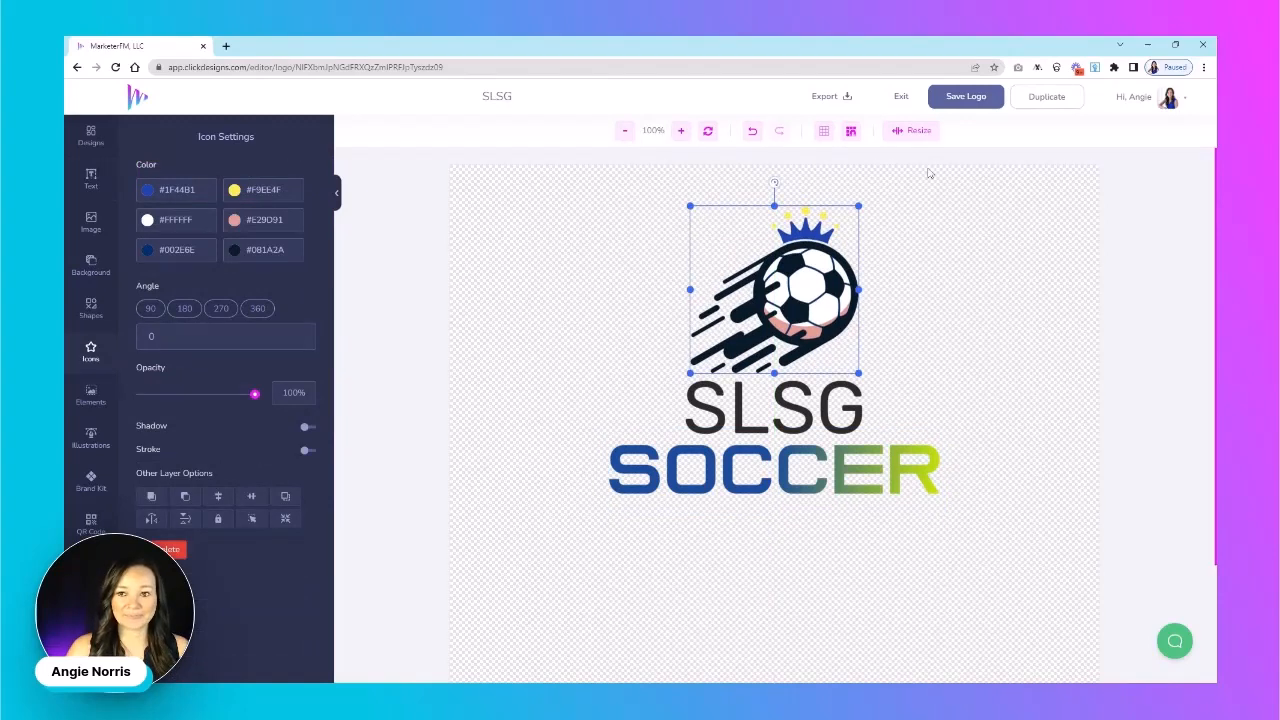
Save the logo and exit the editor after checking the export options.
click(955, 96)
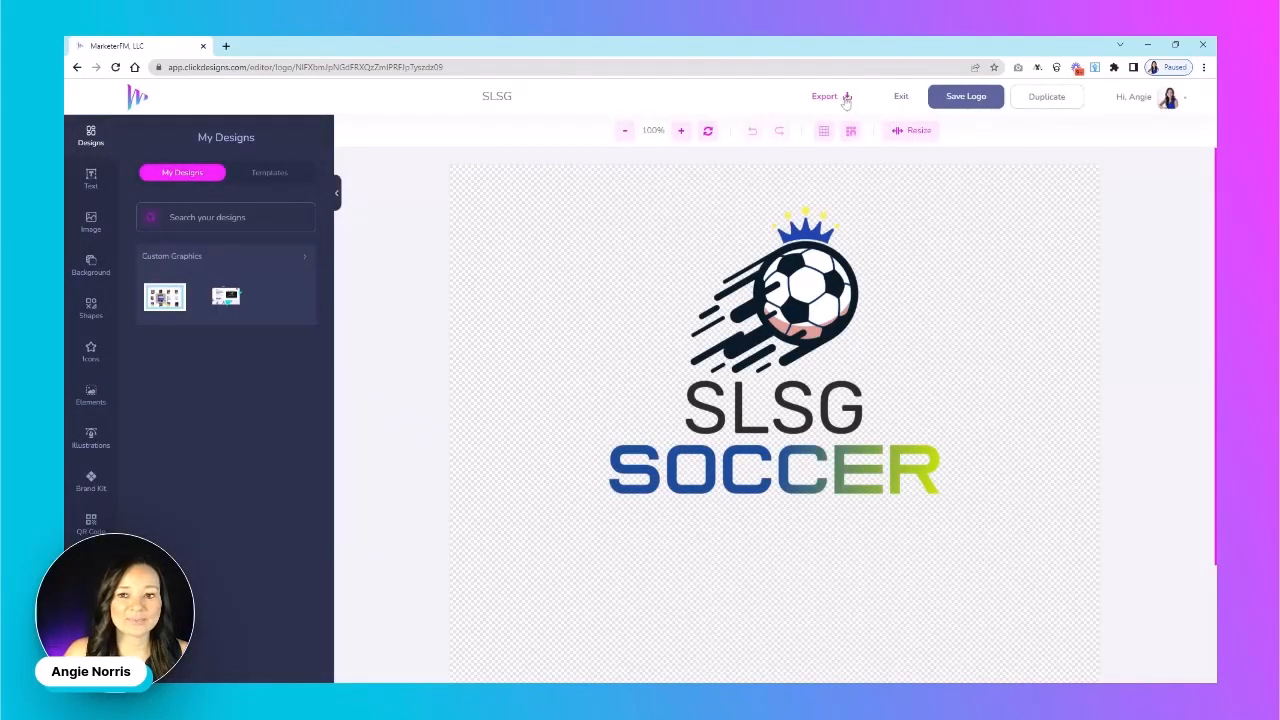
click(845, 98)
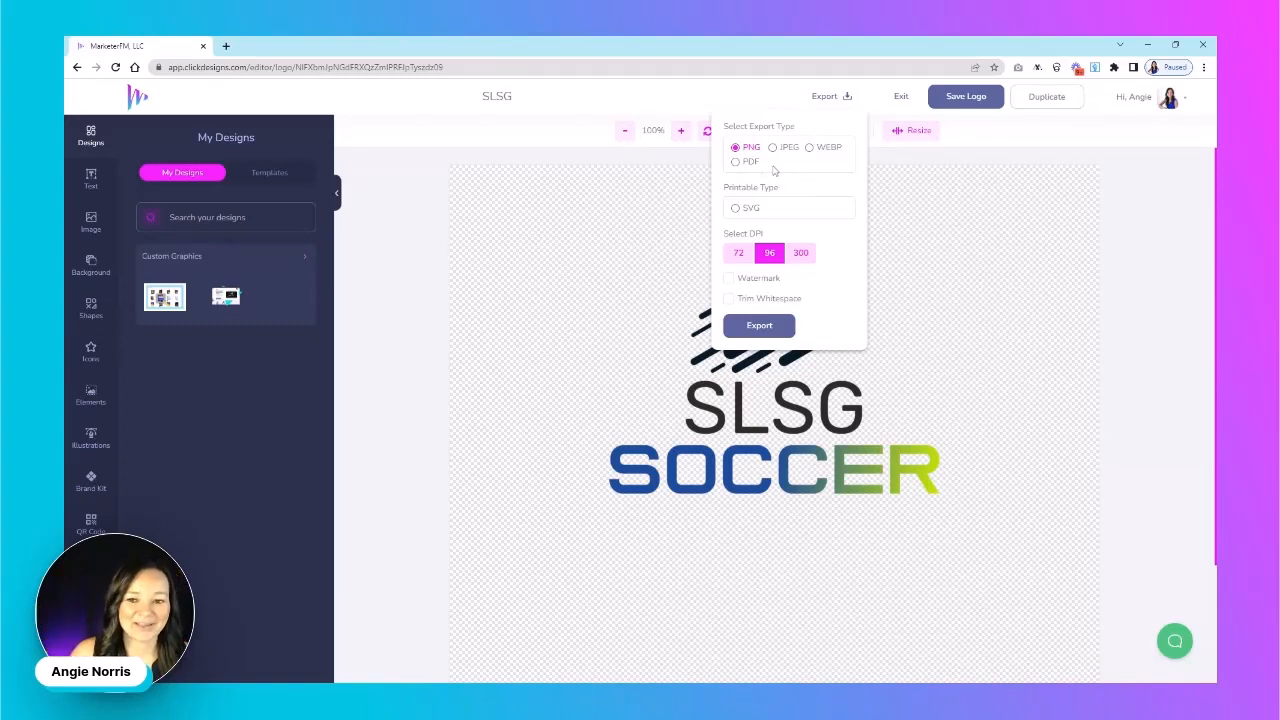
click(928, 204)
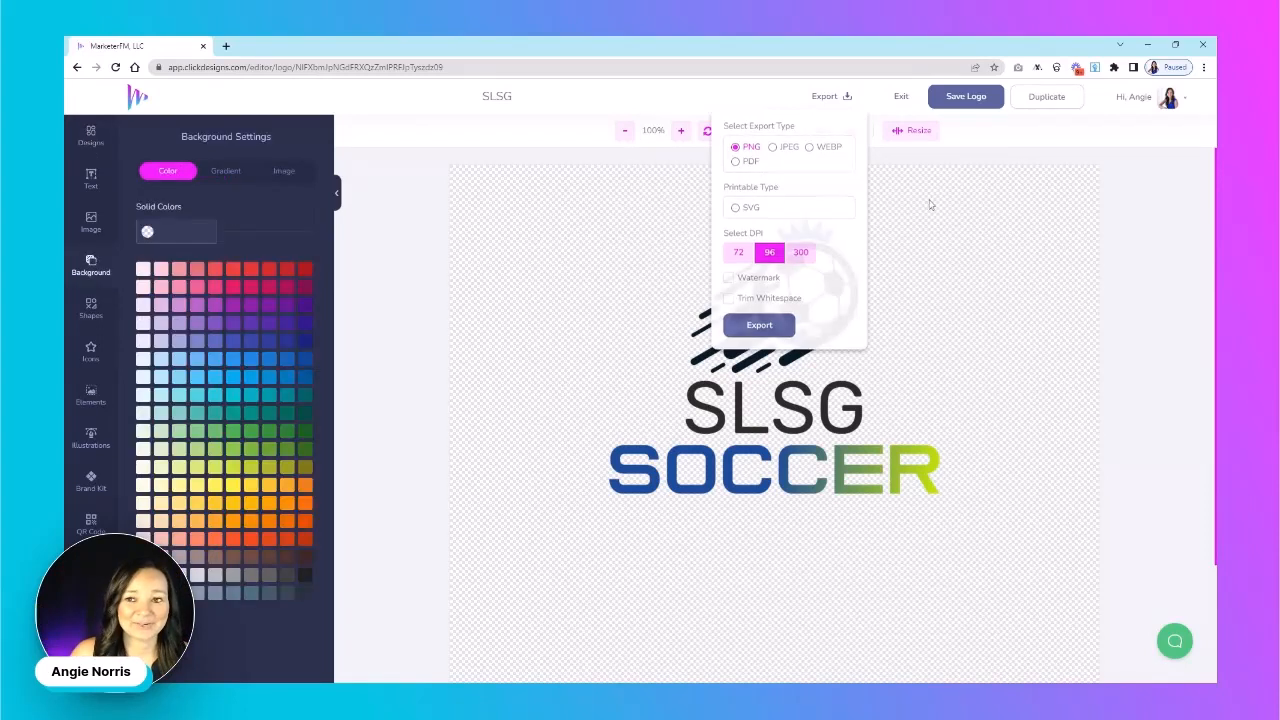
click(901, 97)
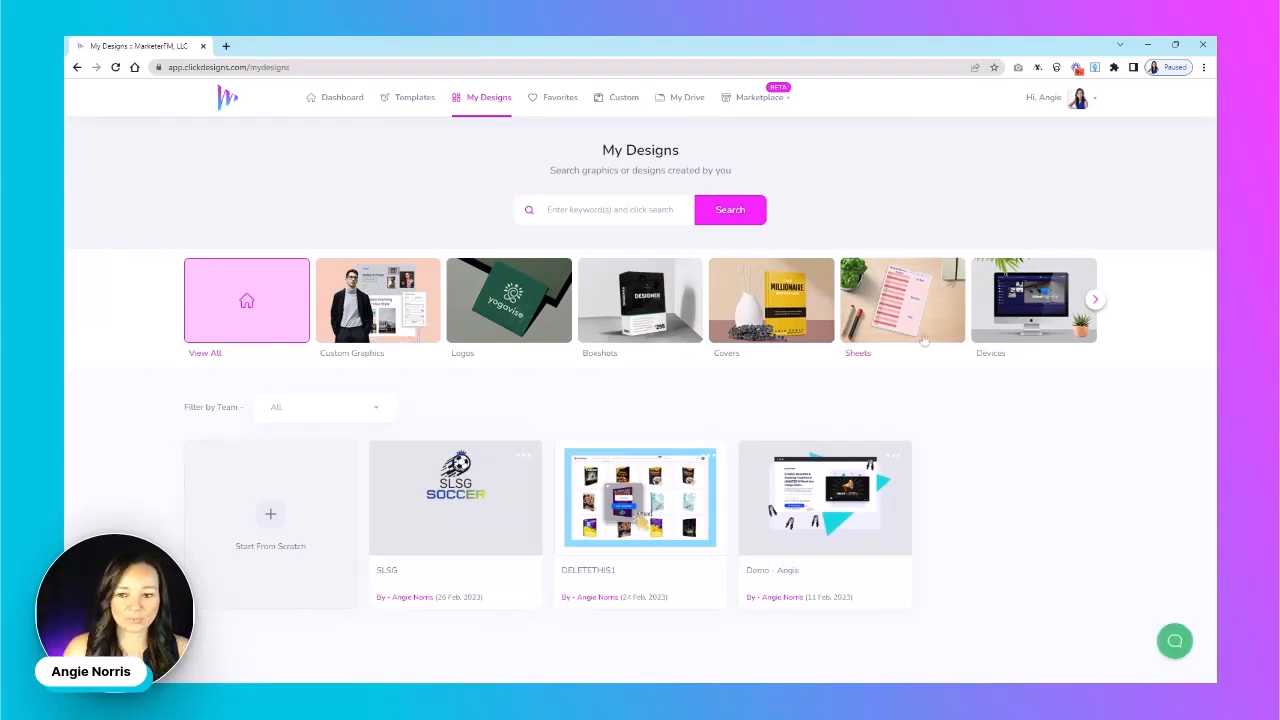
Open the template library's Sheets category and browse the worksheet templates.
click(922, 312)
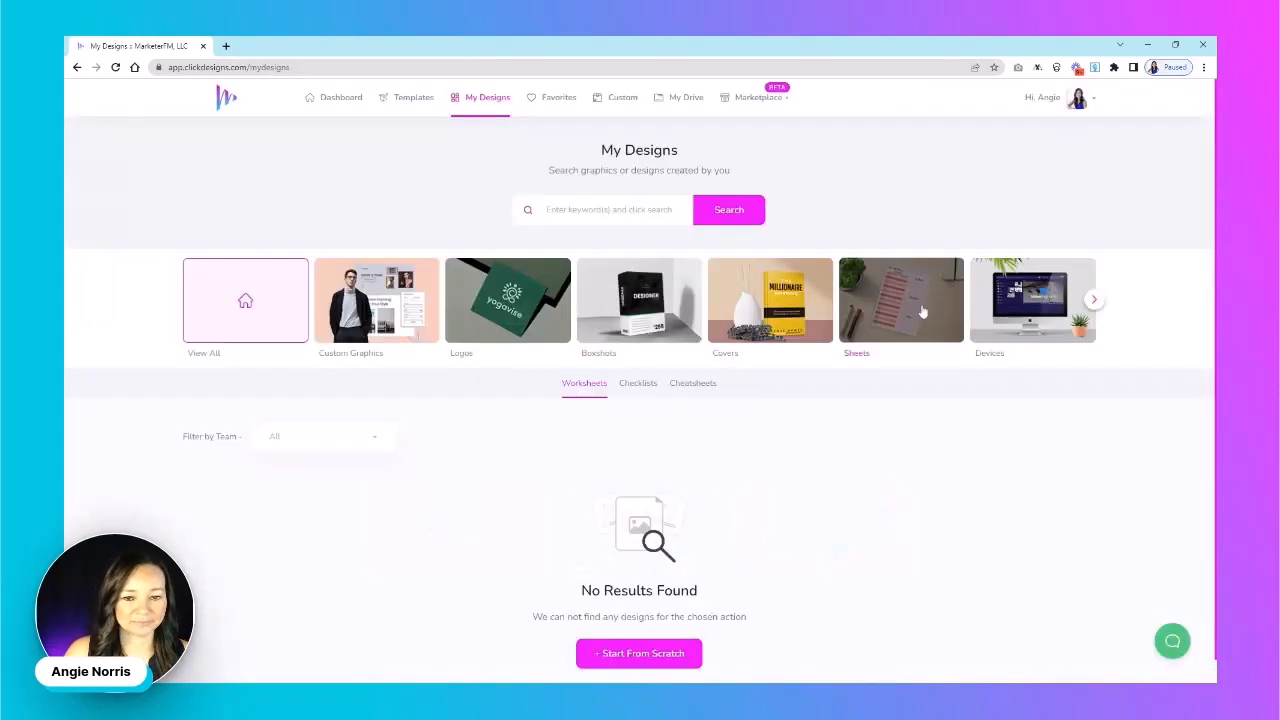
scroll(624, 510, down, 1)
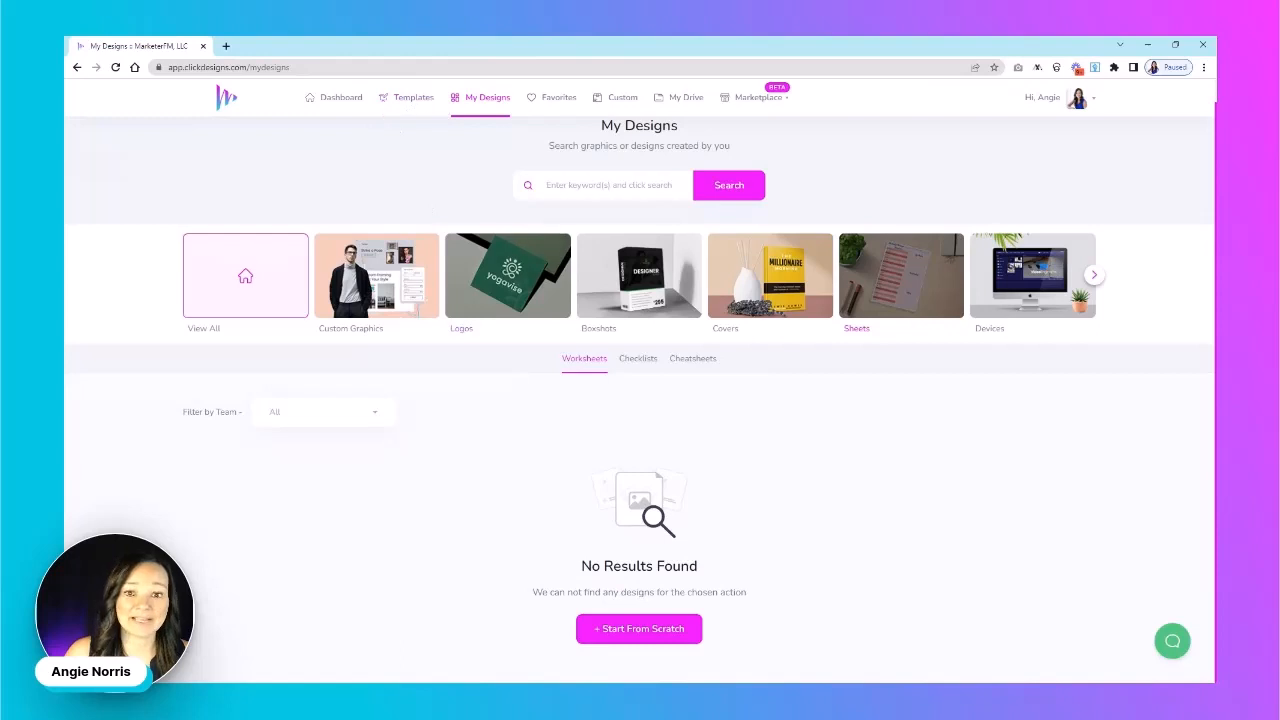
click(406, 104)
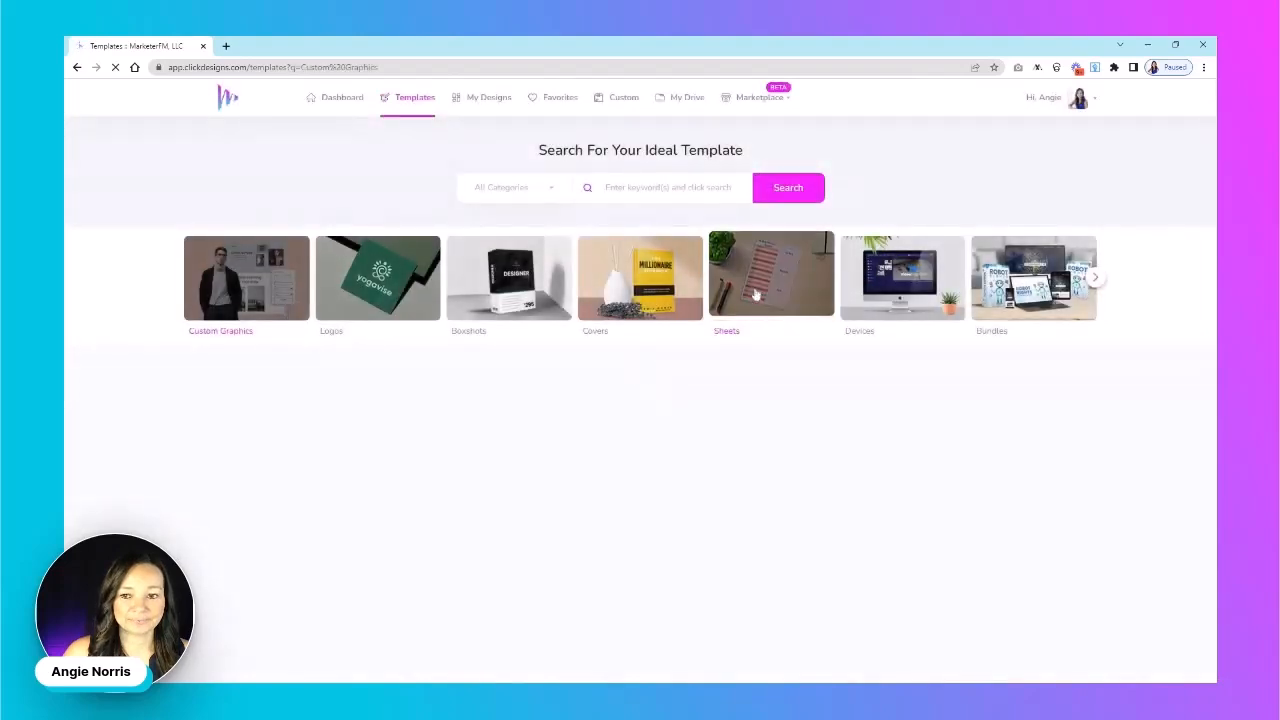
click(757, 294)
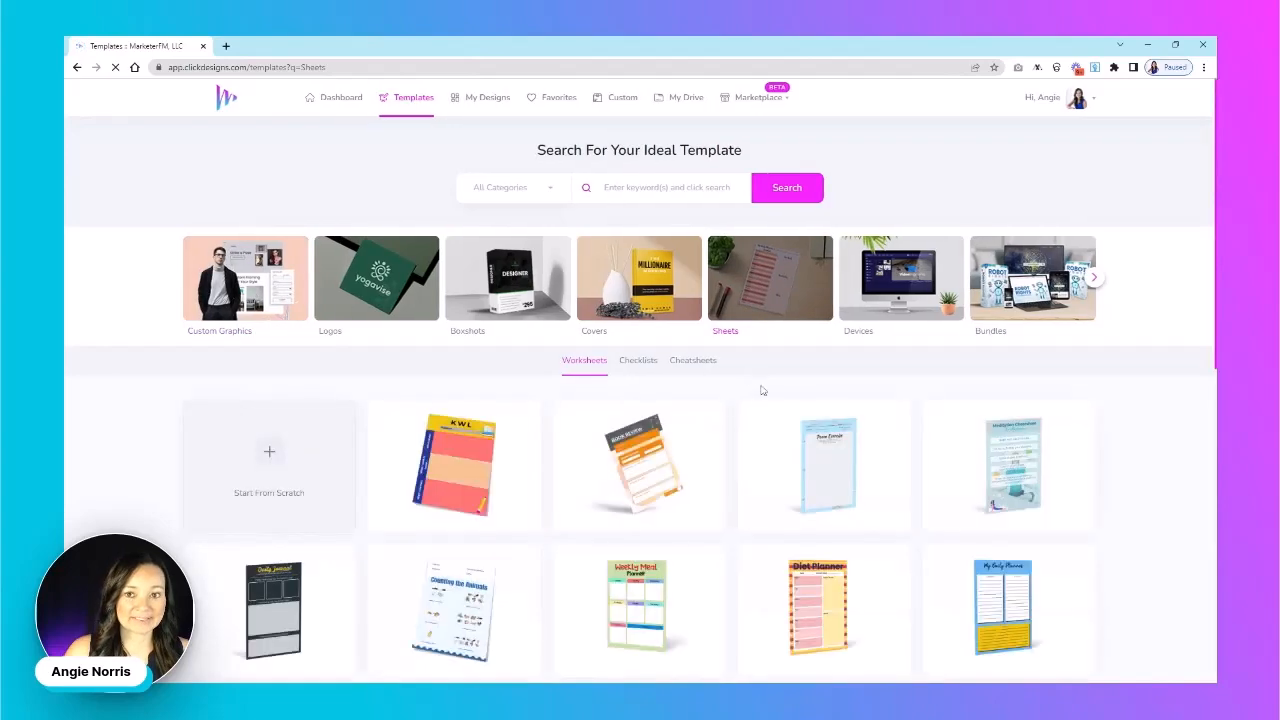
scroll(758, 385, down, 2)
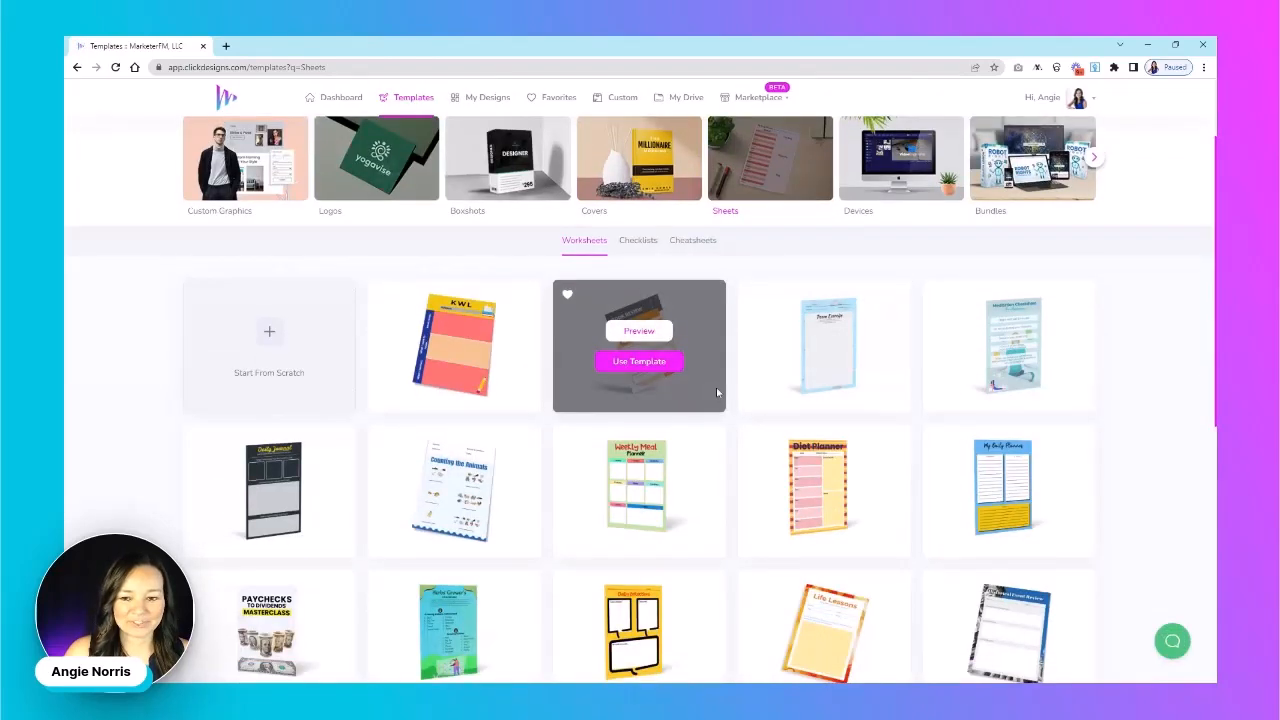
scroll(716, 390, down, 2)
scroll(716, 390, down, 1)
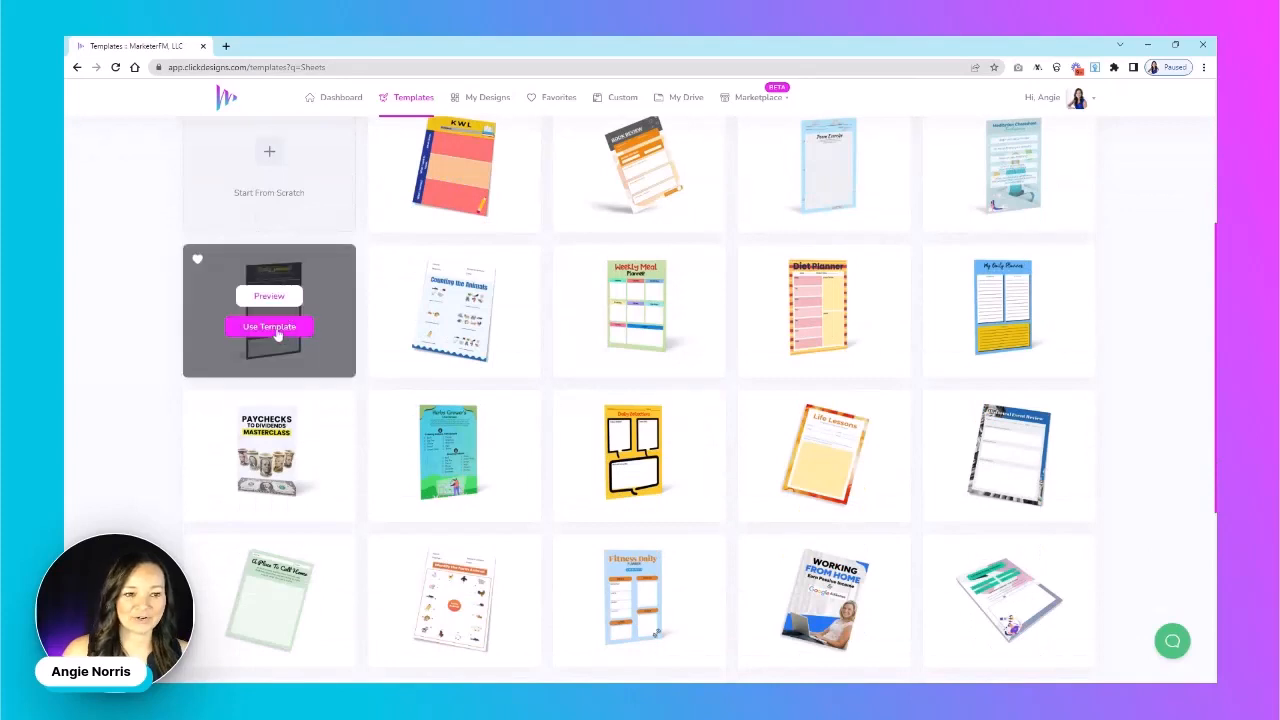
Create a design titled Demo from the Daily Journal worksheet template and open its page for editing.
click(282, 330)
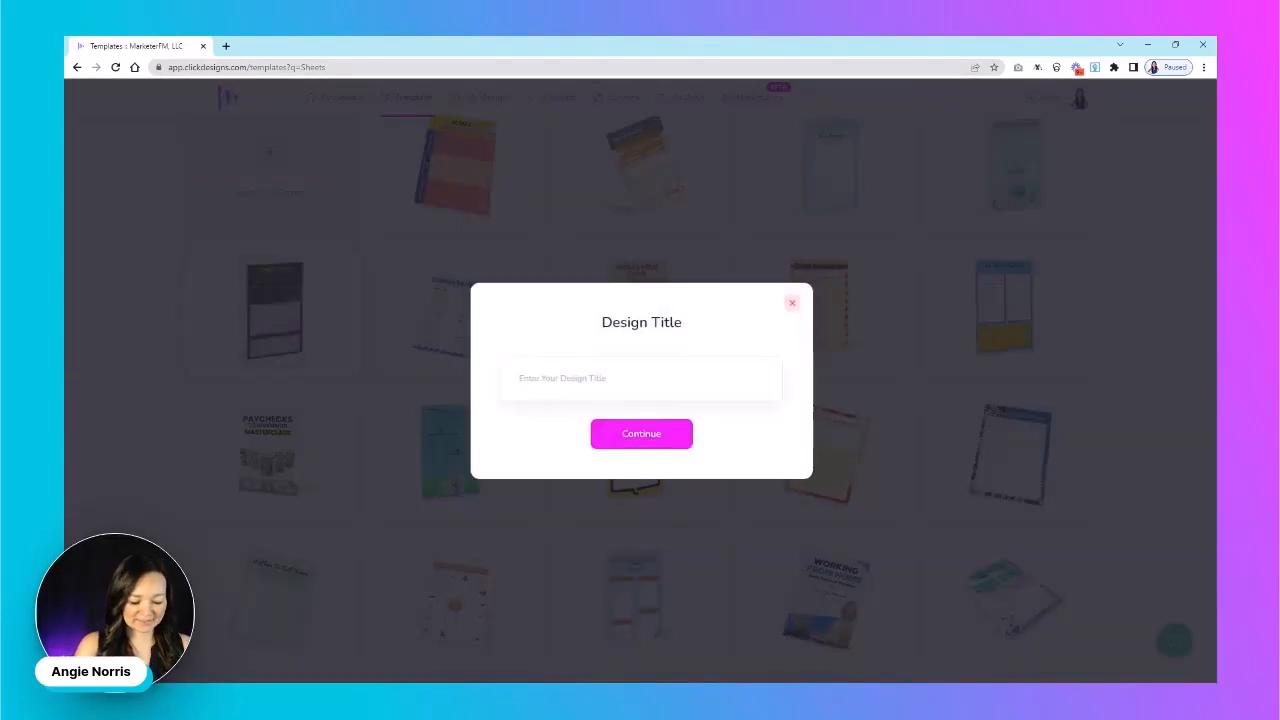
text(Demo)
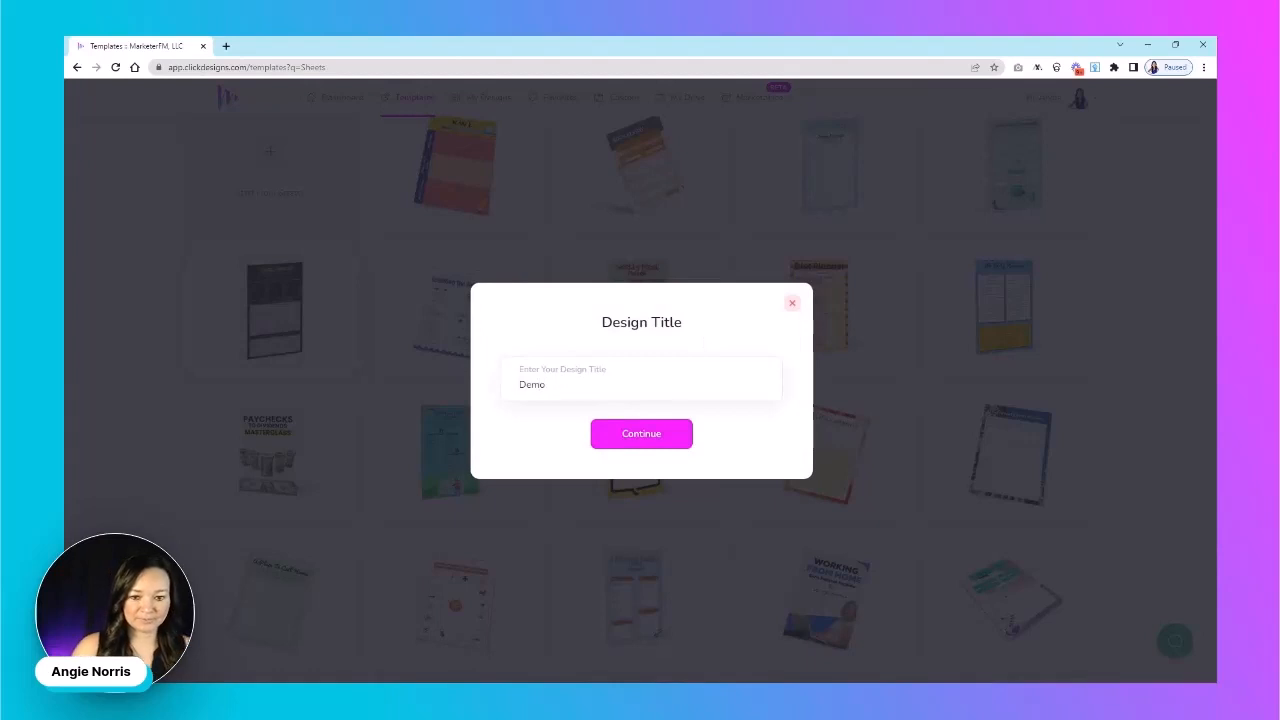
click(657, 441)
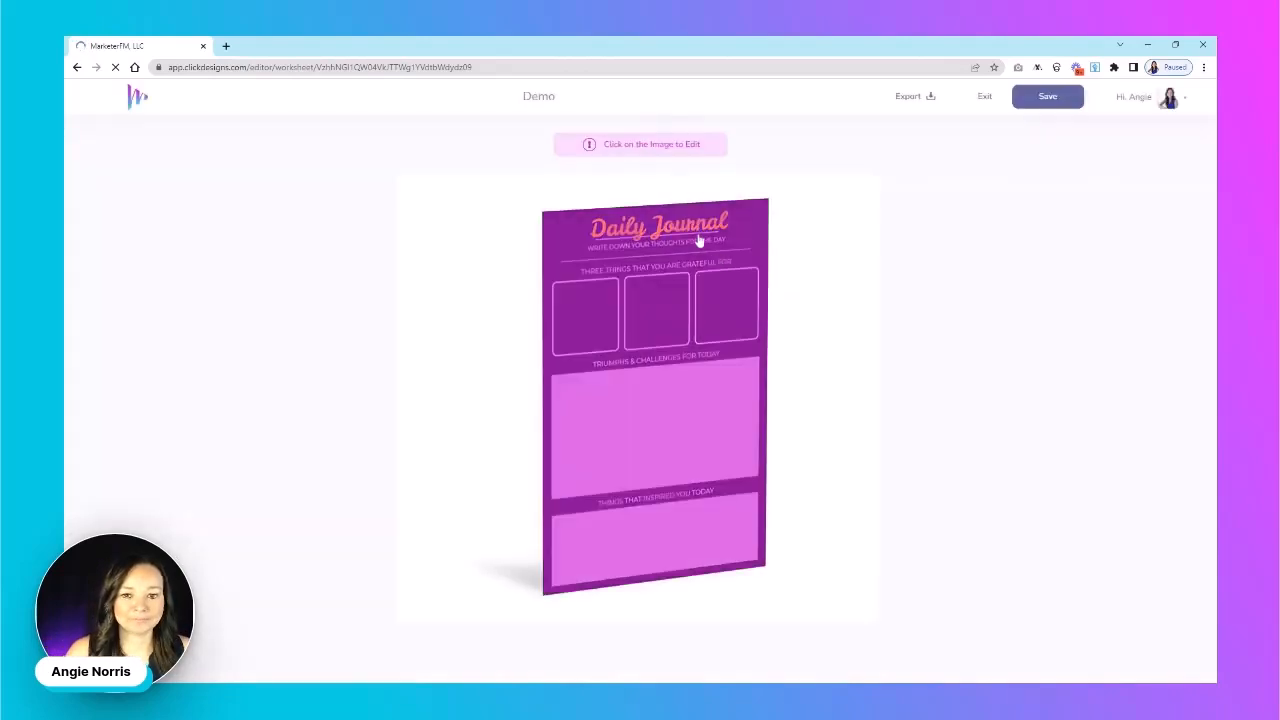
click(701, 223)
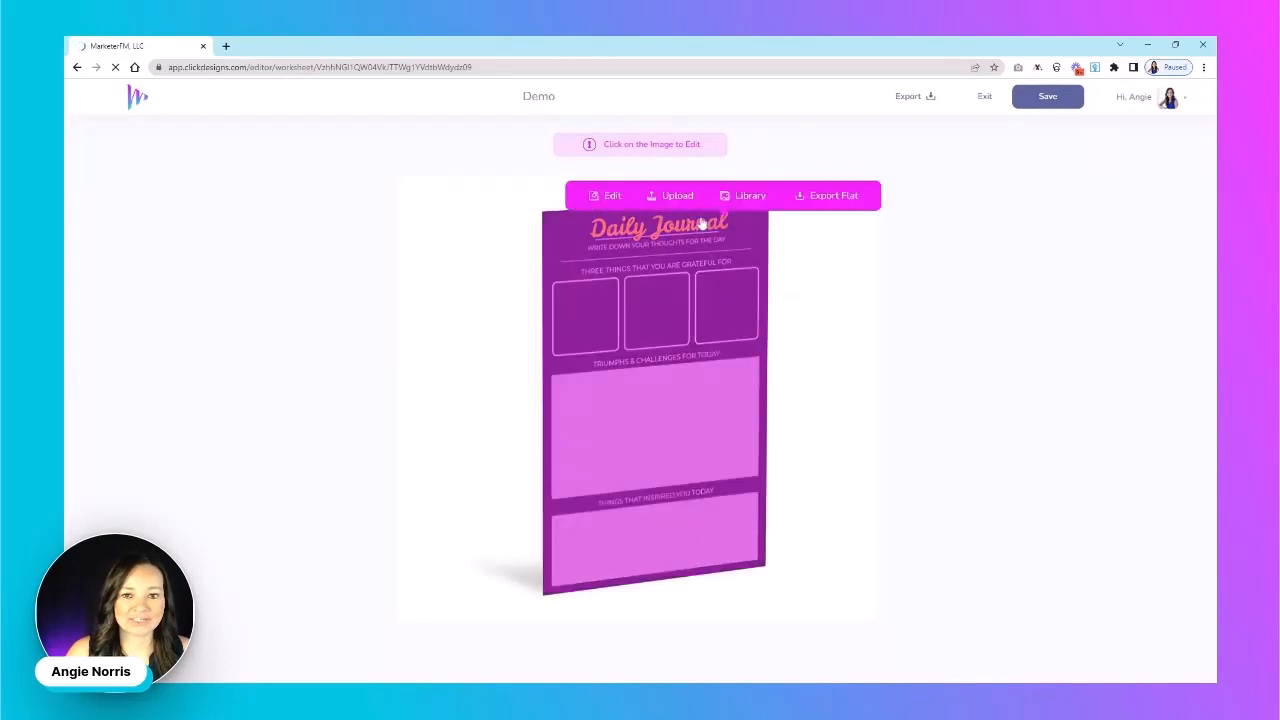
click(601, 196)
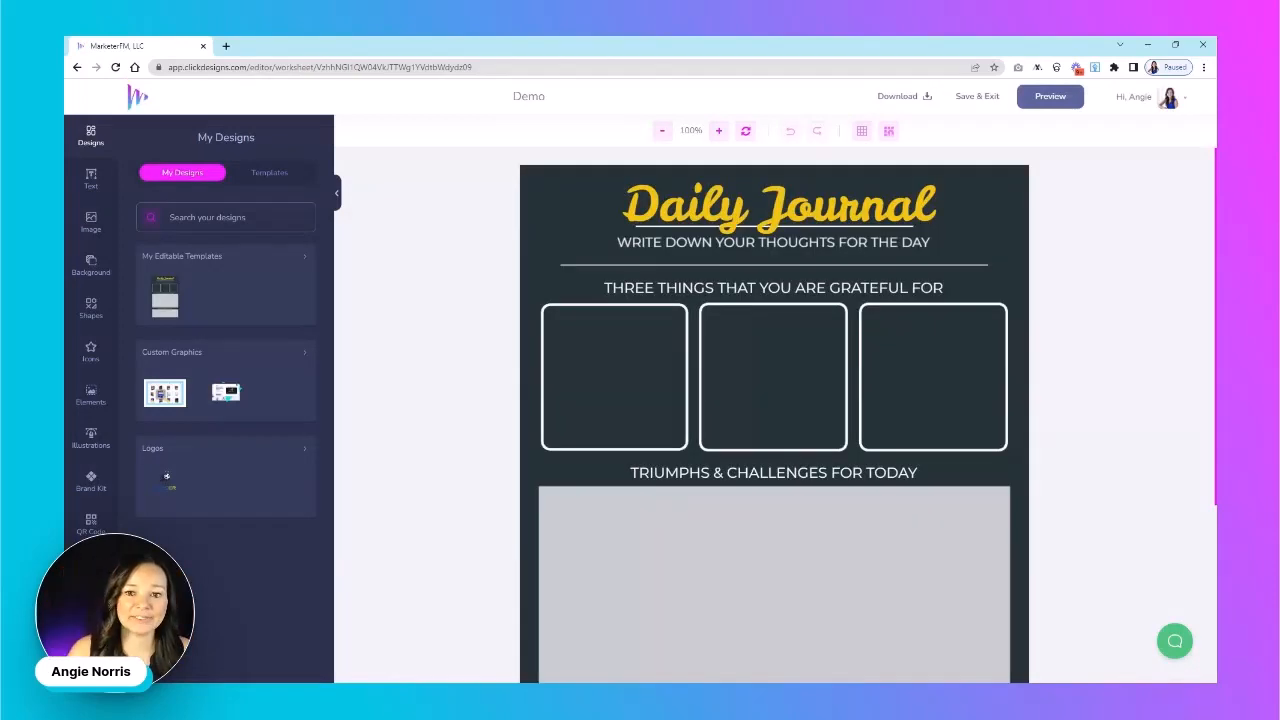
Change the worksheet's title from Daily Journal to Daily Motivation.
click(678, 209)
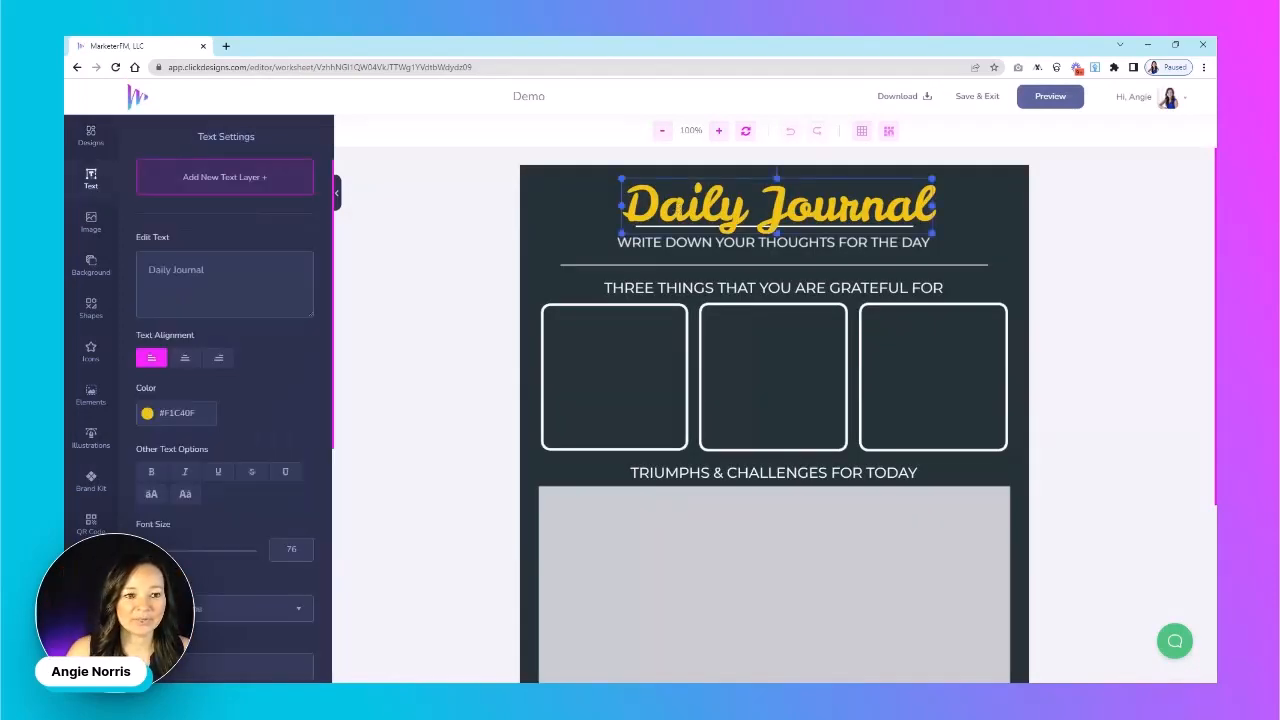
drag(205, 270, 174, 270)
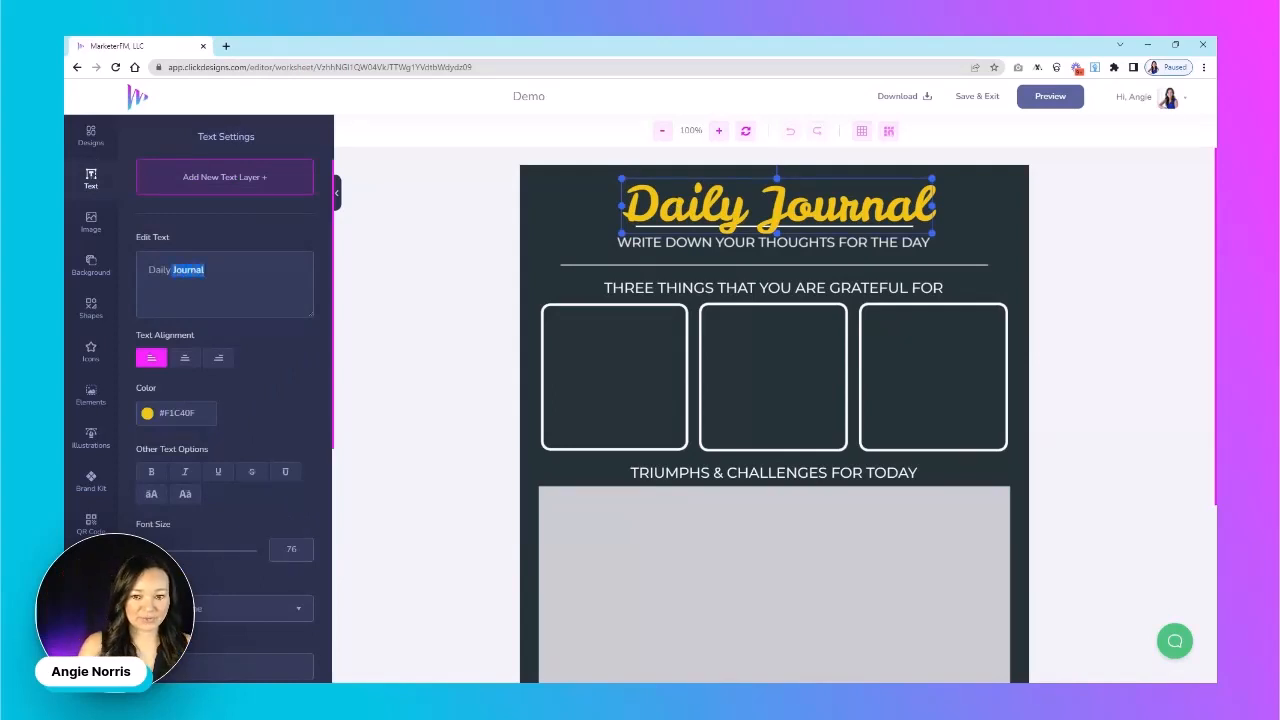
text(Motivation)
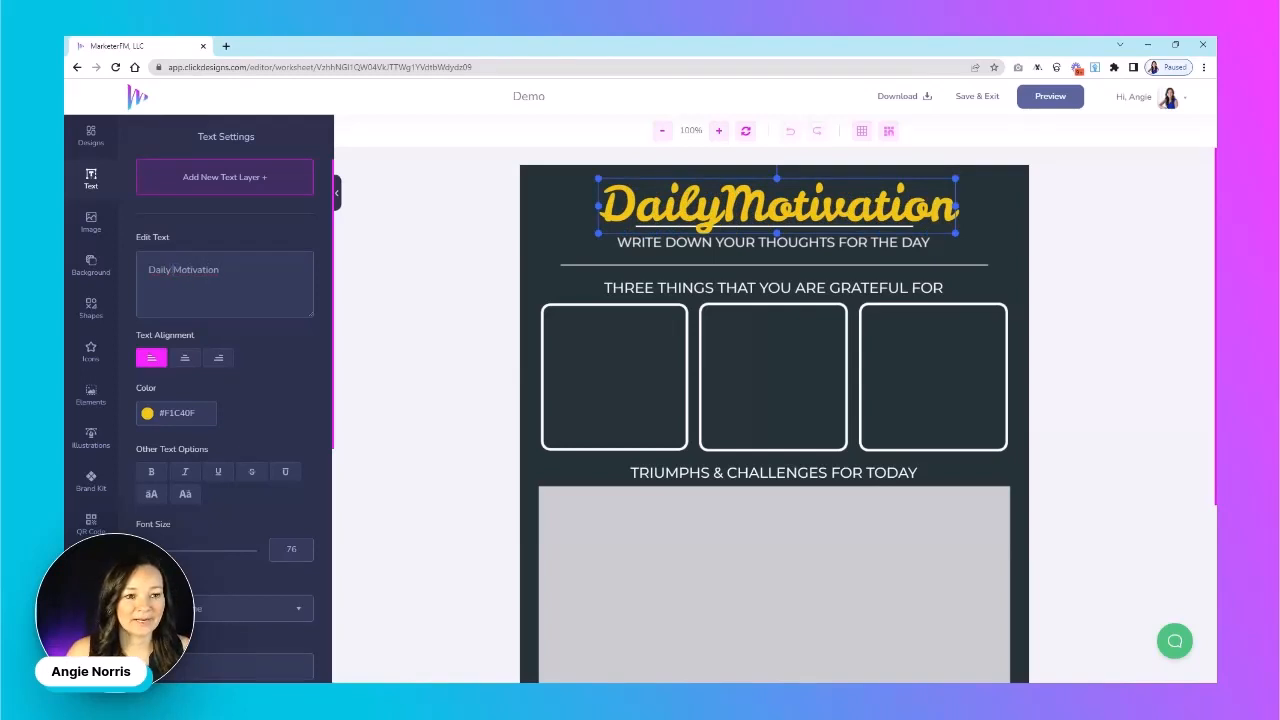
Set the color of the Daily Motivation title to turquoise #12D6DF.
click(148, 413)
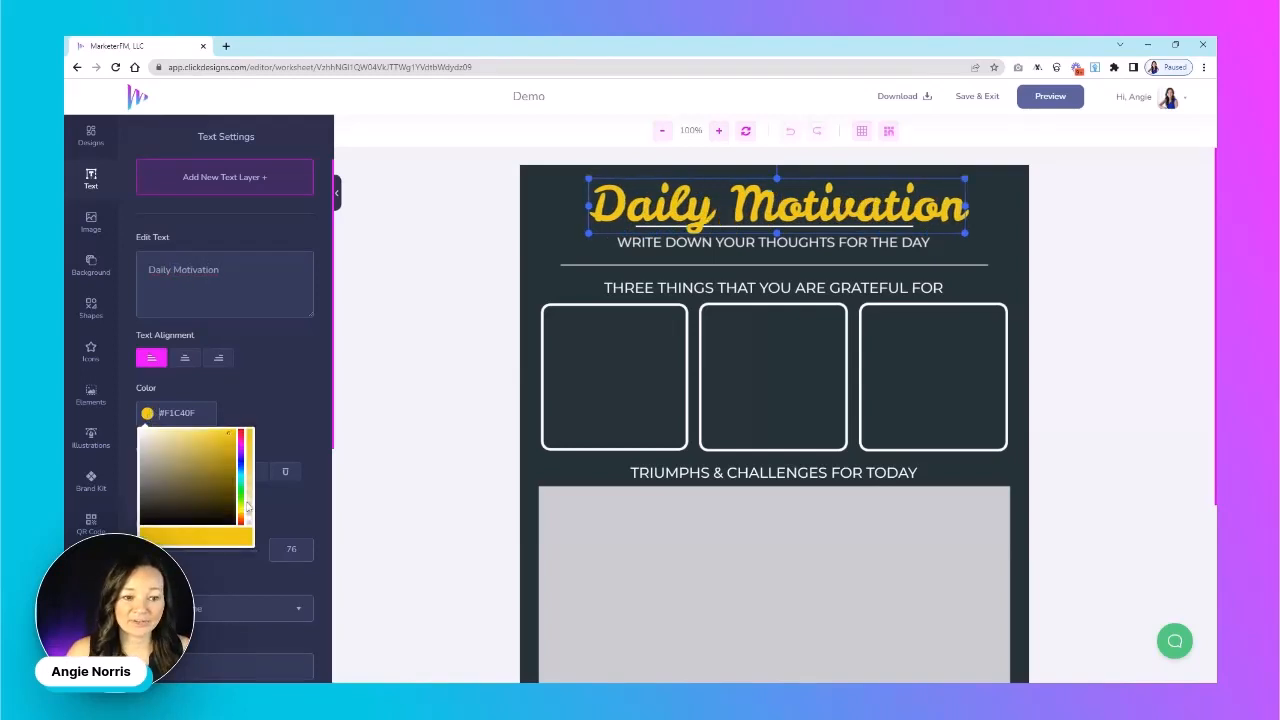
click(242, 484)
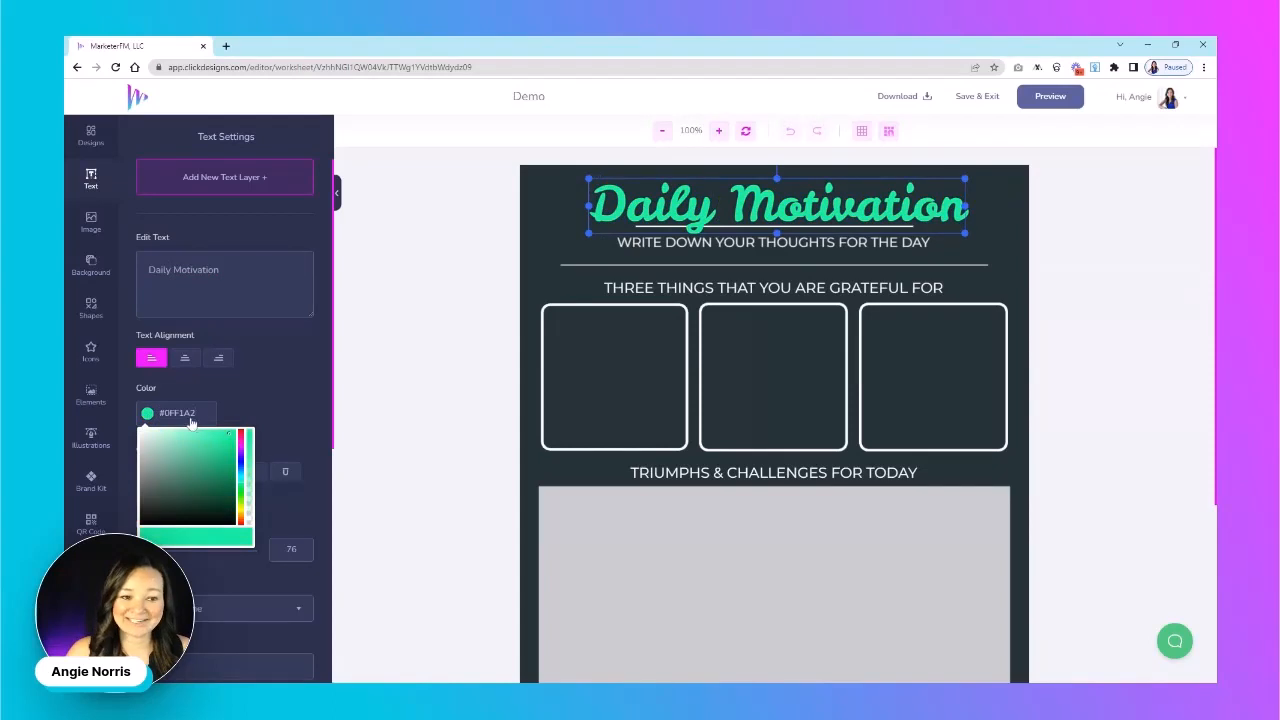
drag(162, 414, 204, 418)
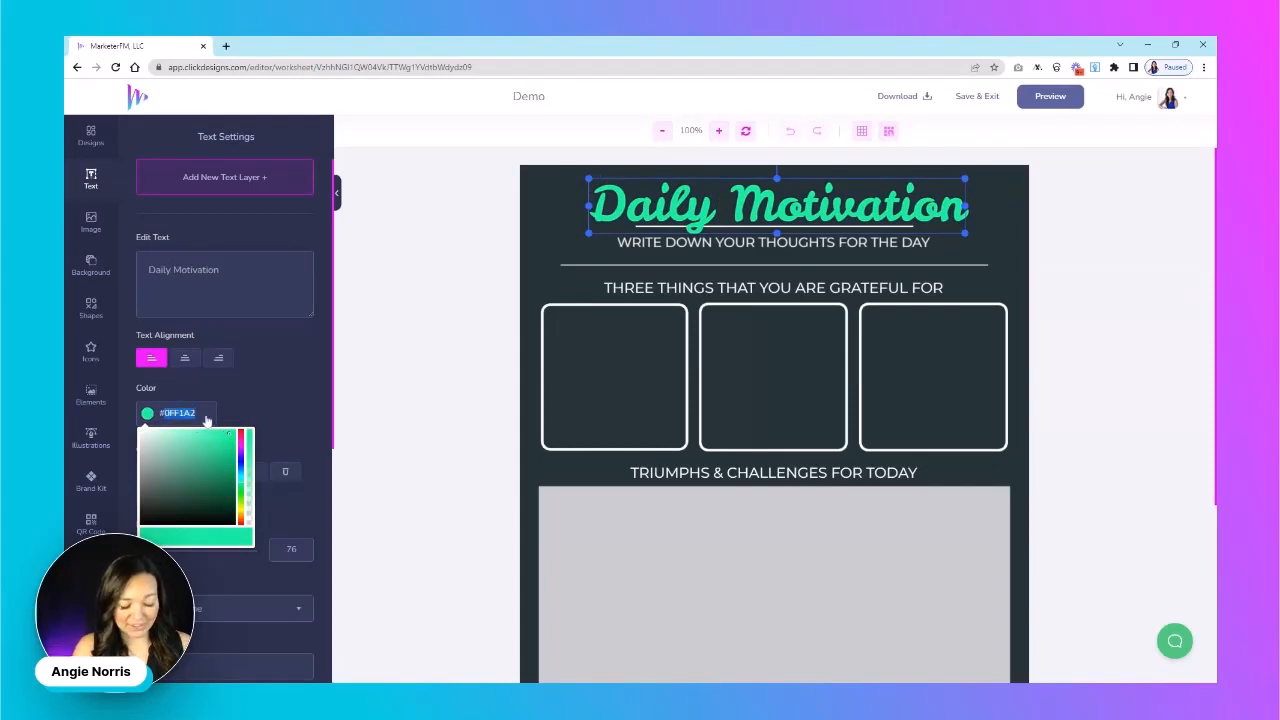
text(#12D6DF)
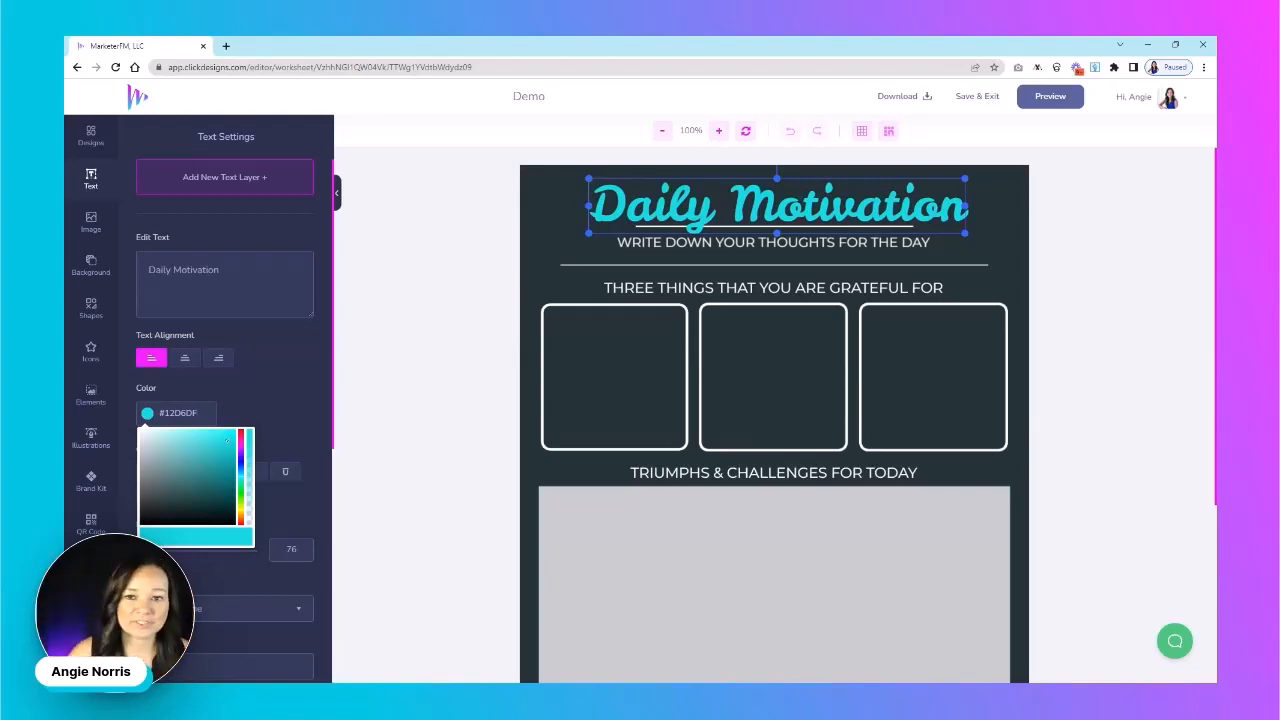
click(344, 340)
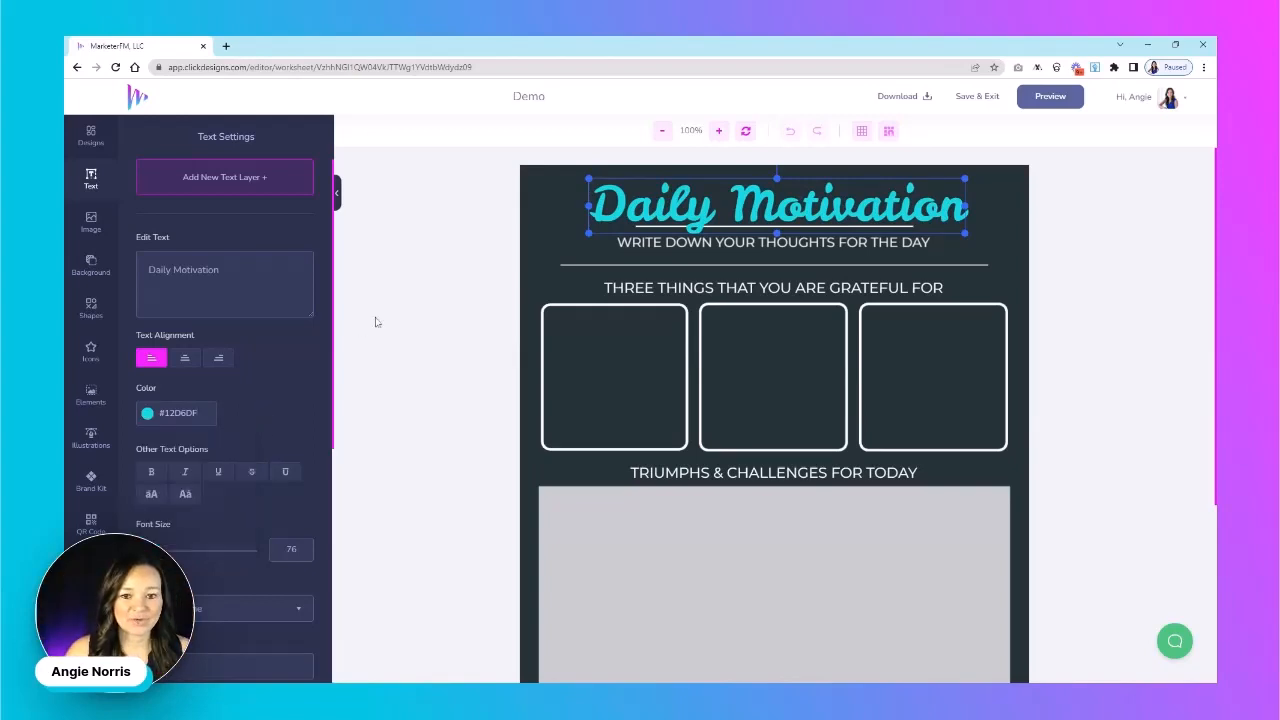
click(651, 229)
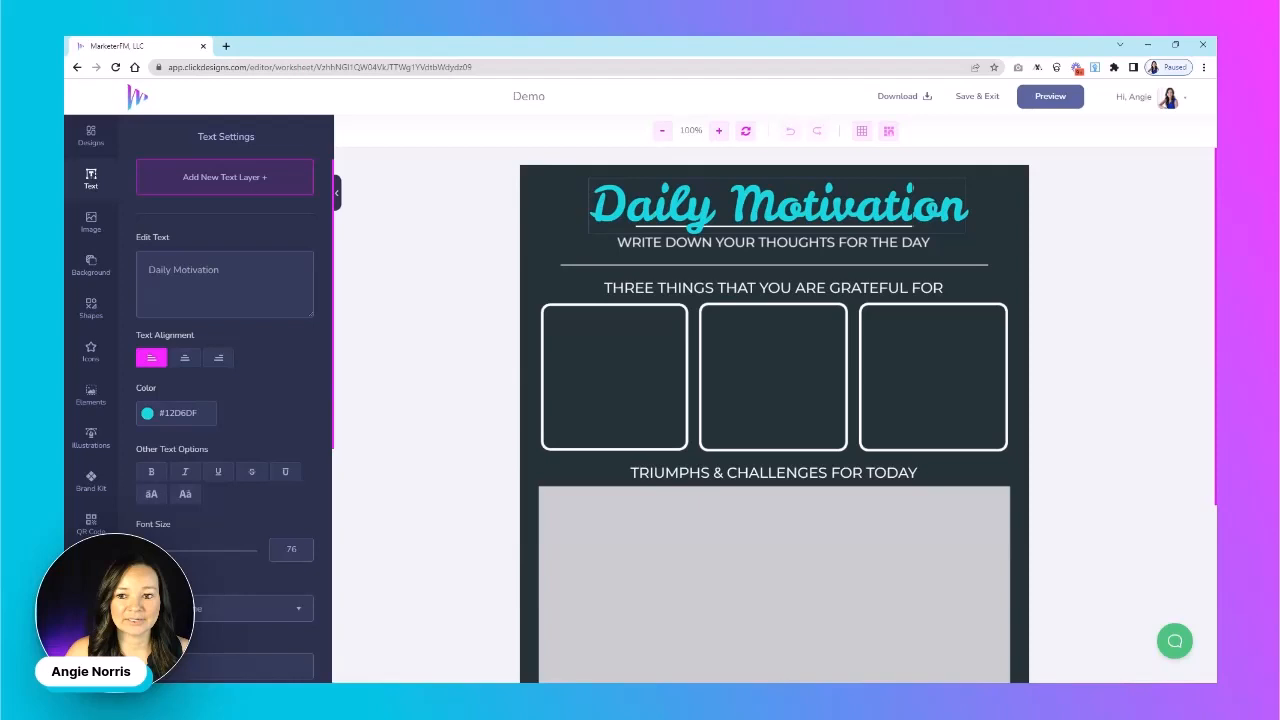
click(90, 265)
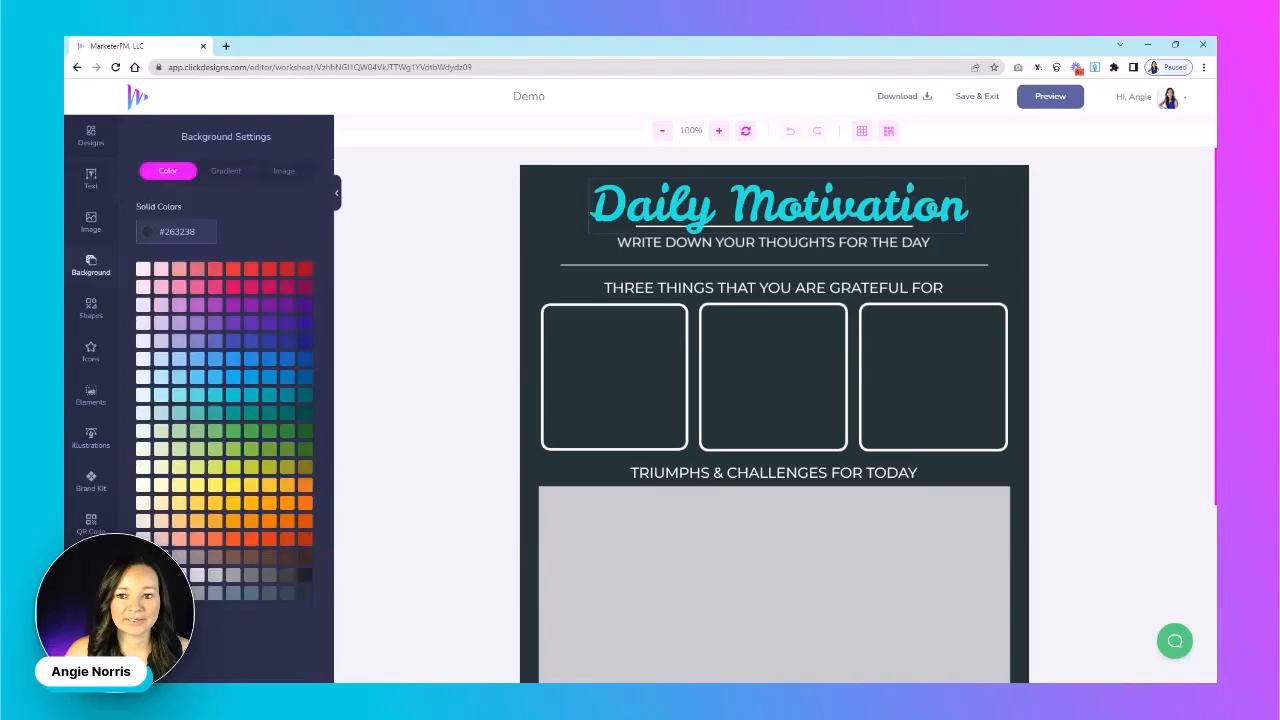
click(882, 195)
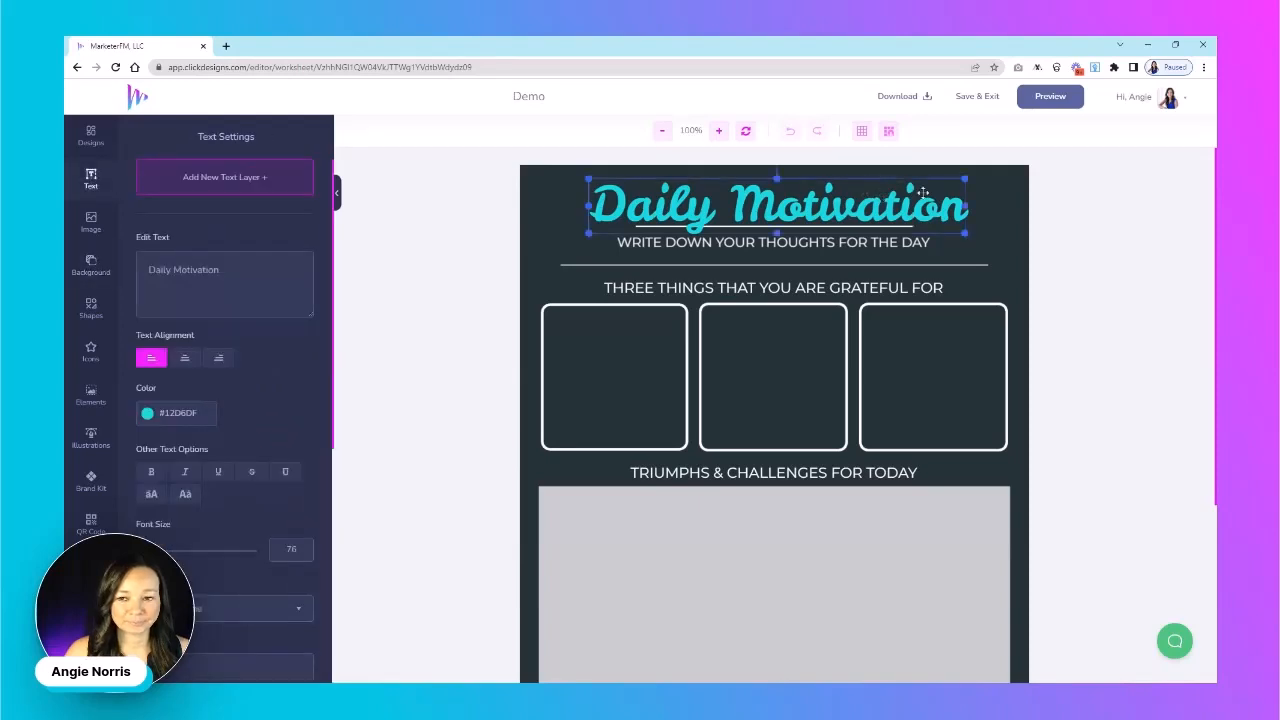
scroll(338, 455, down, 3)
scroll(250, 583, down, 2)
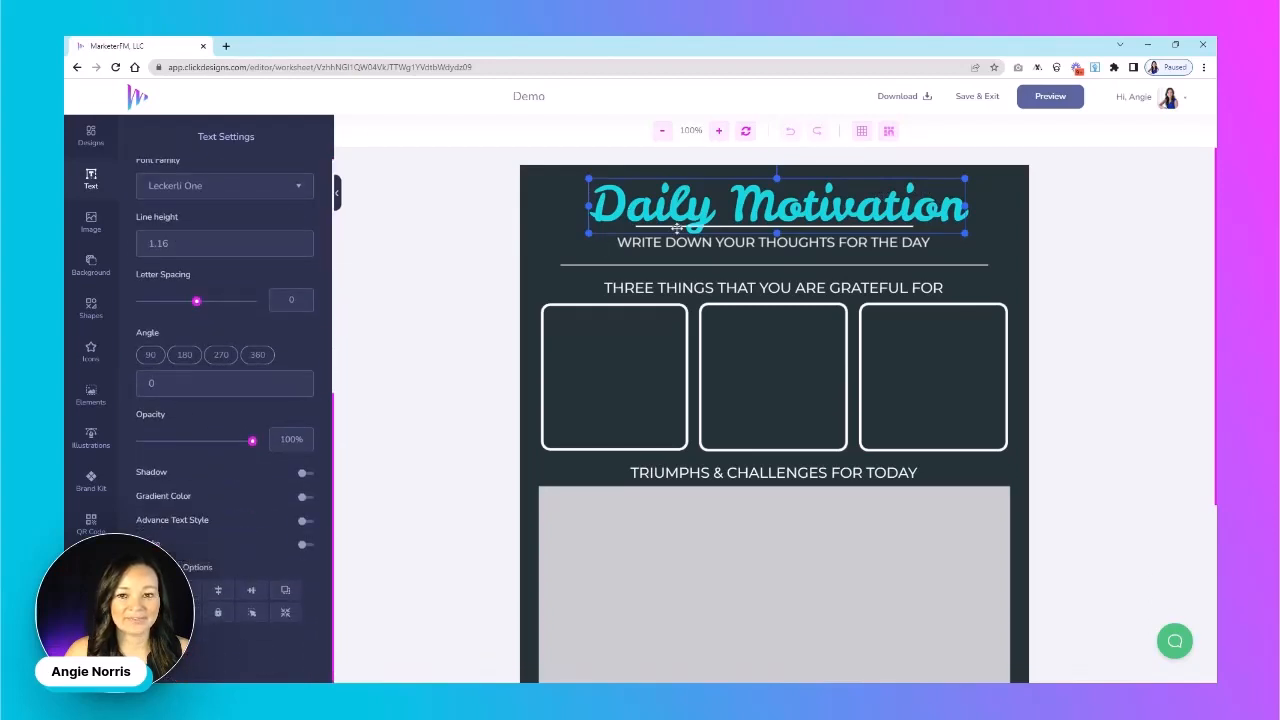
Turn on a gradient from #EE1557 to #0036E7 for the thin line just below the Daily Motivation title.
drag(677, 229, 692, 228)
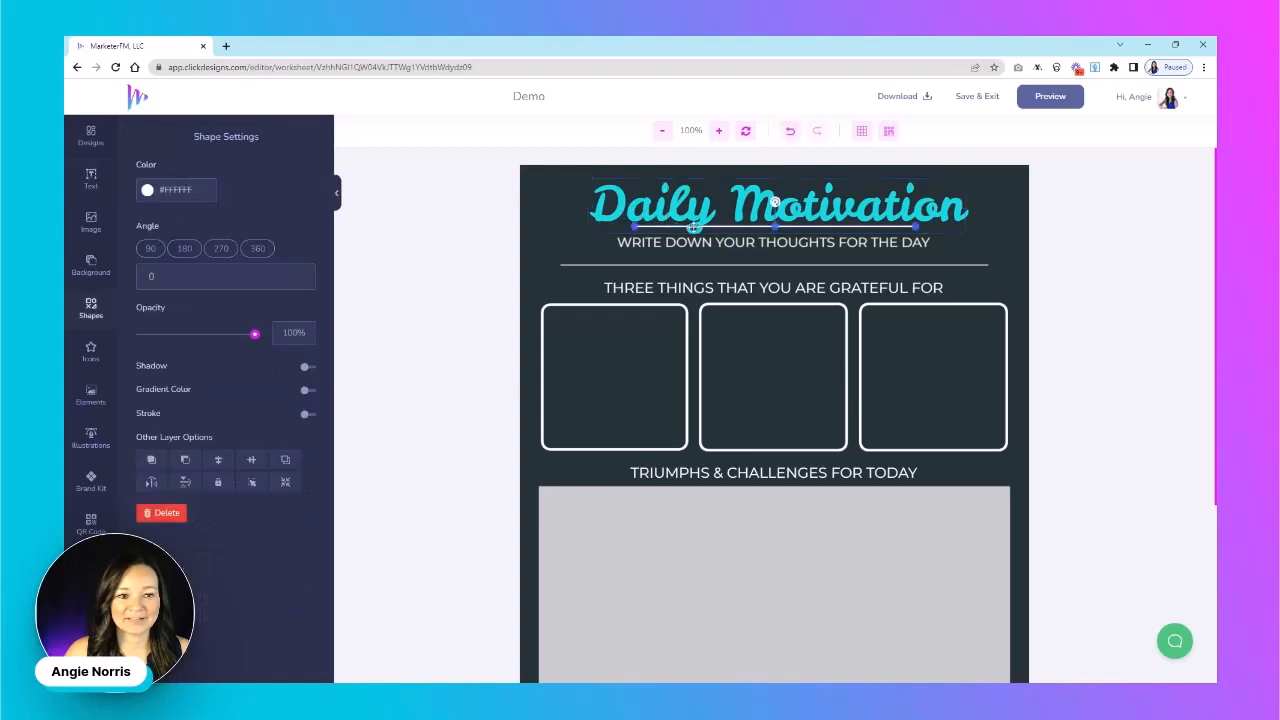
click(308, 391)
click(165, 425)
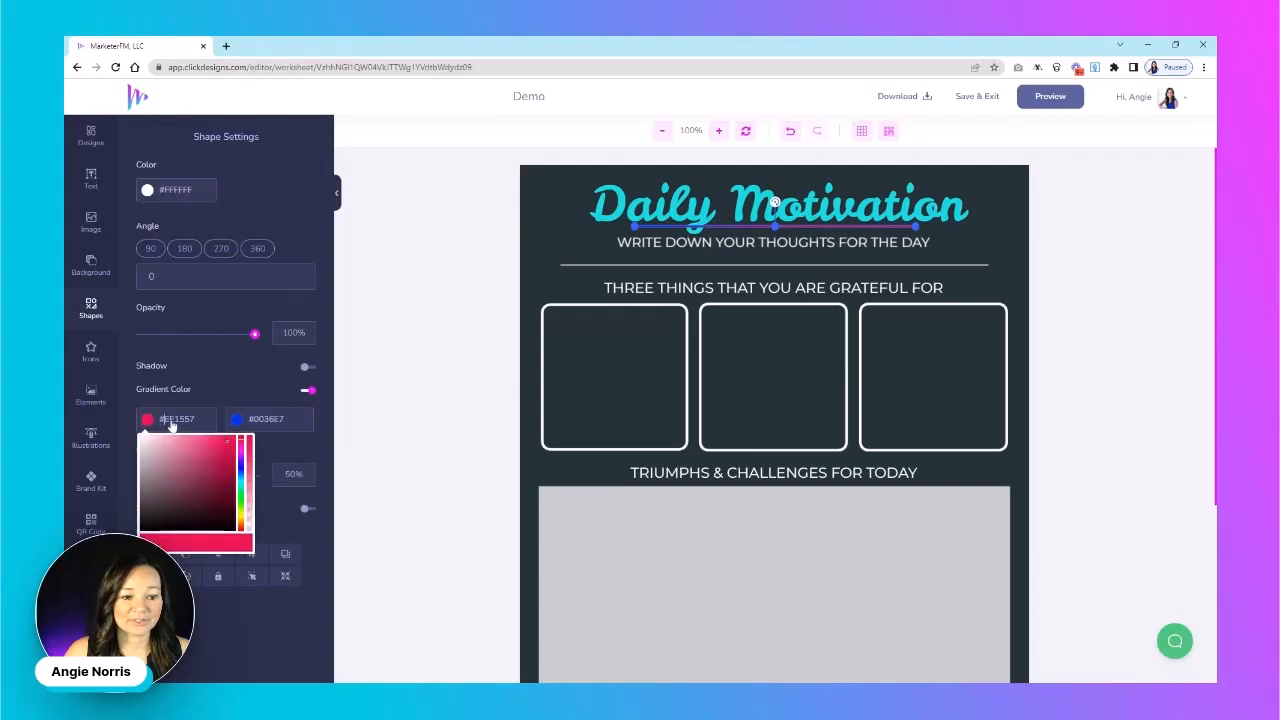
drag(168, 421, 205, 427)
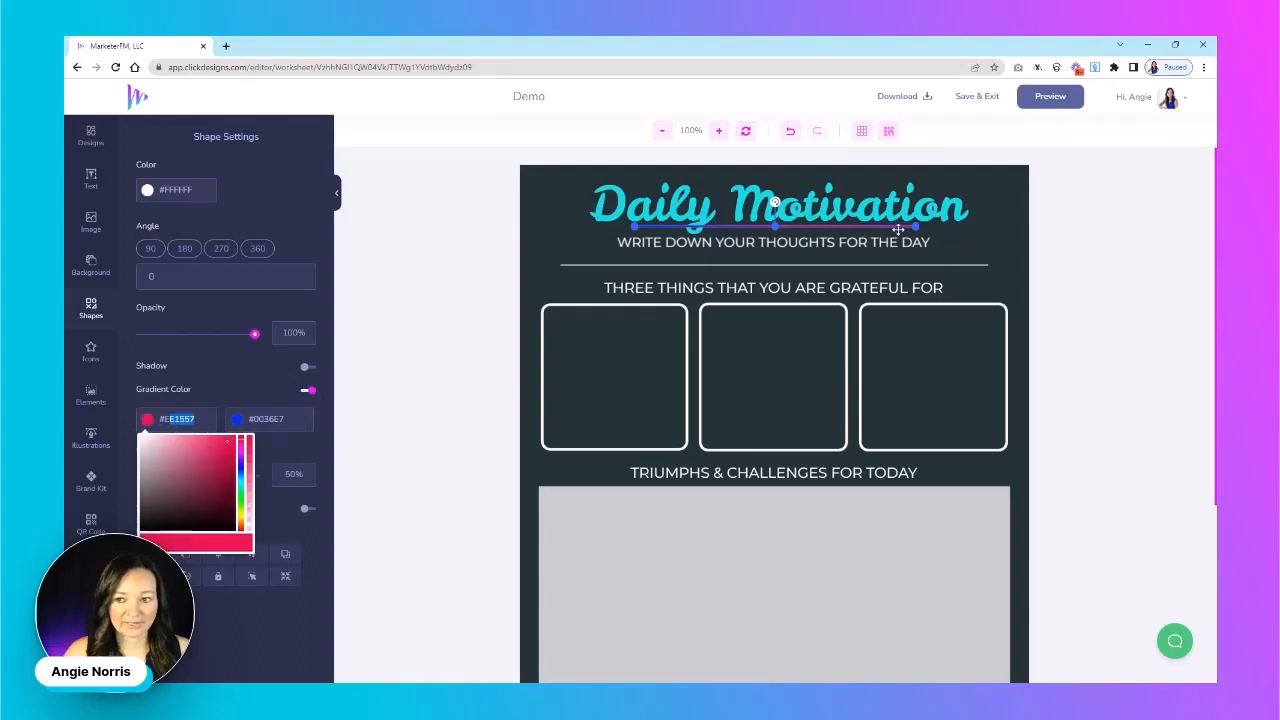
click(1038, 235)
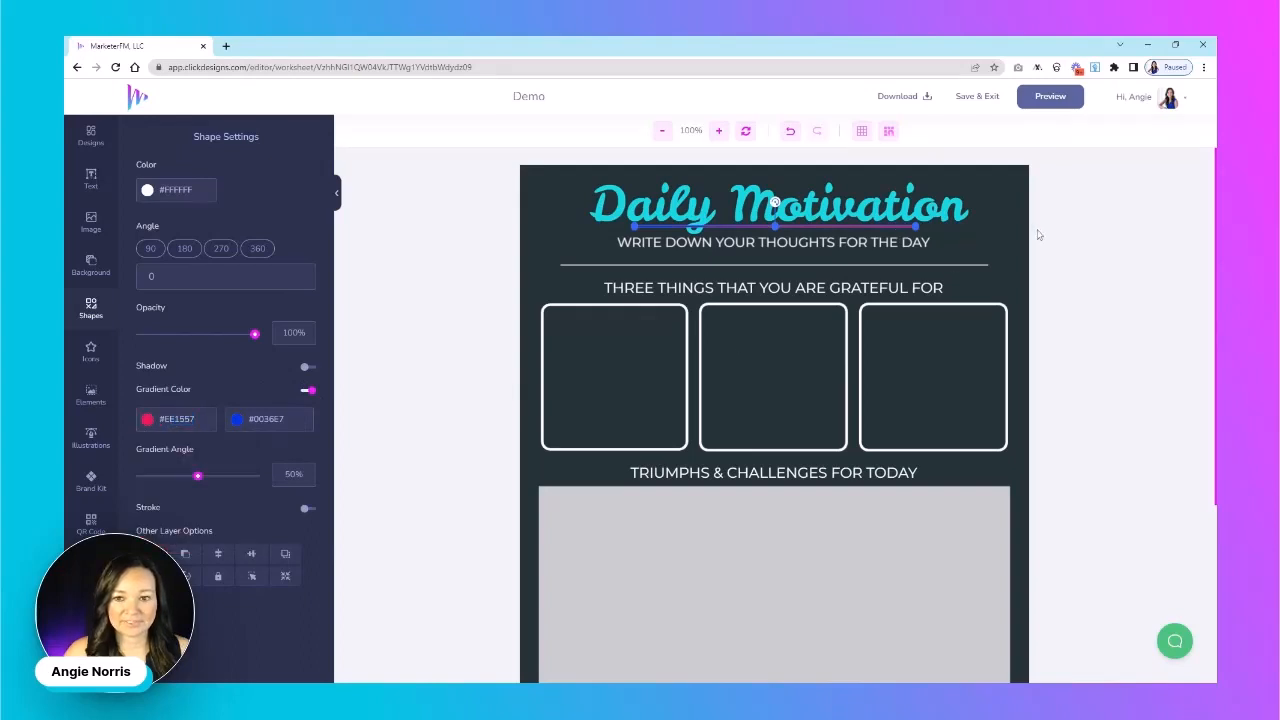
Apply the #EE1557 to #0036E7 gradient to the three gratitude boxes and the divider line above their heading.
click(737, 306)
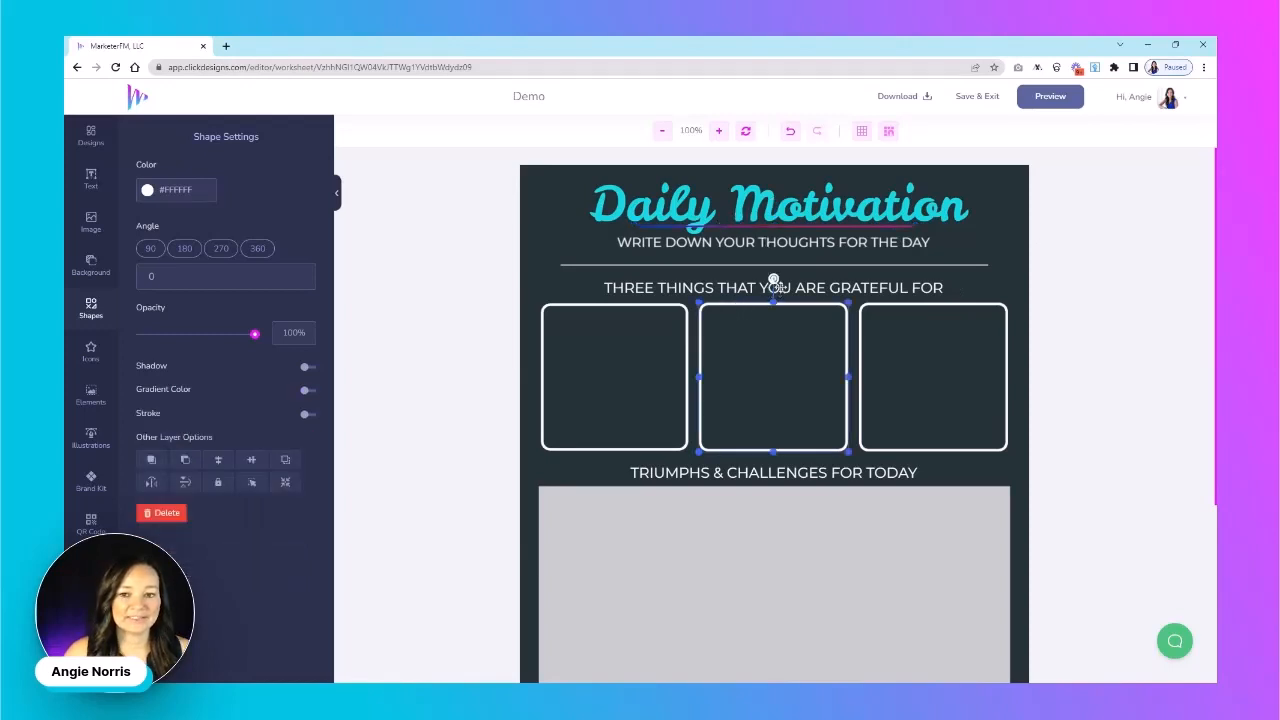
click(752, 210)
scroll(284, 581, down, 5)
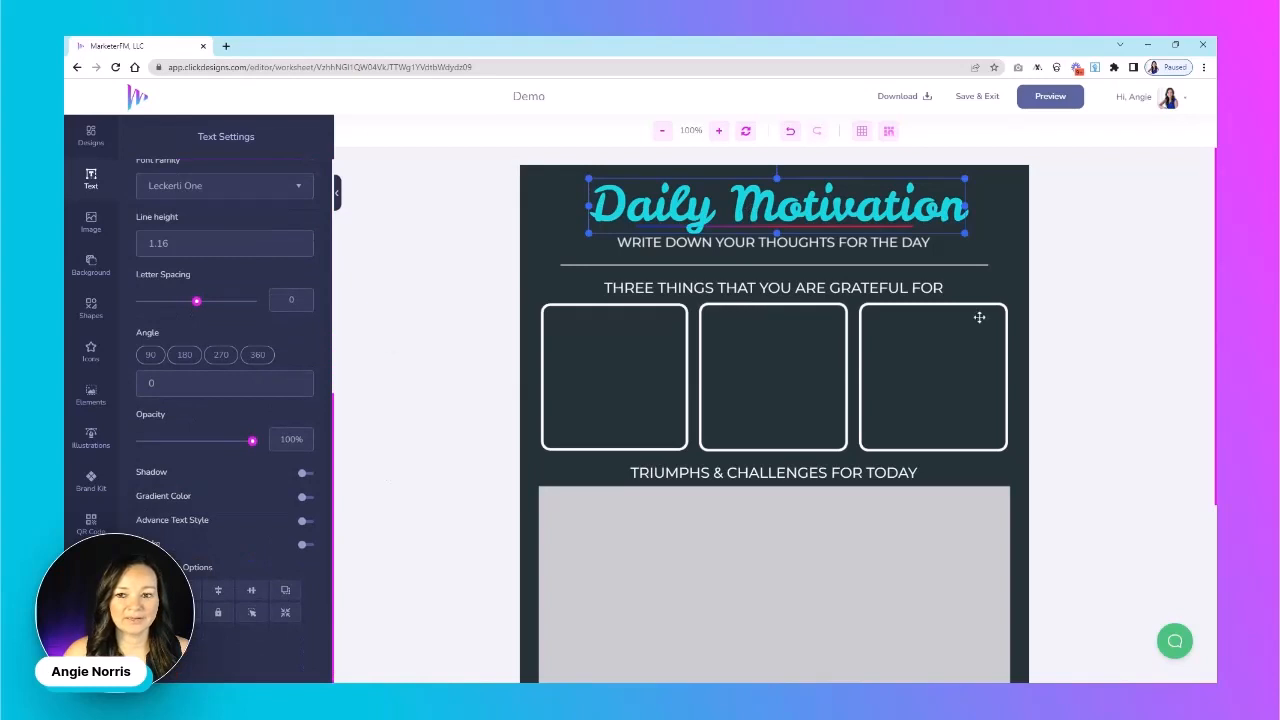
click(905, 304)
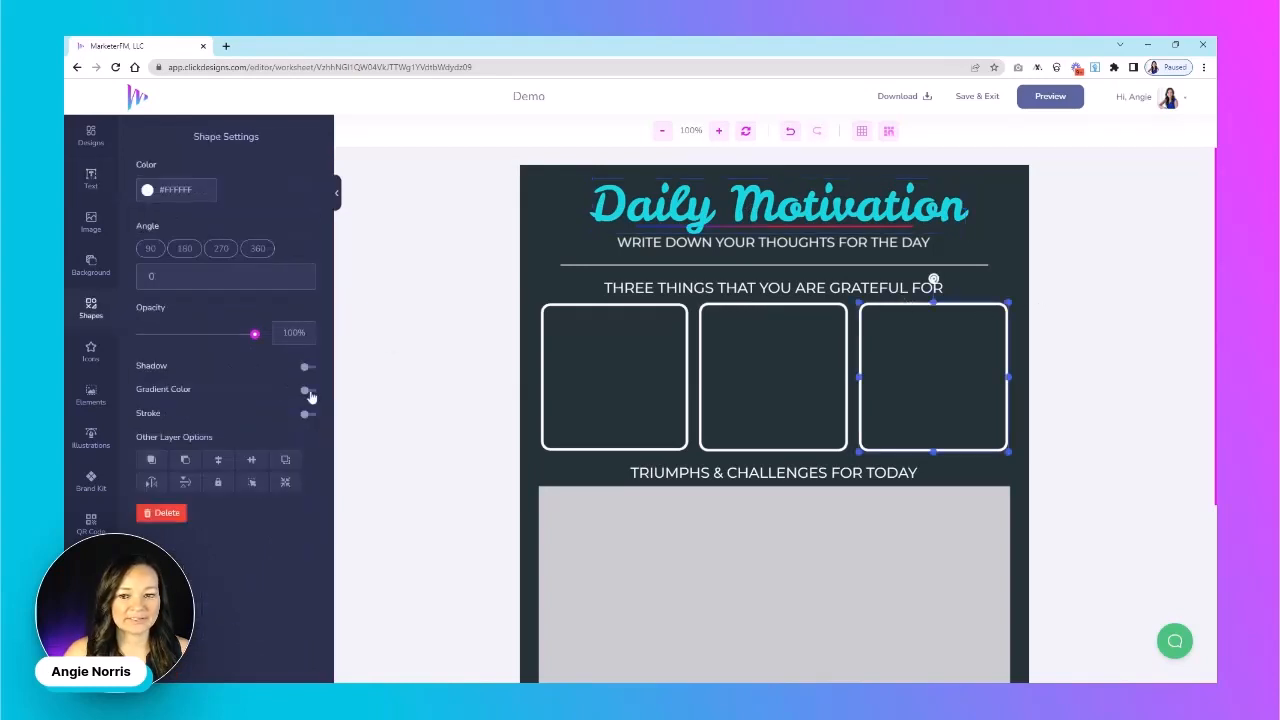
click(308, 392)
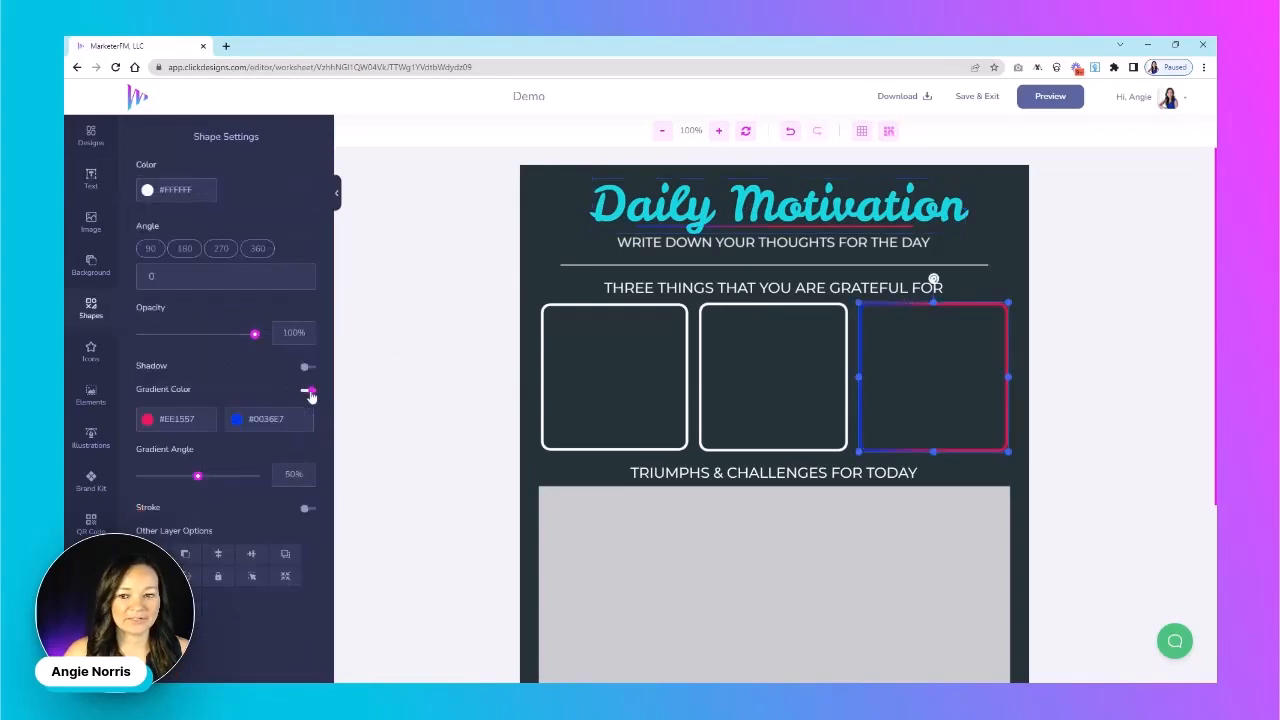
click(736, 304)
click(305, 390)
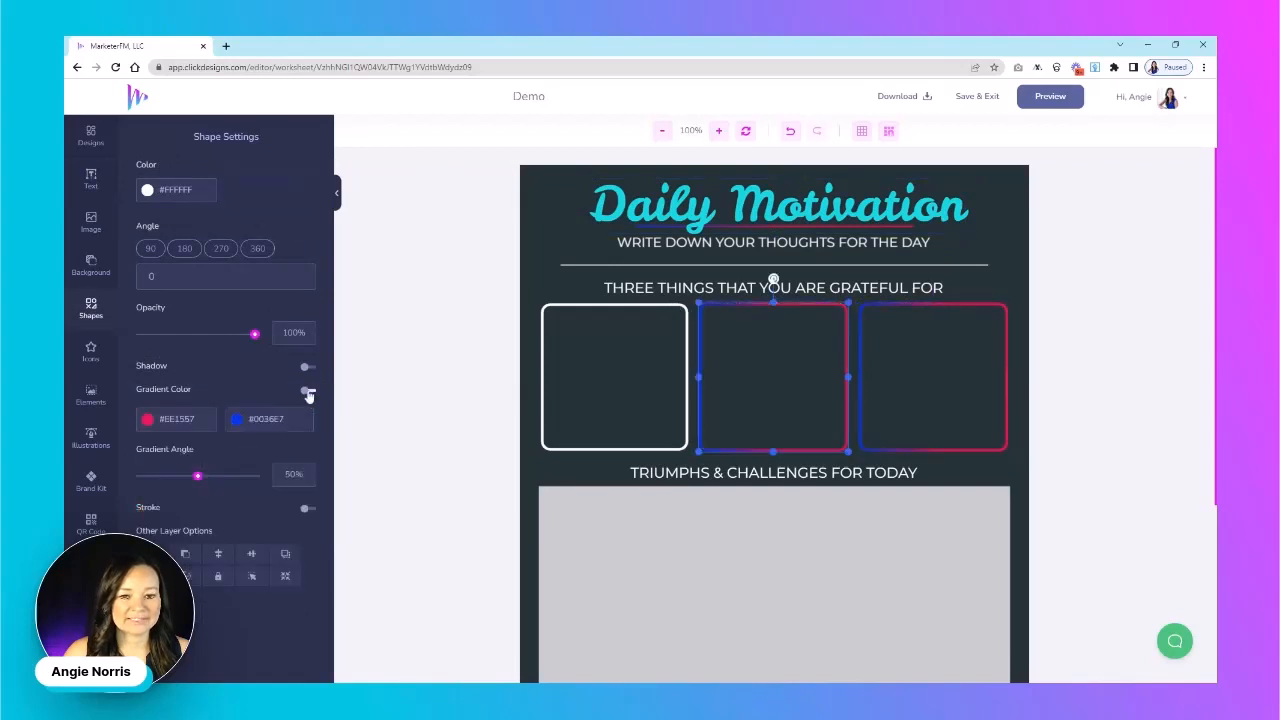
click(545, 305)
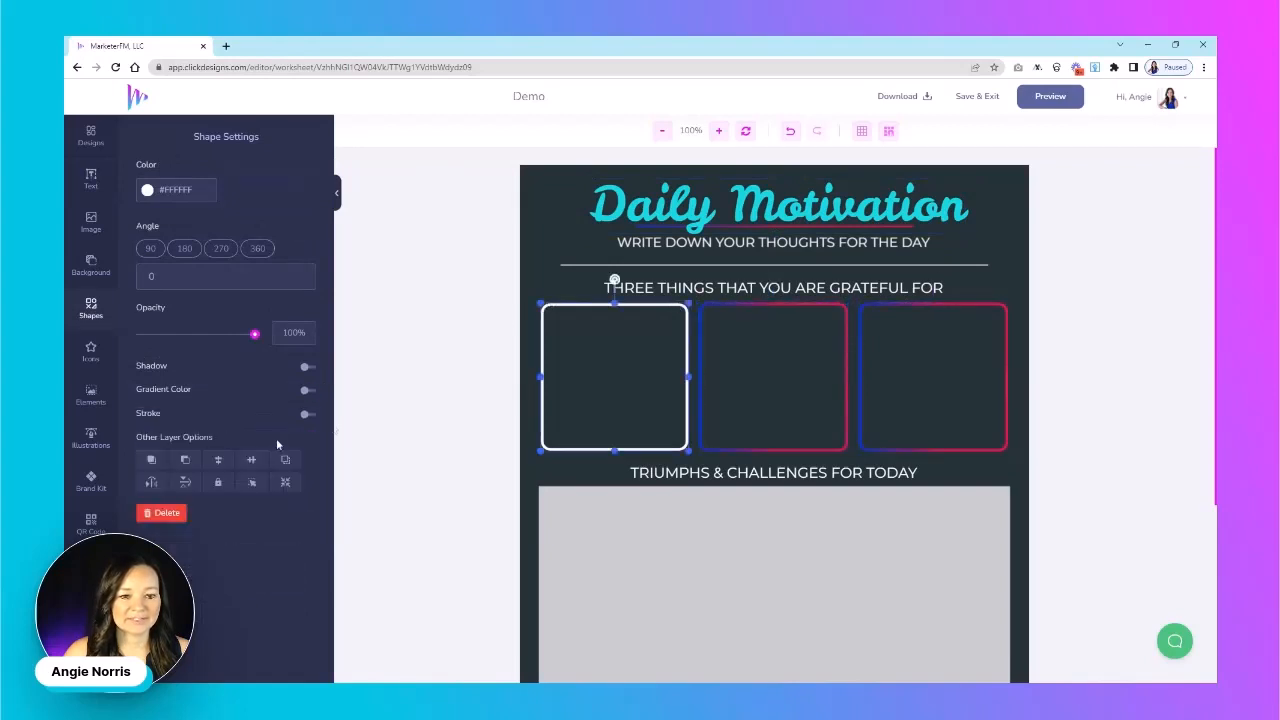
click(305, 390)
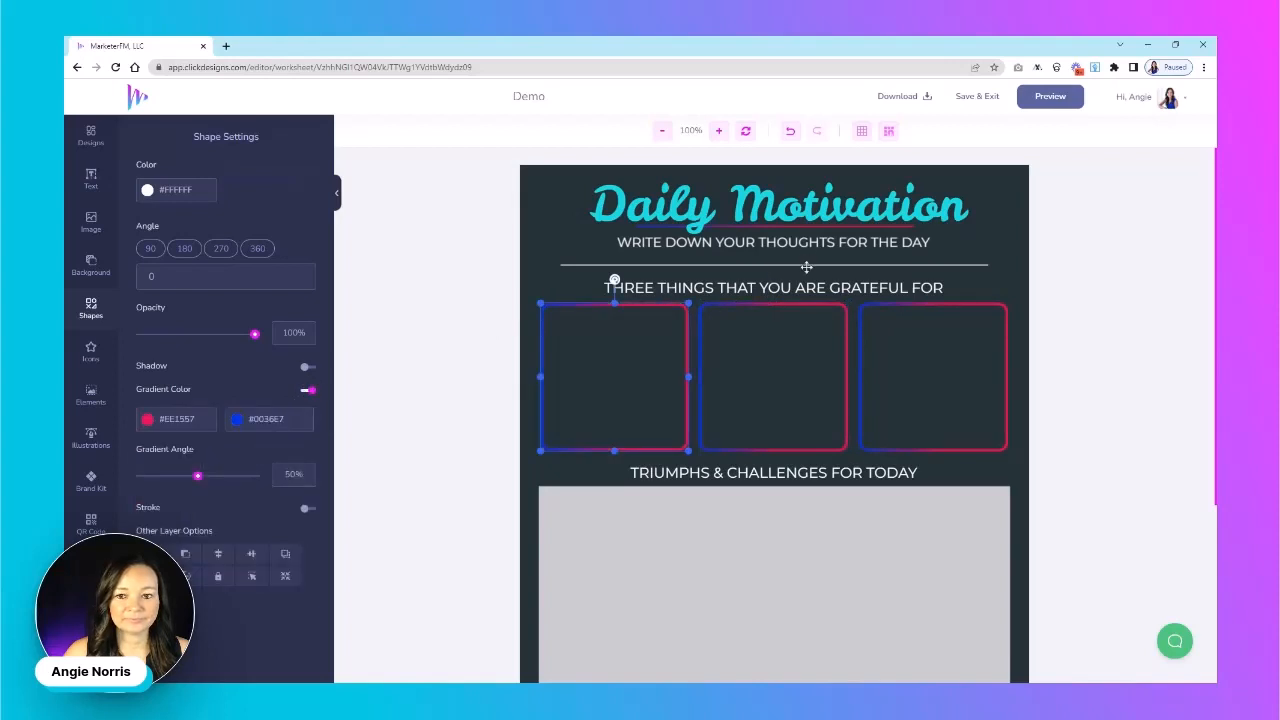
click(806, 264)
click(306, 390)
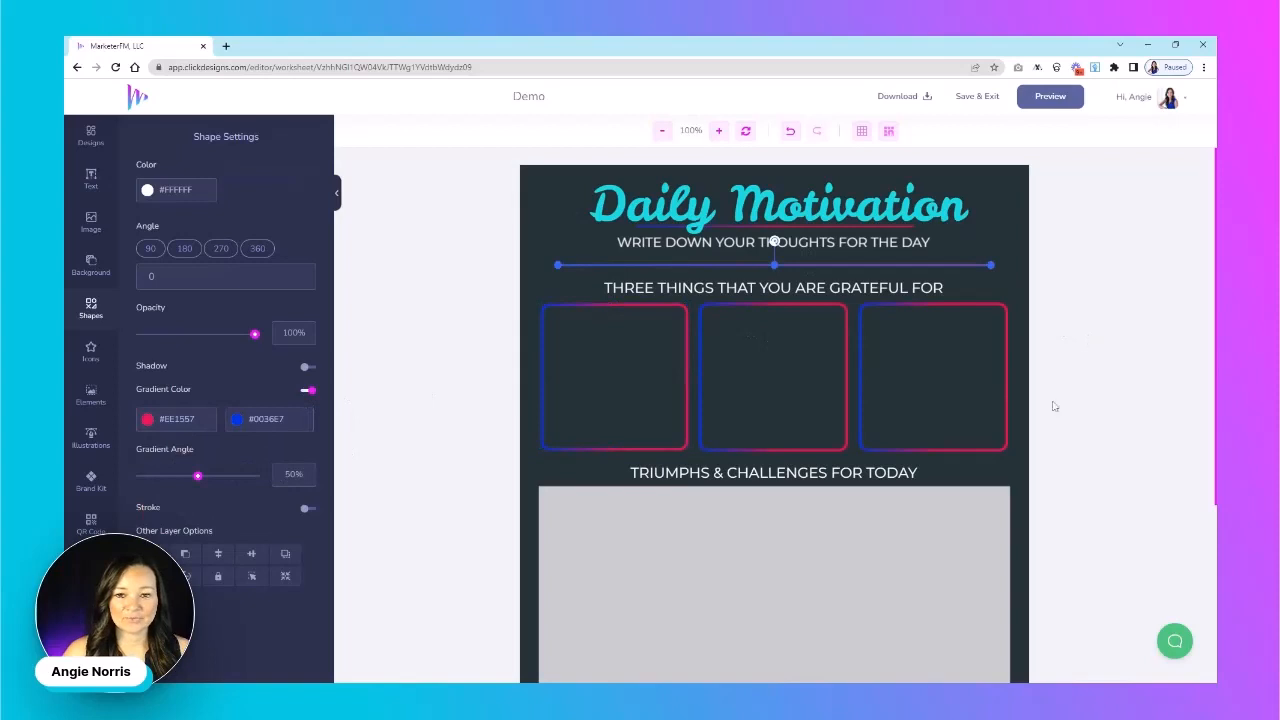
Set the opacity of the two large writing boxes, under Triumphs & Challenges and Things That Inspired You, to 100%.
scroll(1070, 478, down, 1)
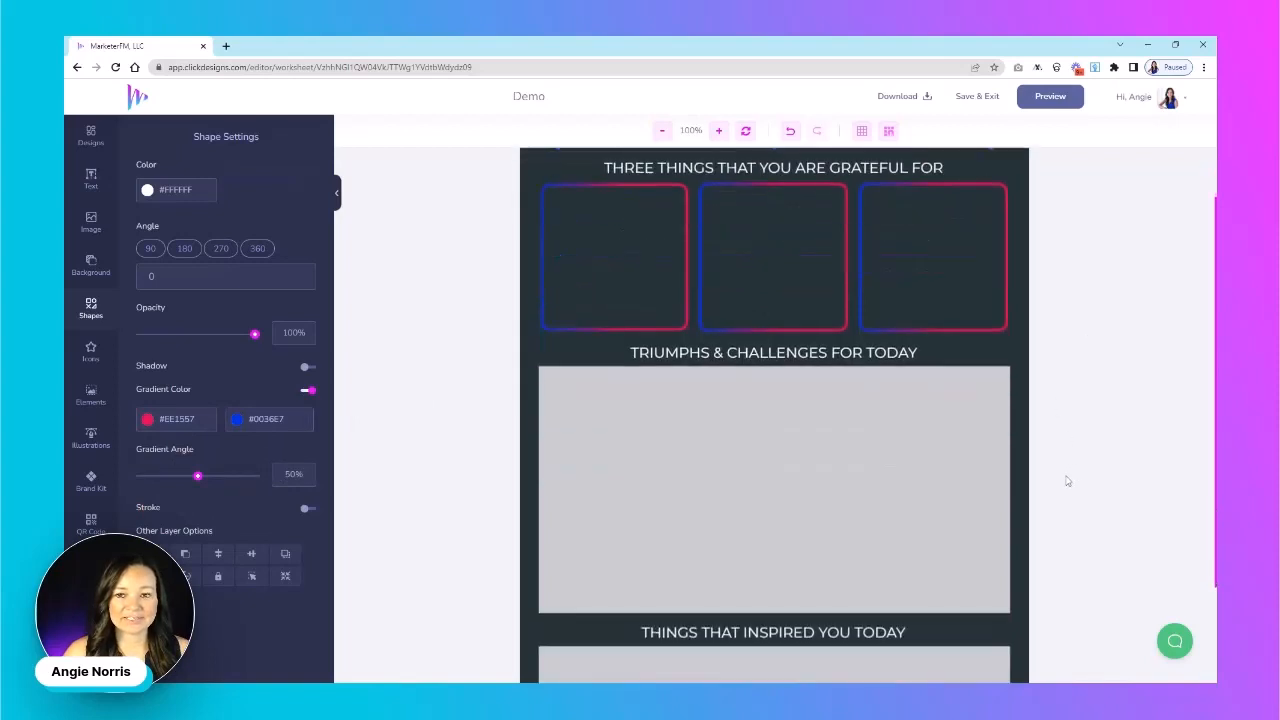
scroll(1062, 475, down, 1)
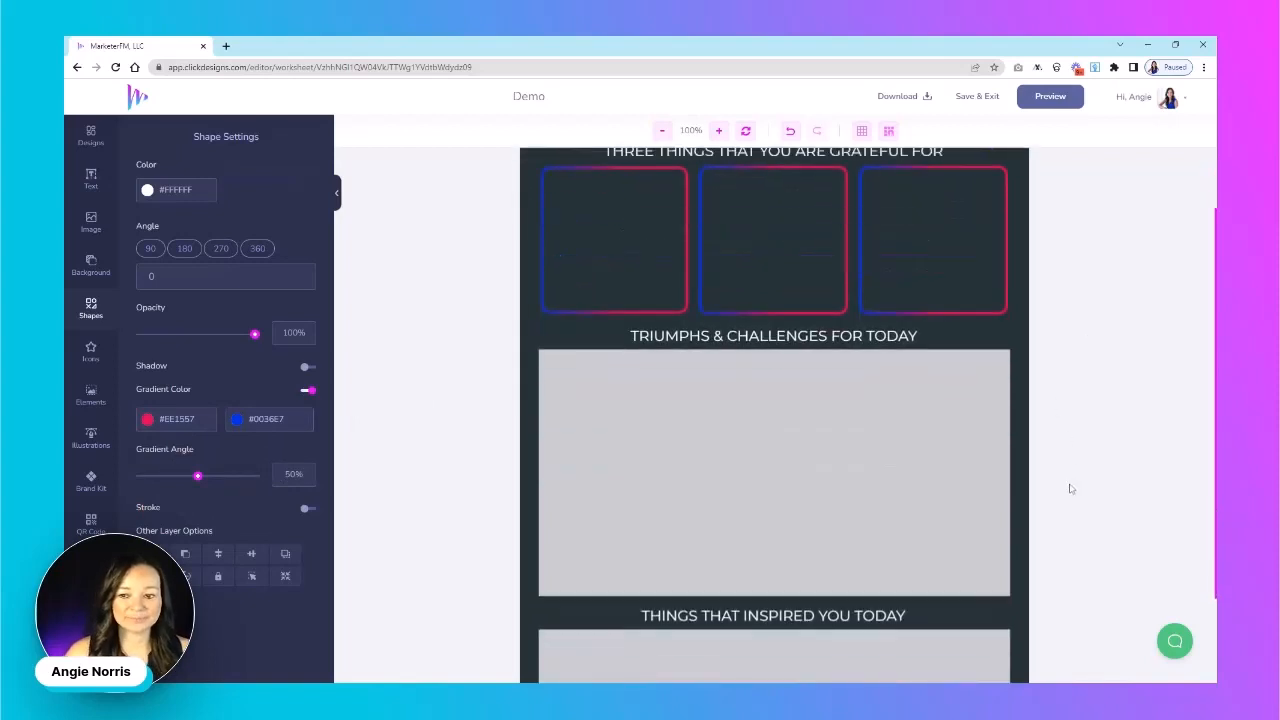
click(836, 405)
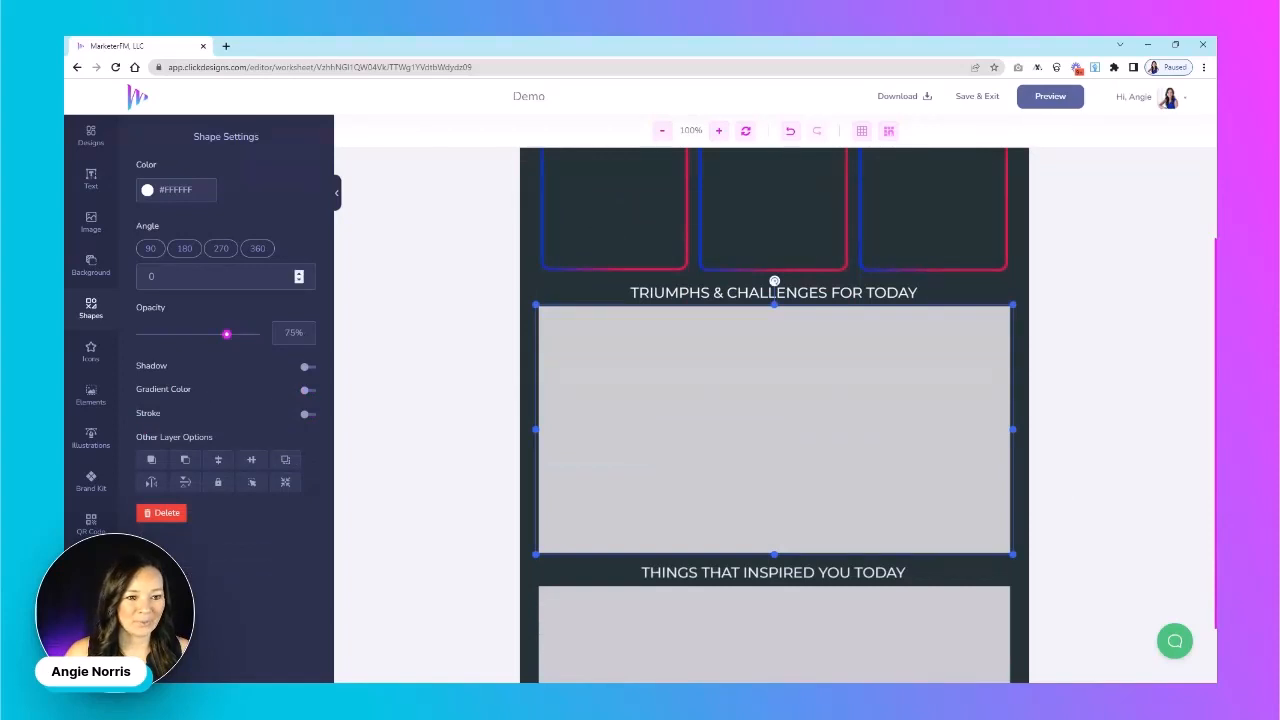
click(147, 190)
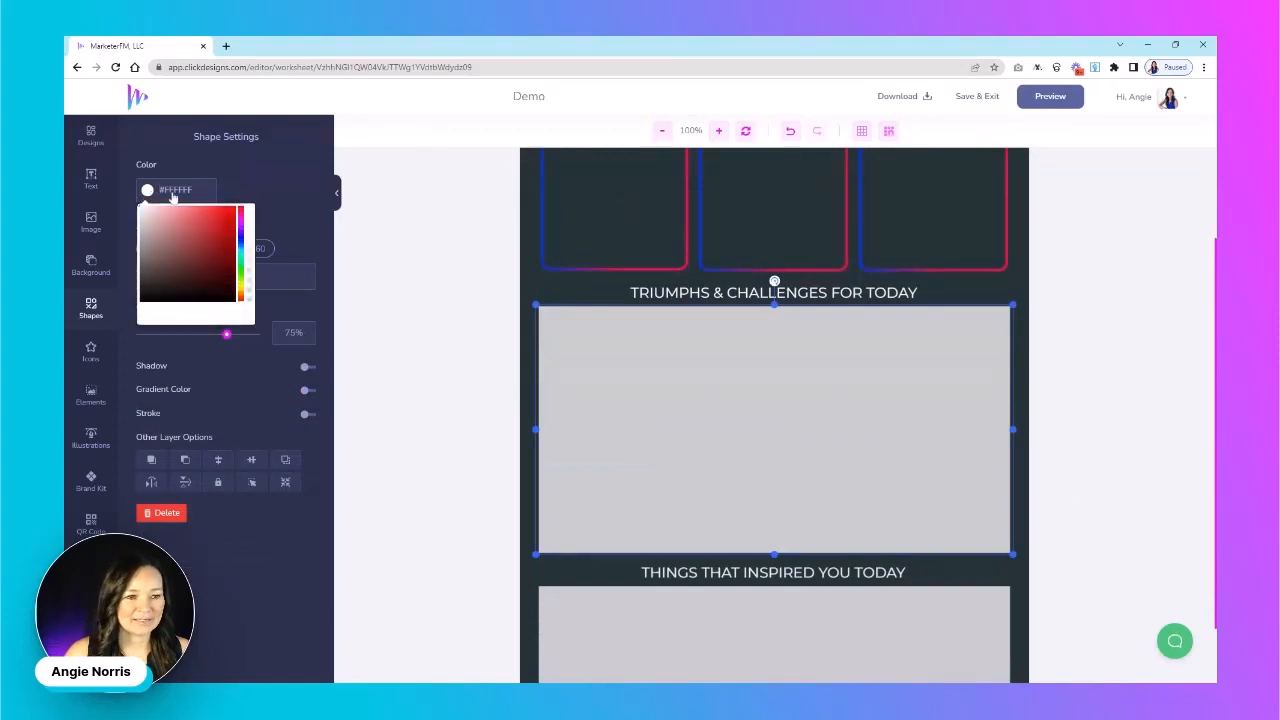
click(258, 185)
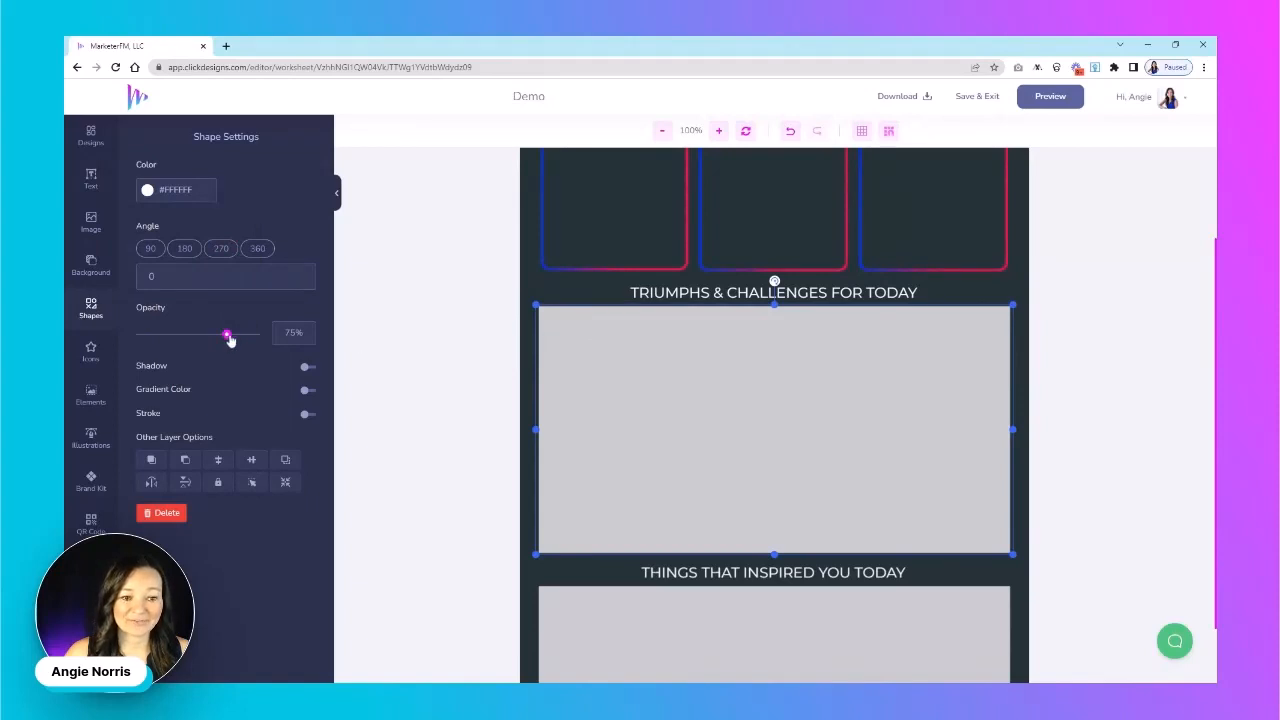
drag(228, 337, 277, 334)
scroll(697, 572, down, 1)
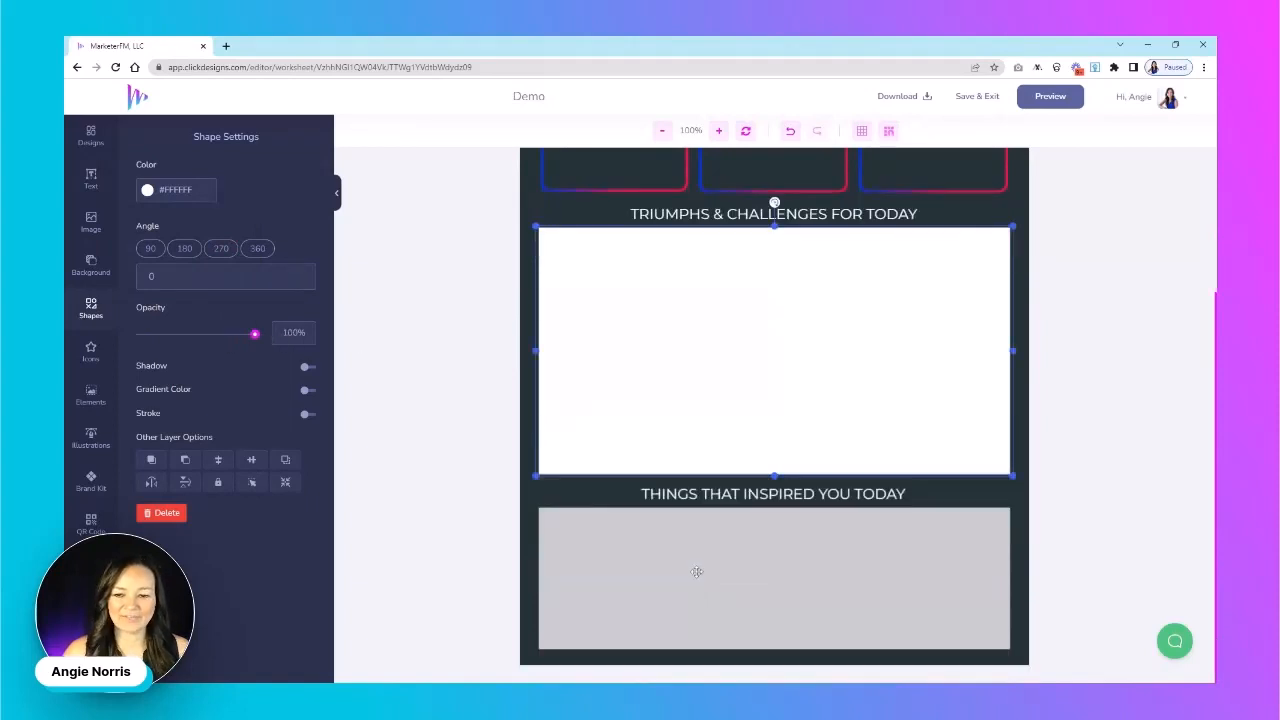
click(697, 572)
drag(229, 336, 280, 342)
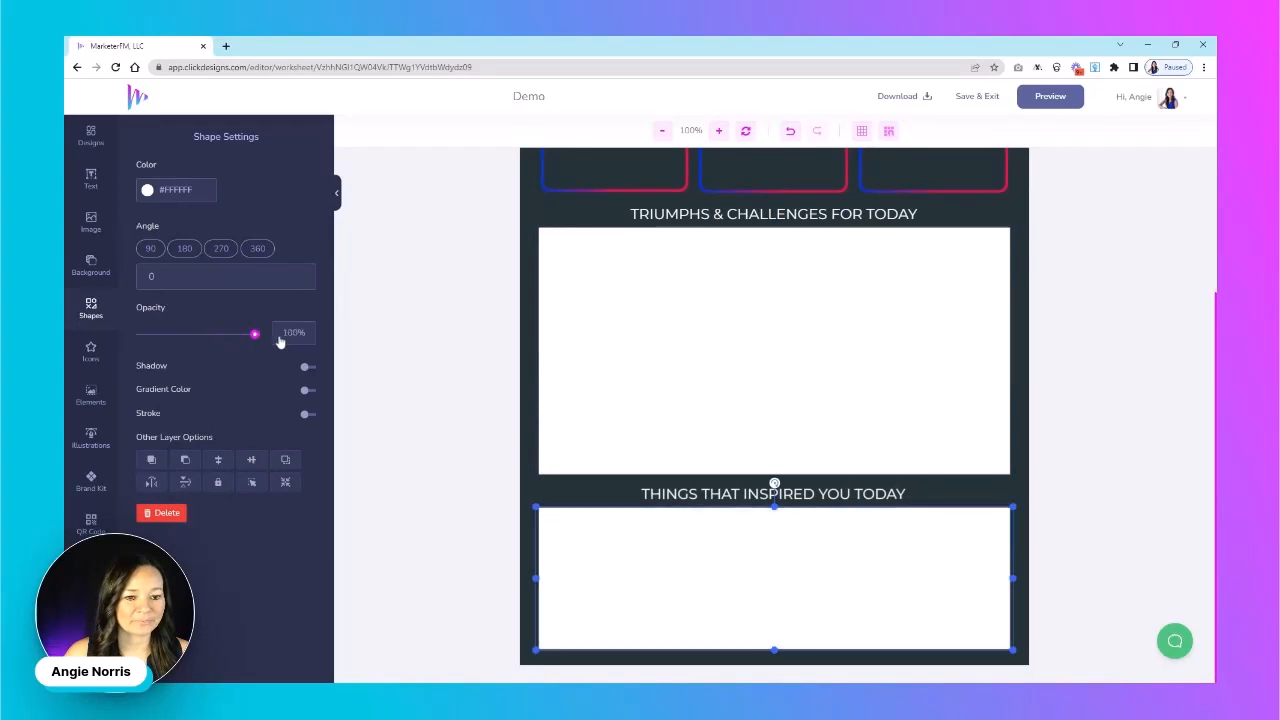
Change the last section's heading to THINGS THAT MOTIVATED YOU TODAY.
click(795, 494)
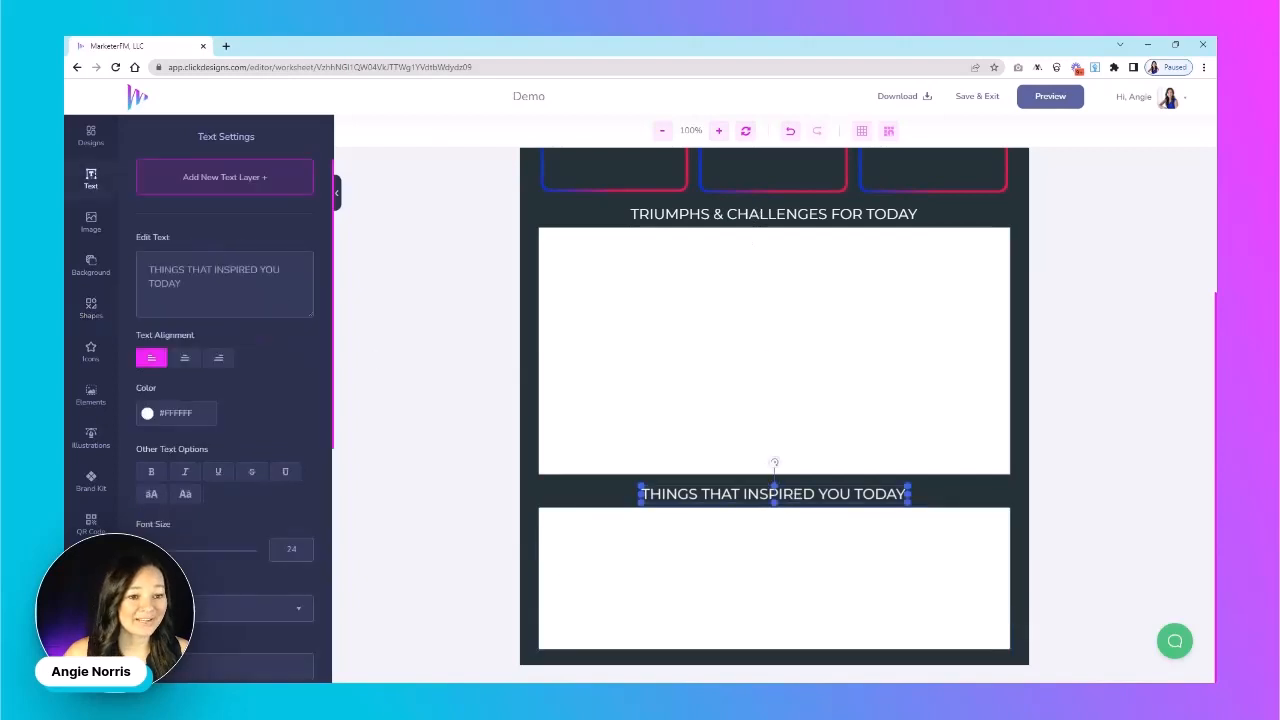
double_click(235, 269)
text(MOTIVSTA)
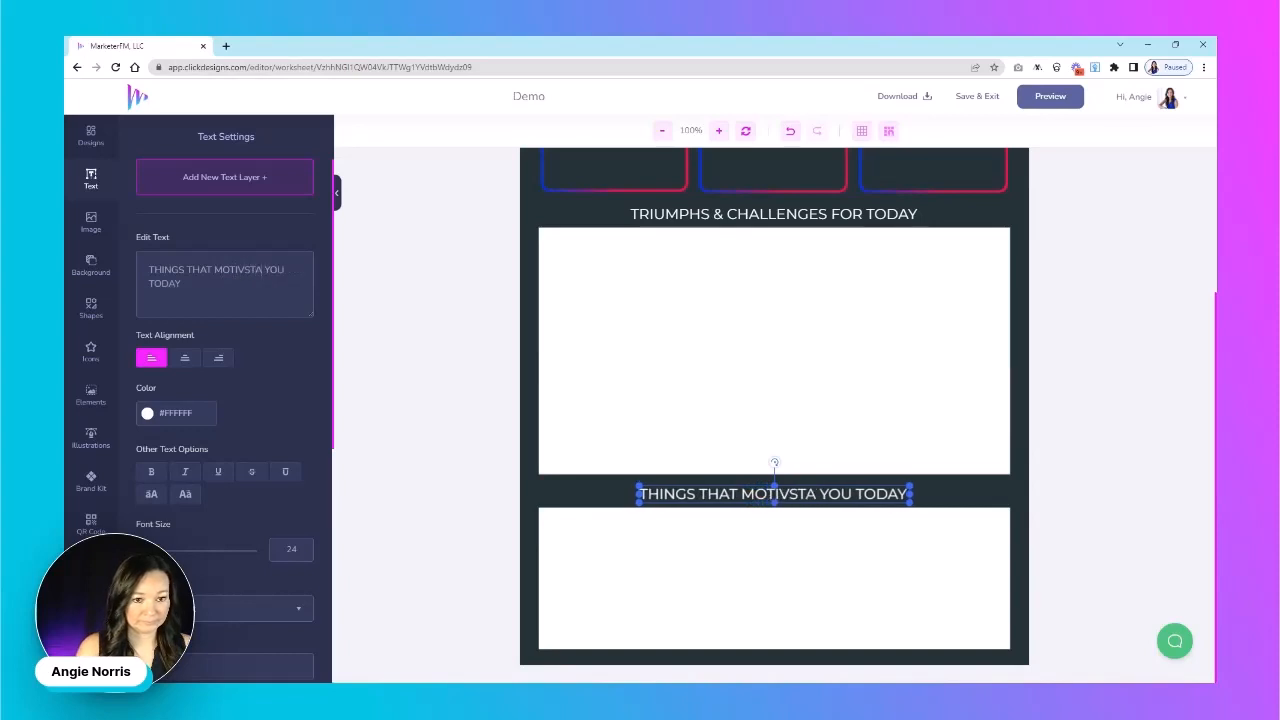
key(BackSpace)
key(BackSpace)
key(BackSpace)
text(A)
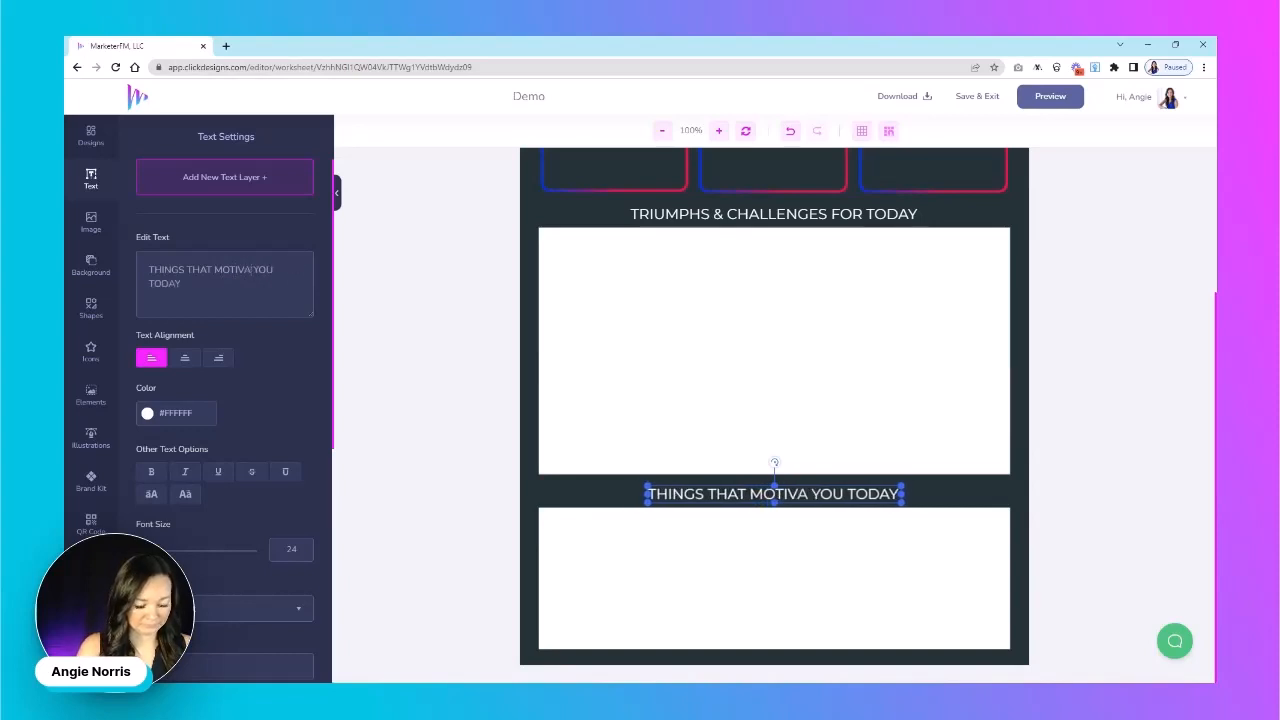
text(TED)
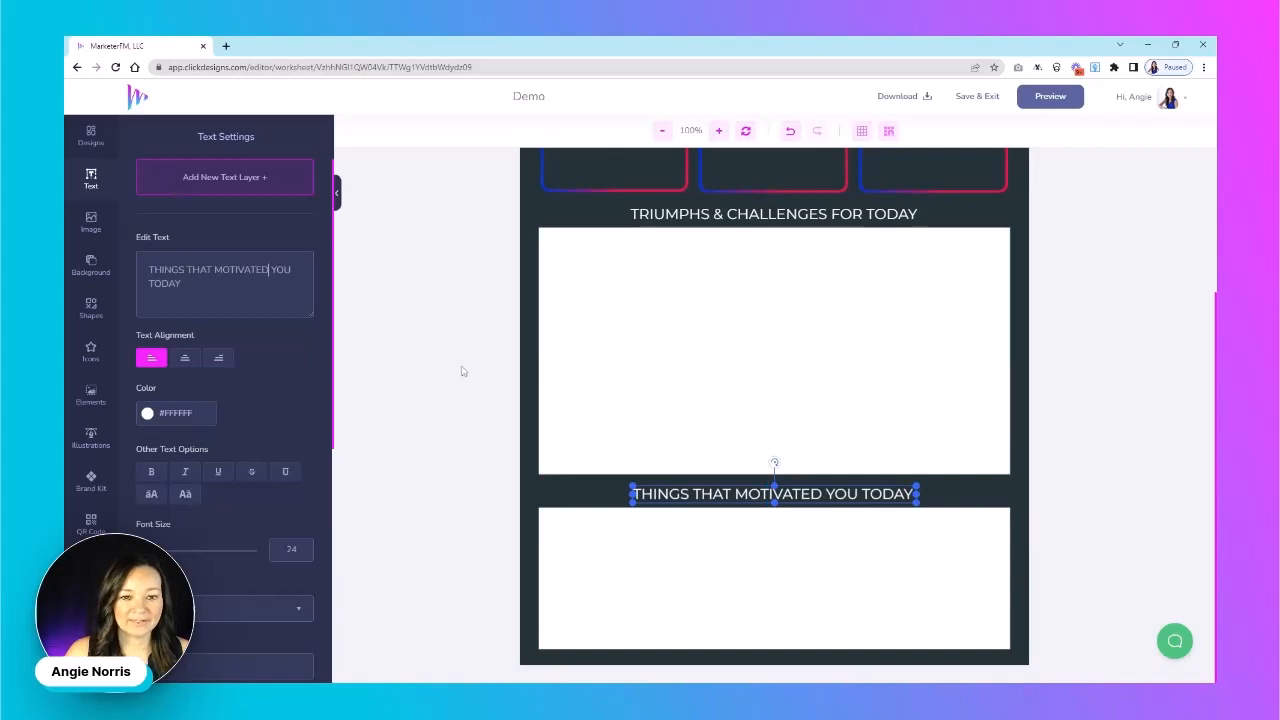
Turn on a gradient from #EE1557 to #0036E7 for the Daily Motivation title text.
scroll(737, 171, up, 2)
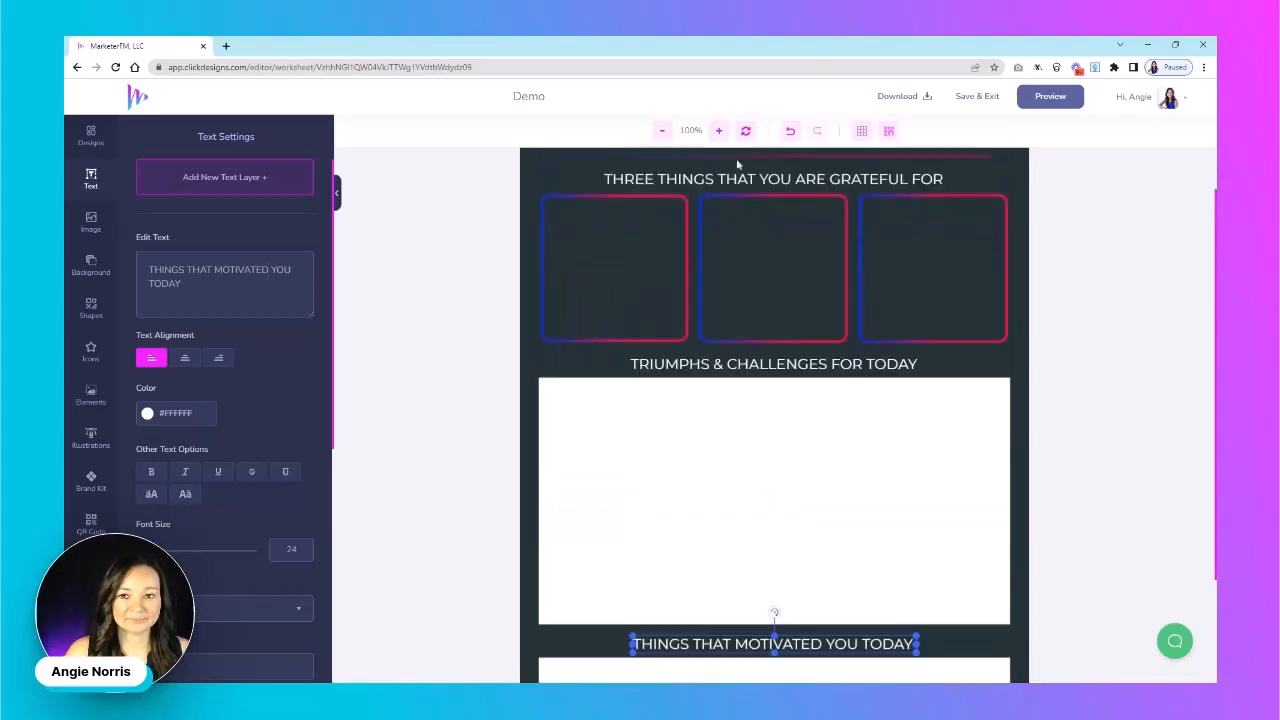
click(662, 132)
click(662, 132)
click(662, 132)
scroll(924, 366, up, 1)
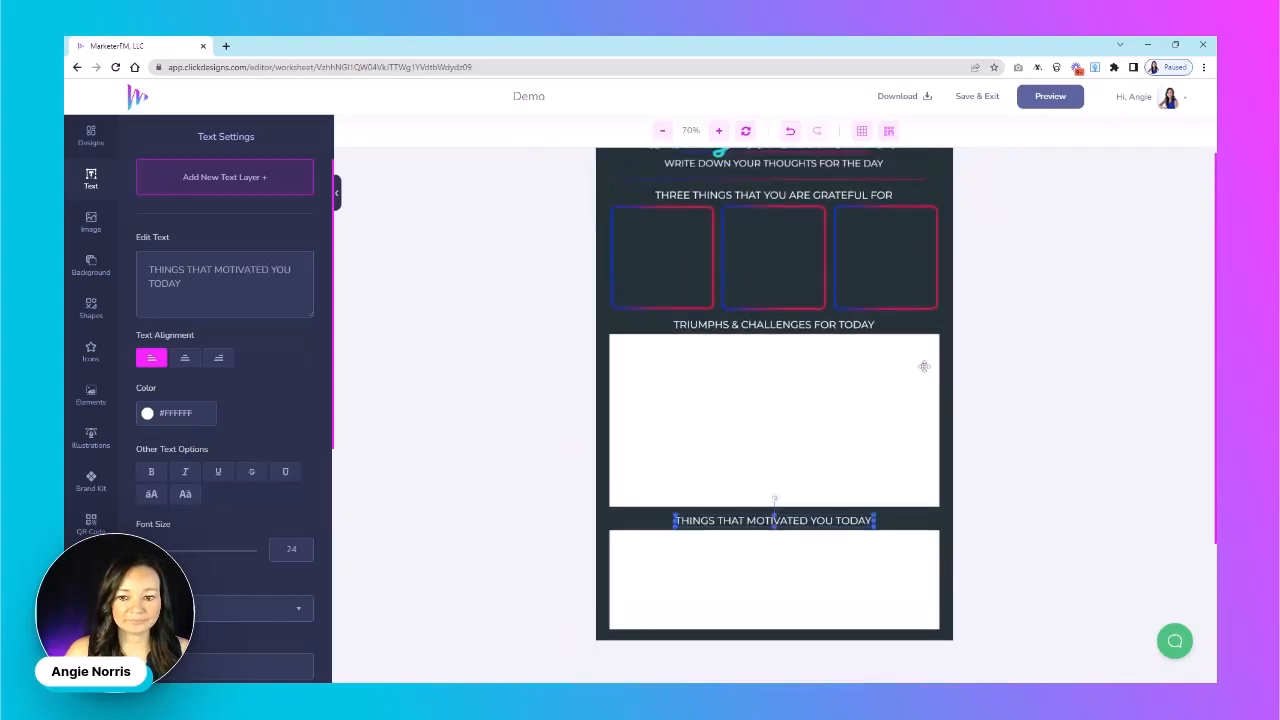
scroll(924, 366, up, 1)
click(880, 194)
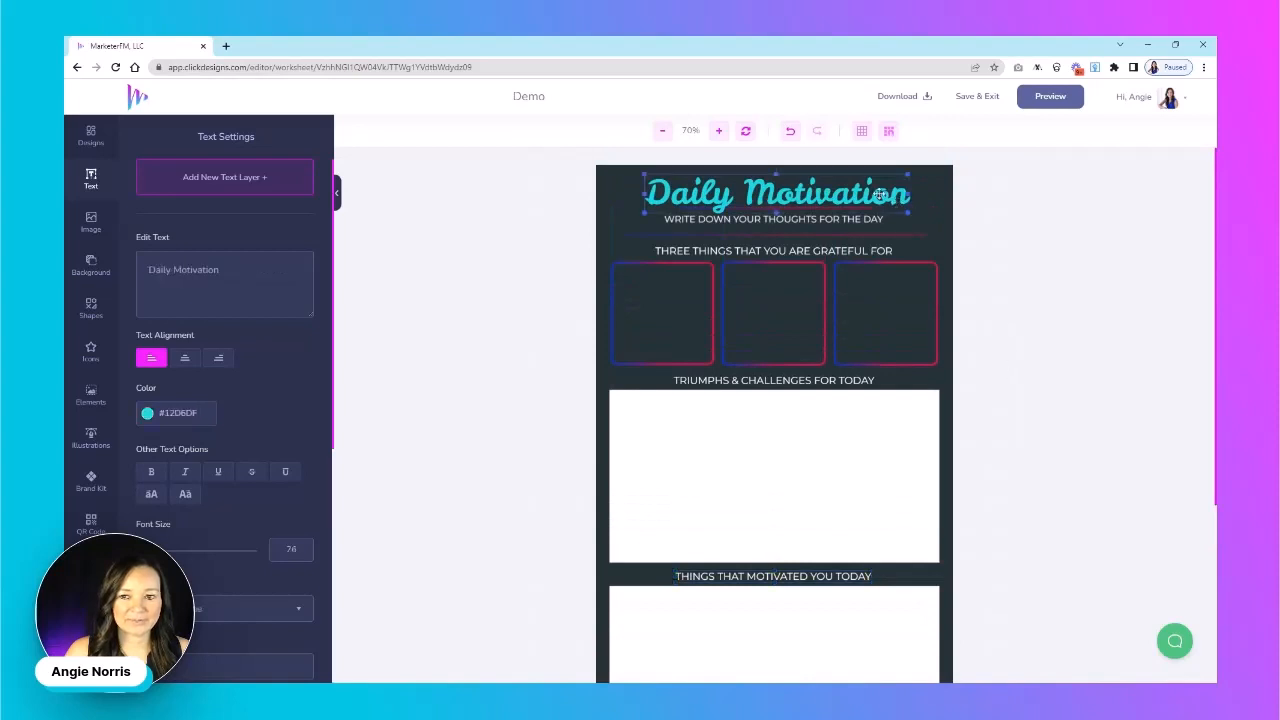
scroll(242, 544, down, 6)
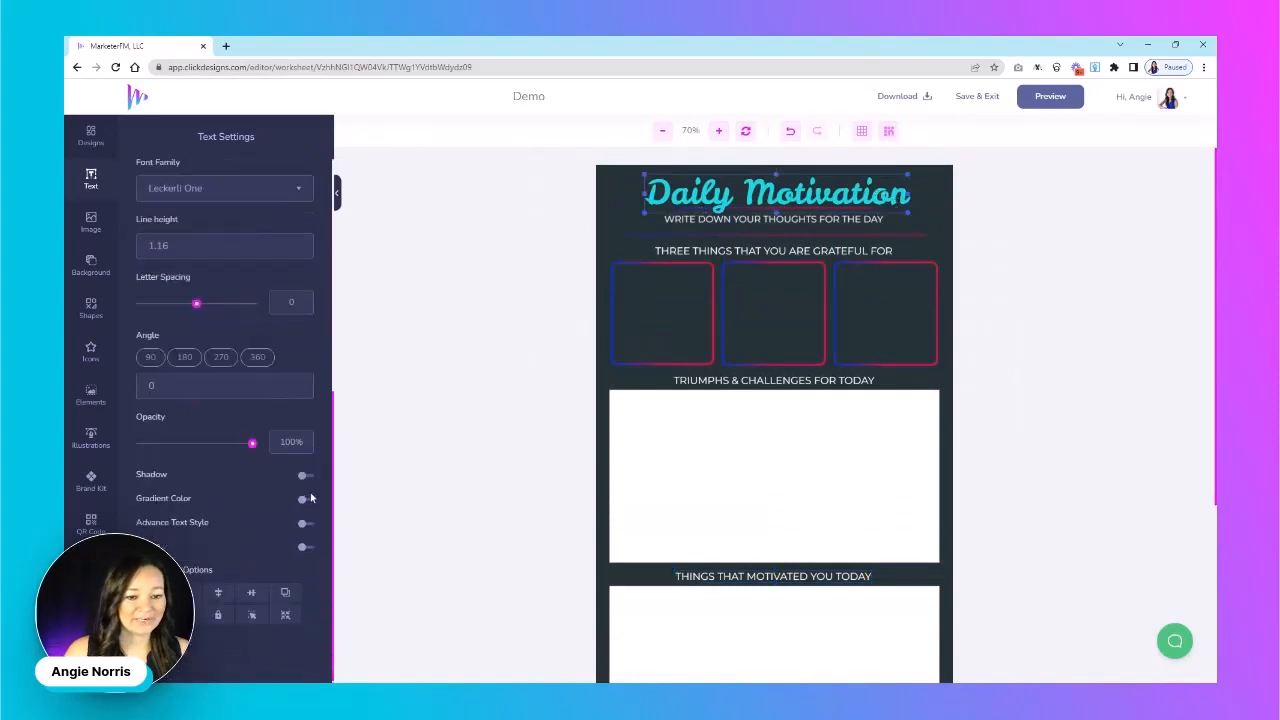
click(306, 498)
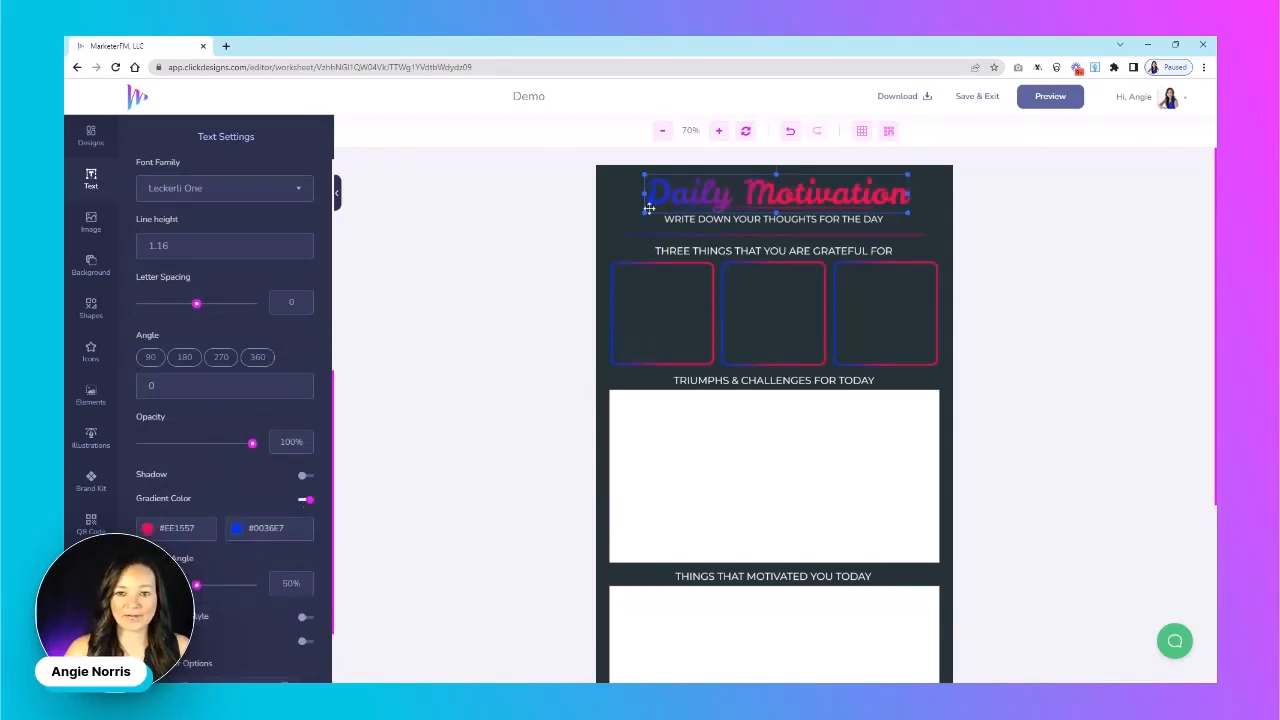
scroll(1011, 380, down, 4)
scroll(1008, 374, up, 4)
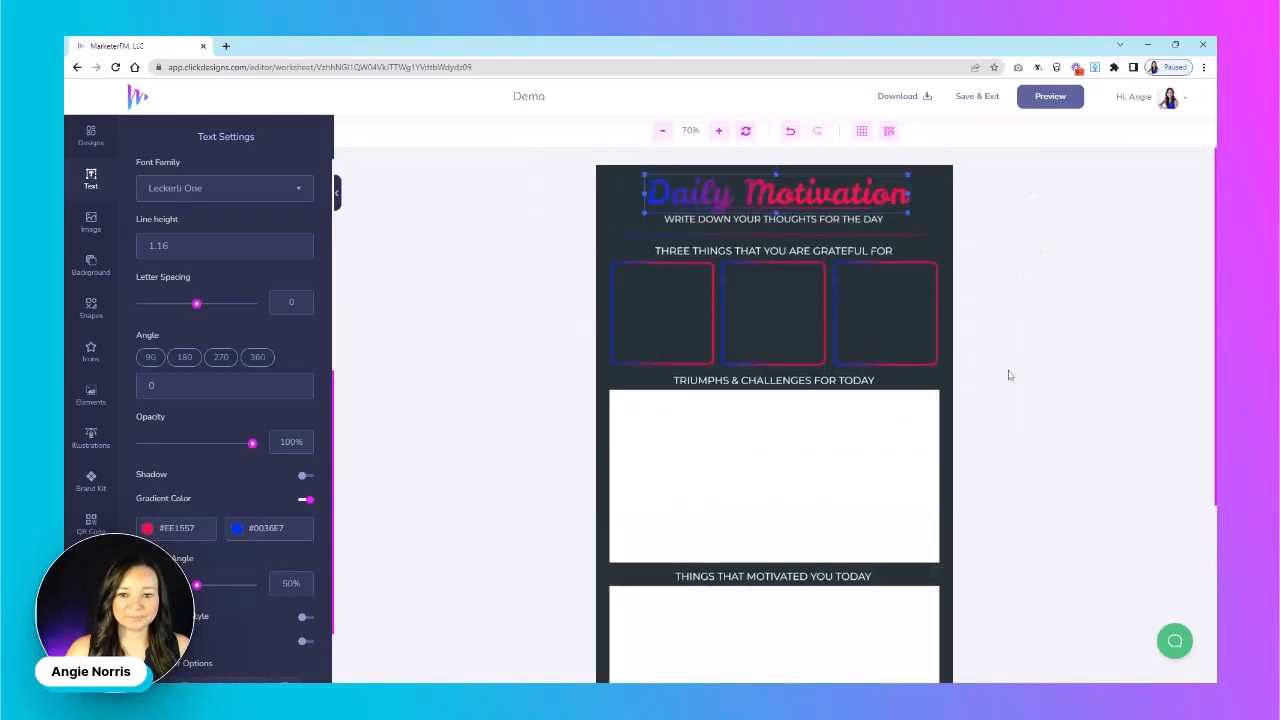
Try to set the first gratitude box's angle to 180 with its opacity at 100%.
click(696, 289)
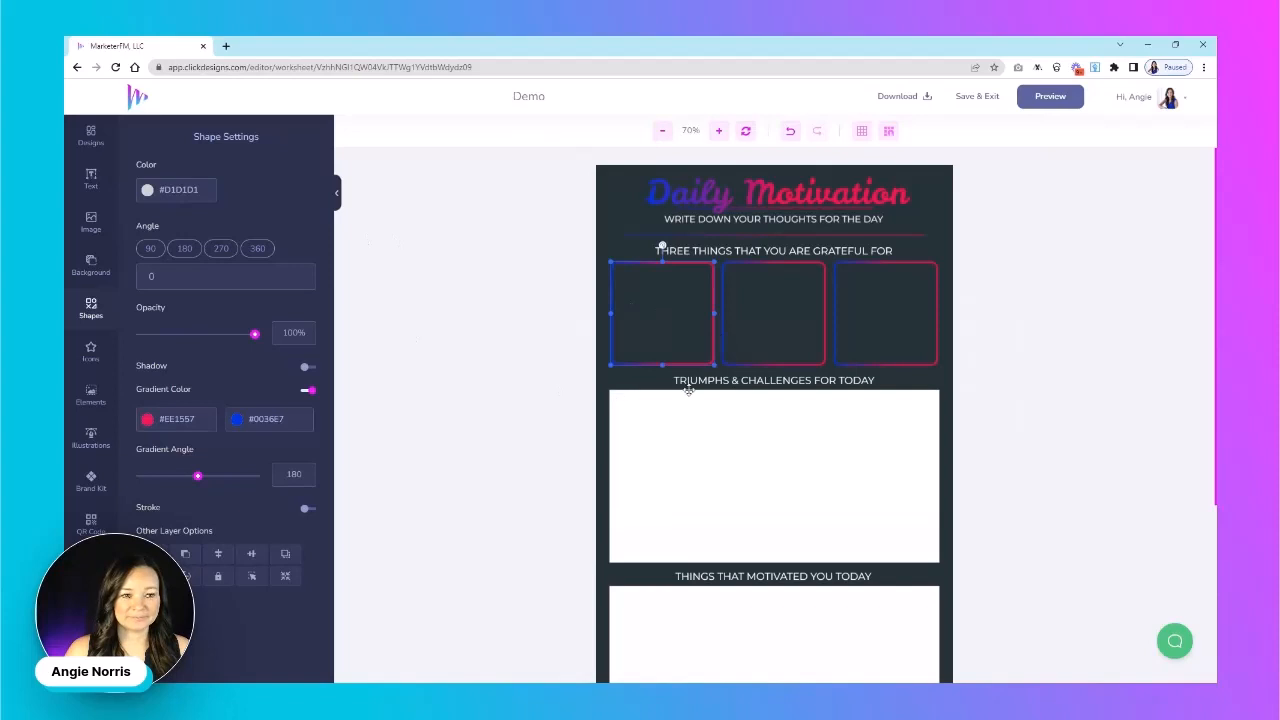
click(185, 248)
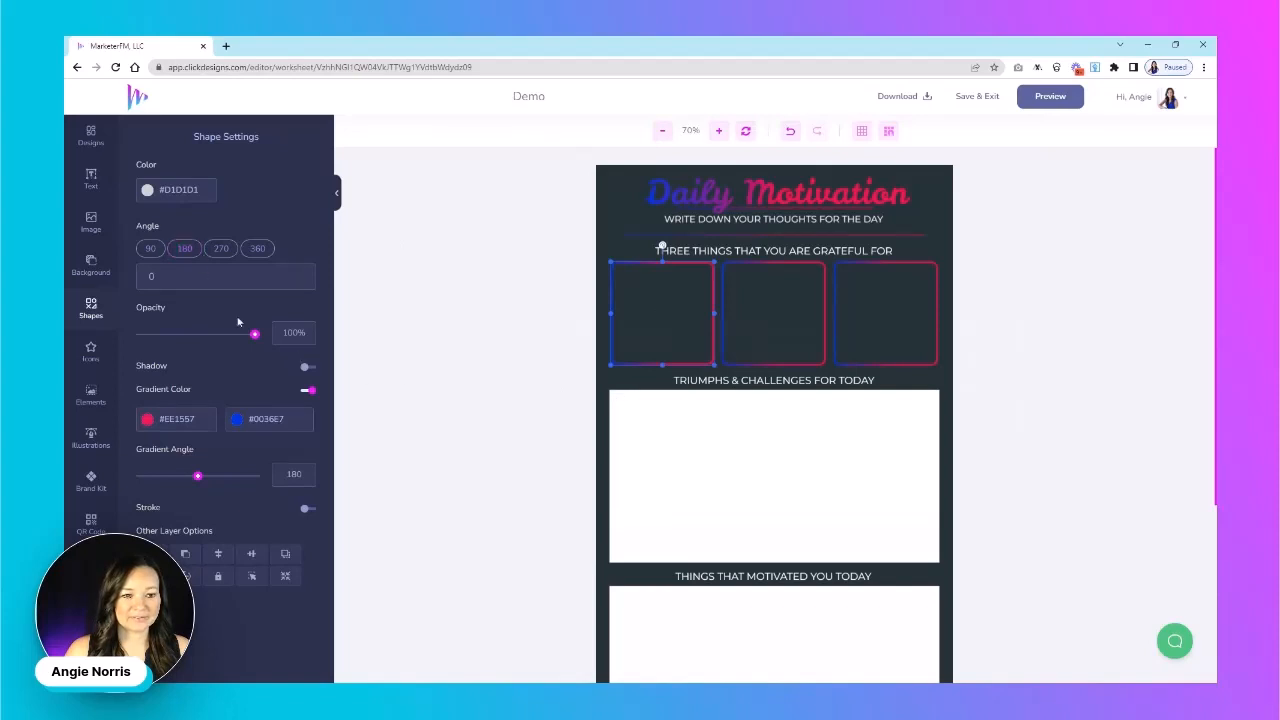
drag(253, 340, 312, 343)
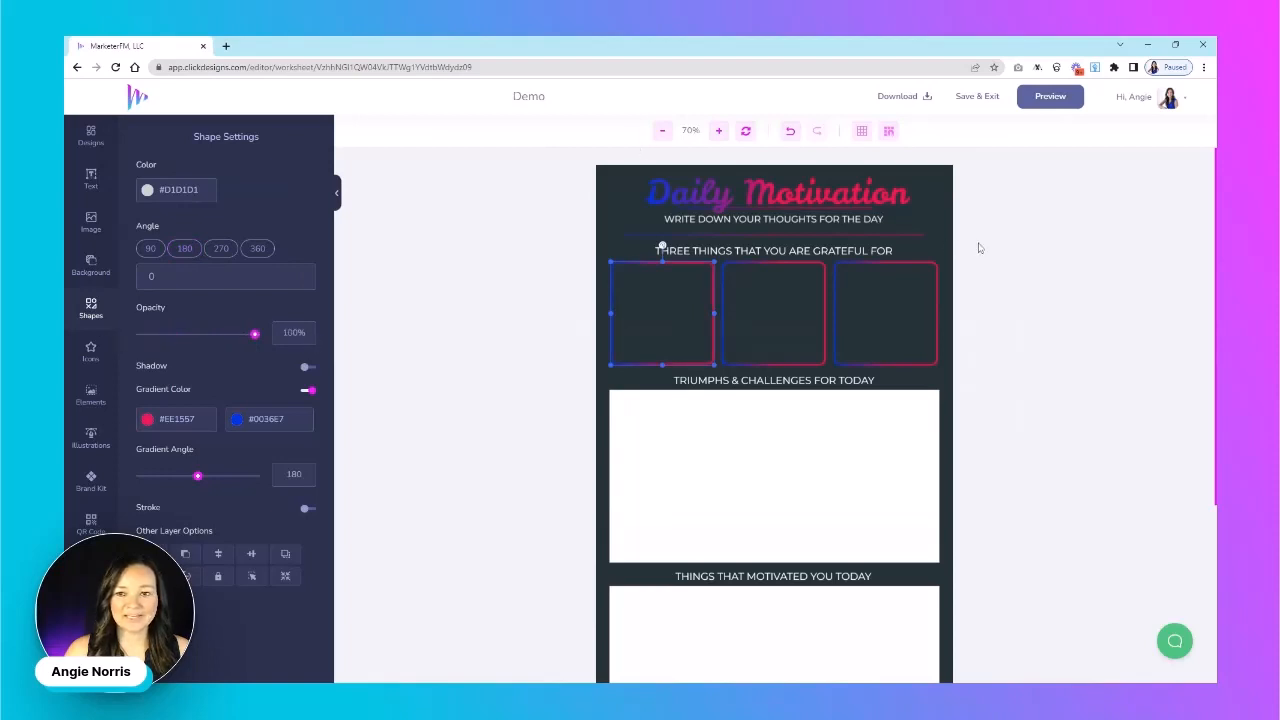
Save the worksheet page, return to its mockup, and view the available export types without exporting.
click(963, 100)
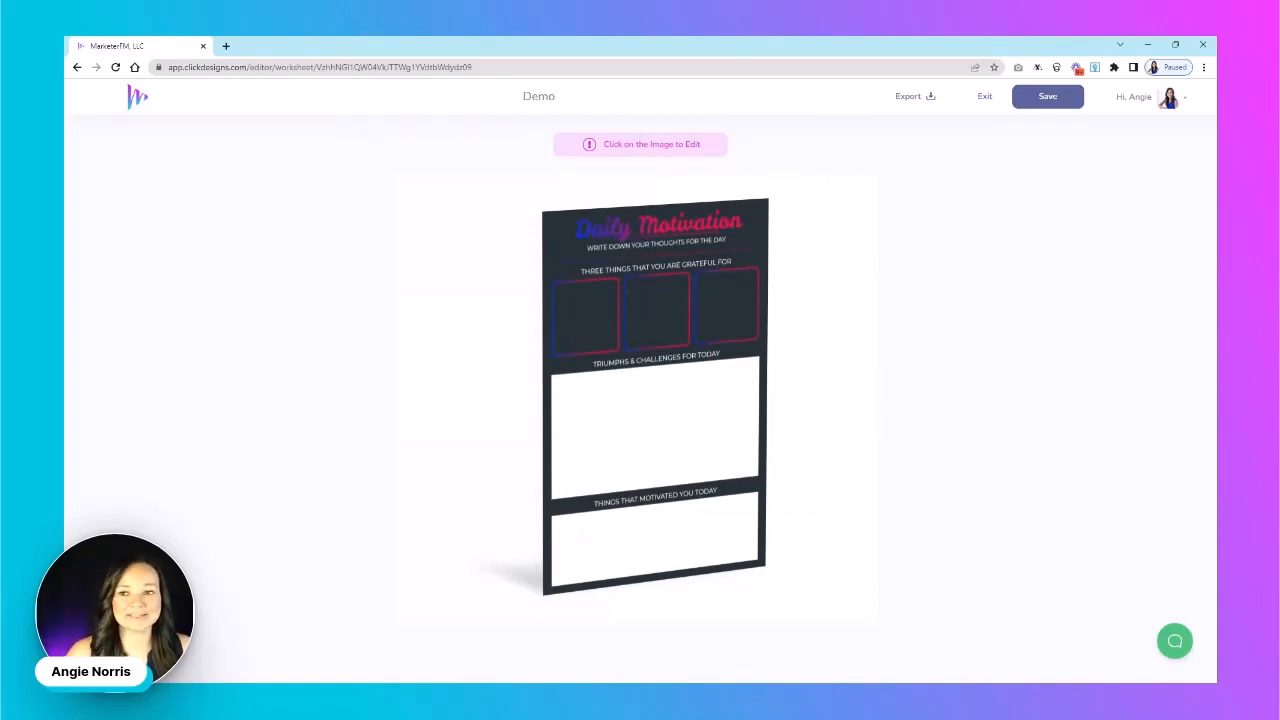
click(917, 97)
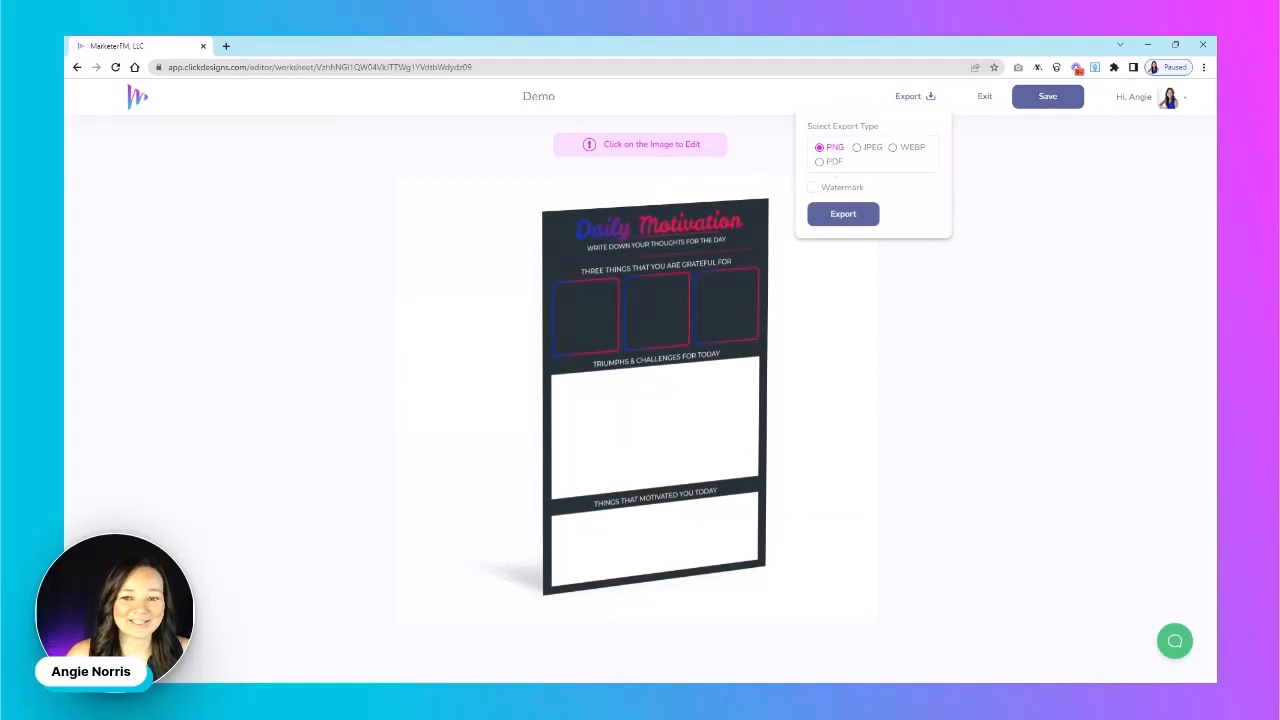
click(1013, 186)
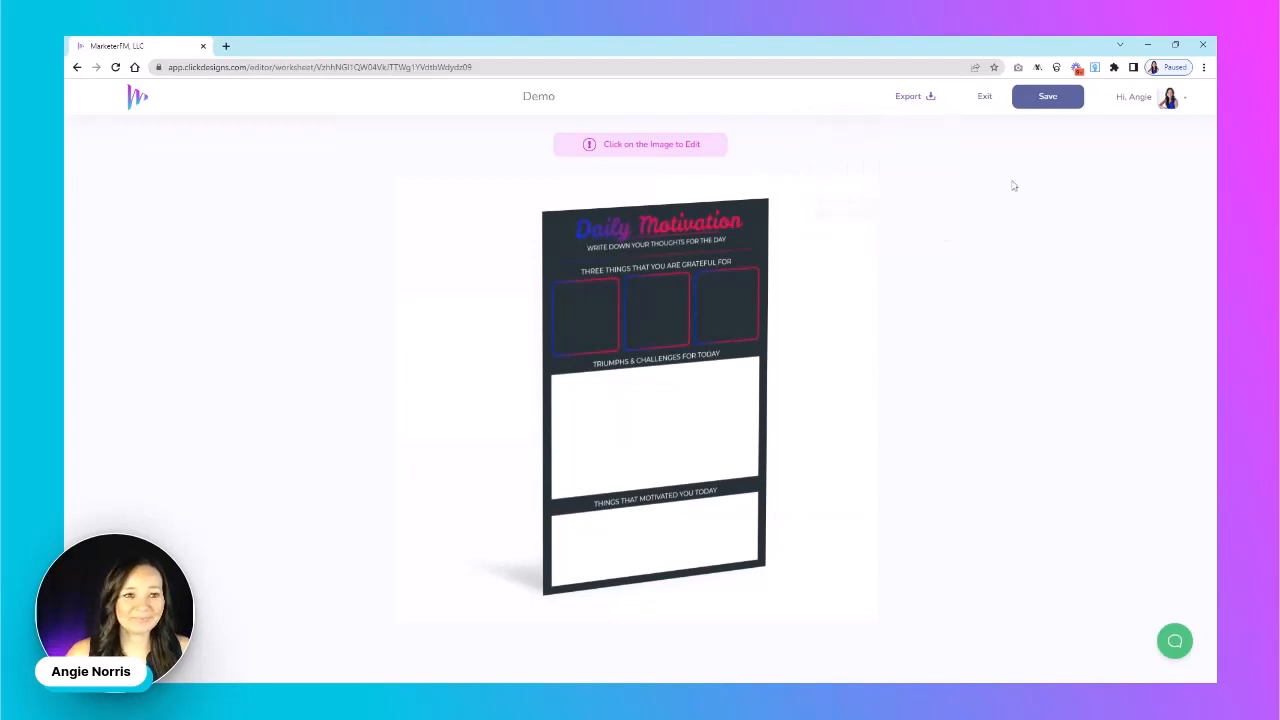